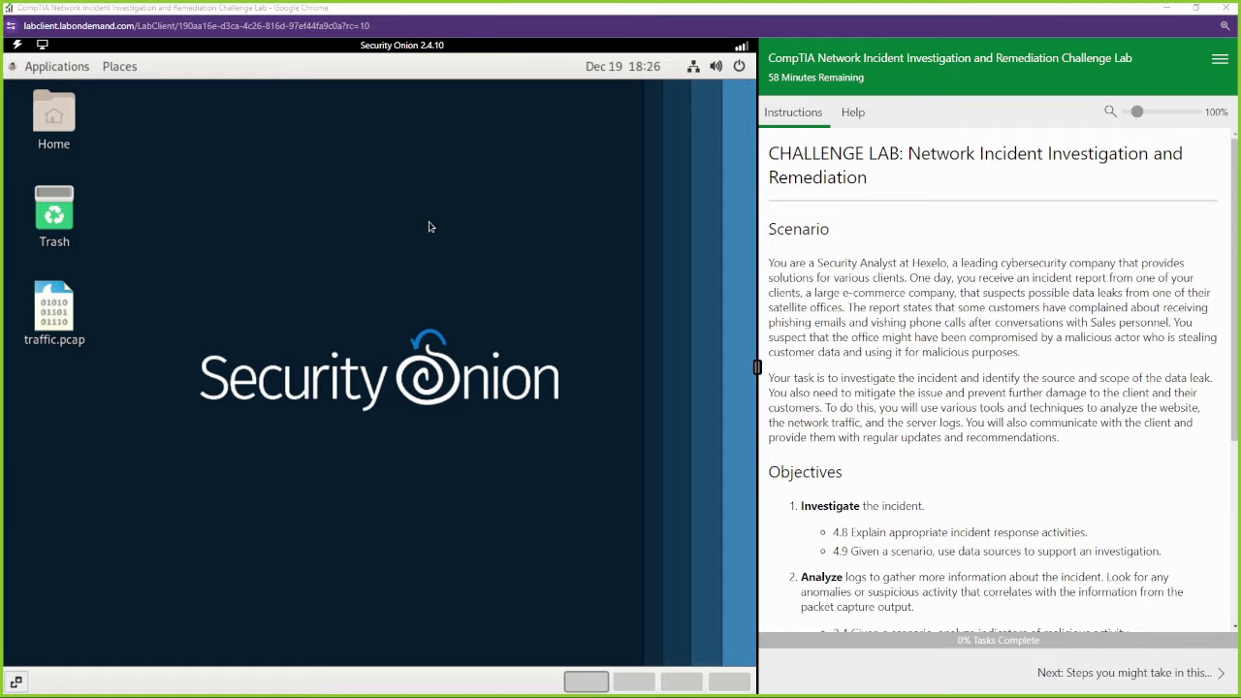
Step: Read the challenge lab's scenario and objectives, and advance the instructions to Exercise 1: Investigation
scroll(857, 361, down, 5)
scroll(857, 361, up, 5)
scroll(858, 360, down, 4)
drag(804, 213, 928, 584)
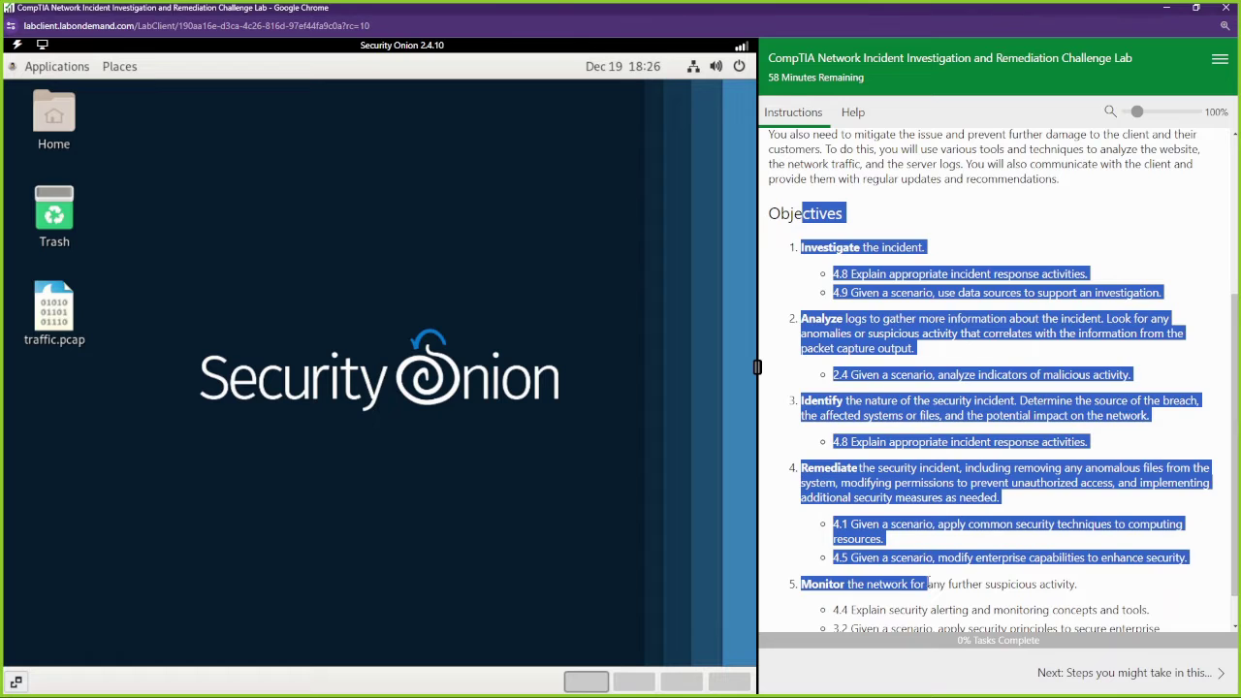
scroll(929, 582, down, 1)
click(939, 528)
scroll(939, 528, up, 5)
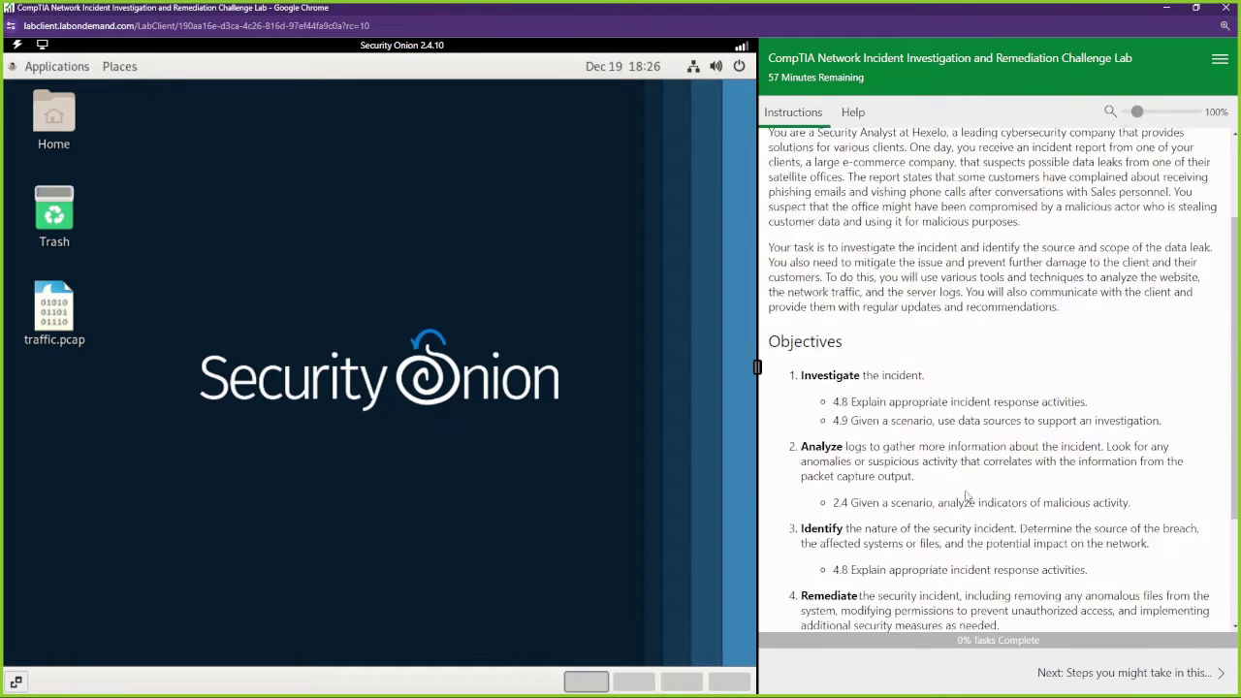
drag(827, 262, 893, 354)
click(896, 364)
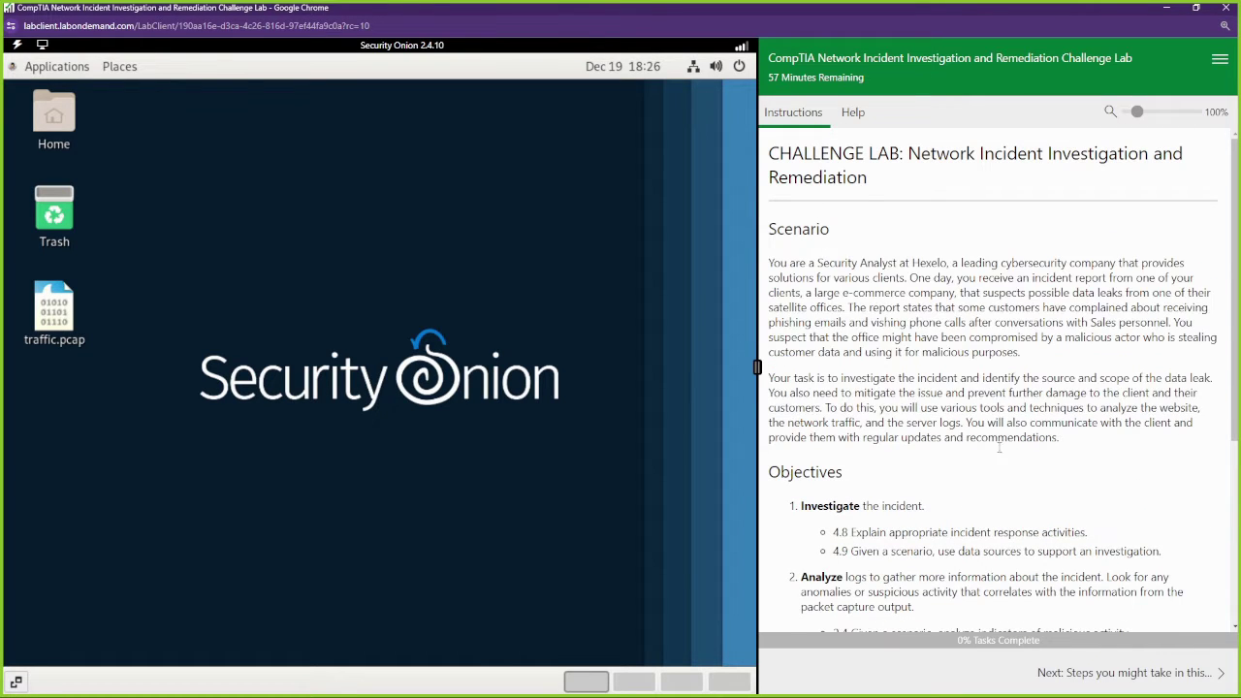
click(1130, 672)
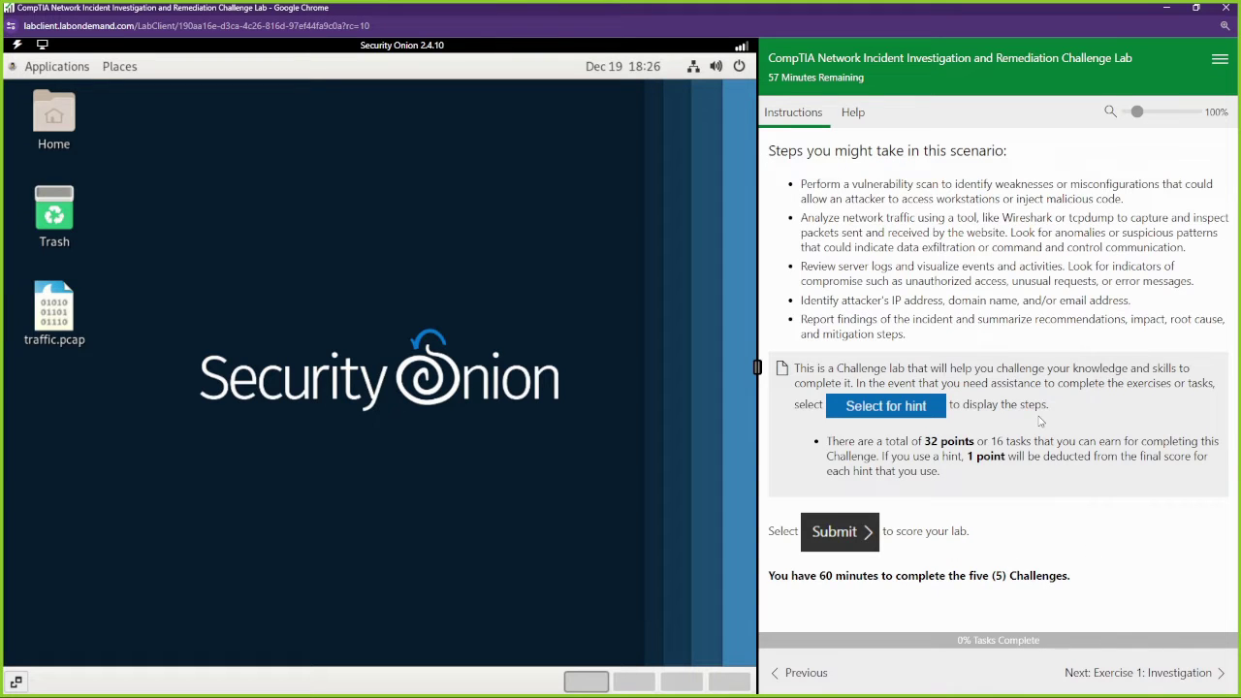
click(1142, 672)
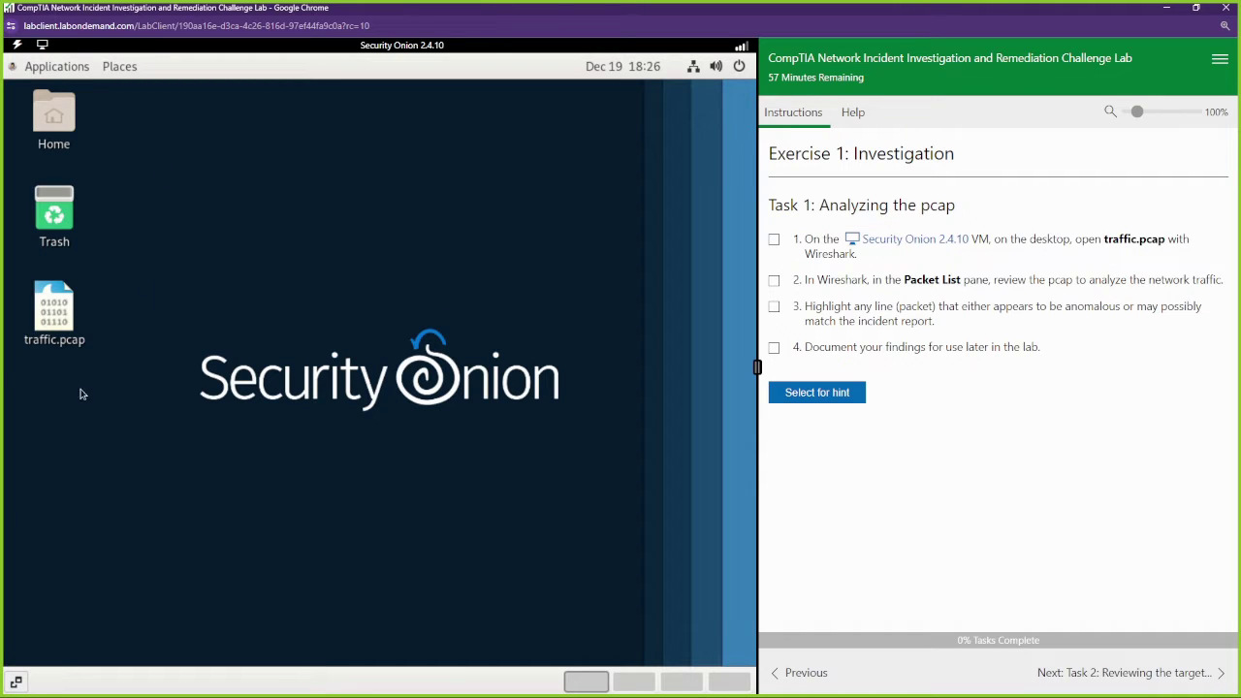
Step: Open traffic.pcap from the desktop in Wireshark, keeping a single capture window and enlarging it
click(87, 329)
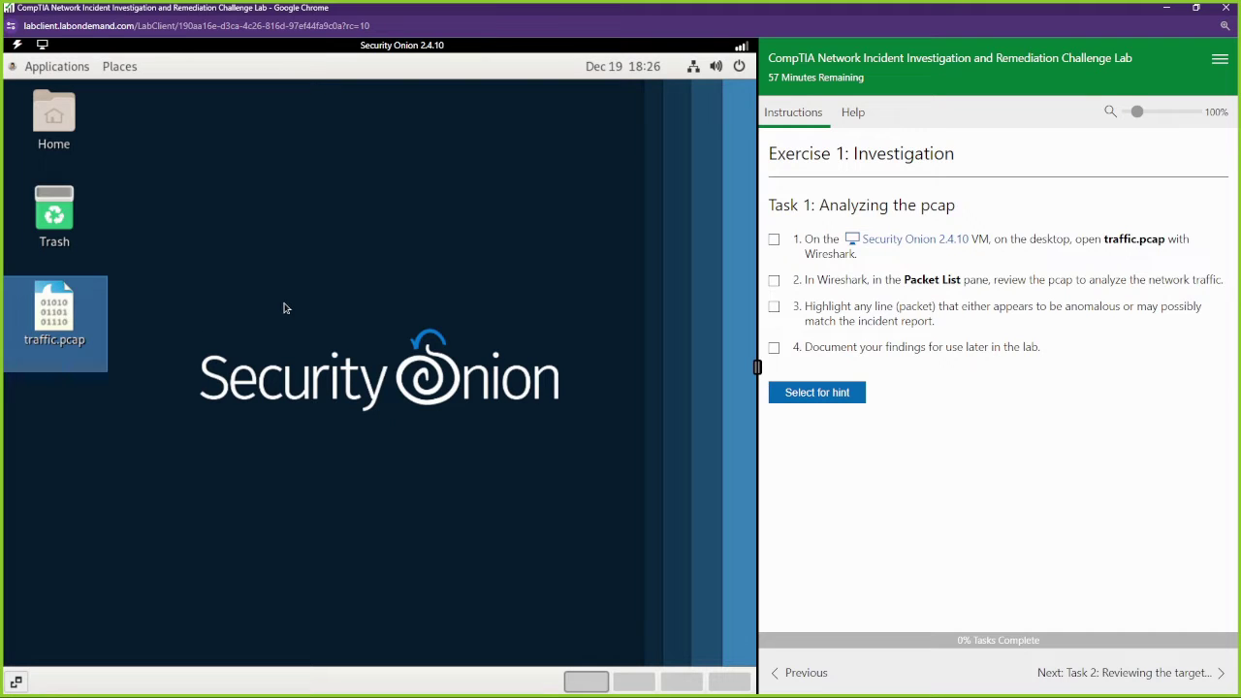
click(718, 340)
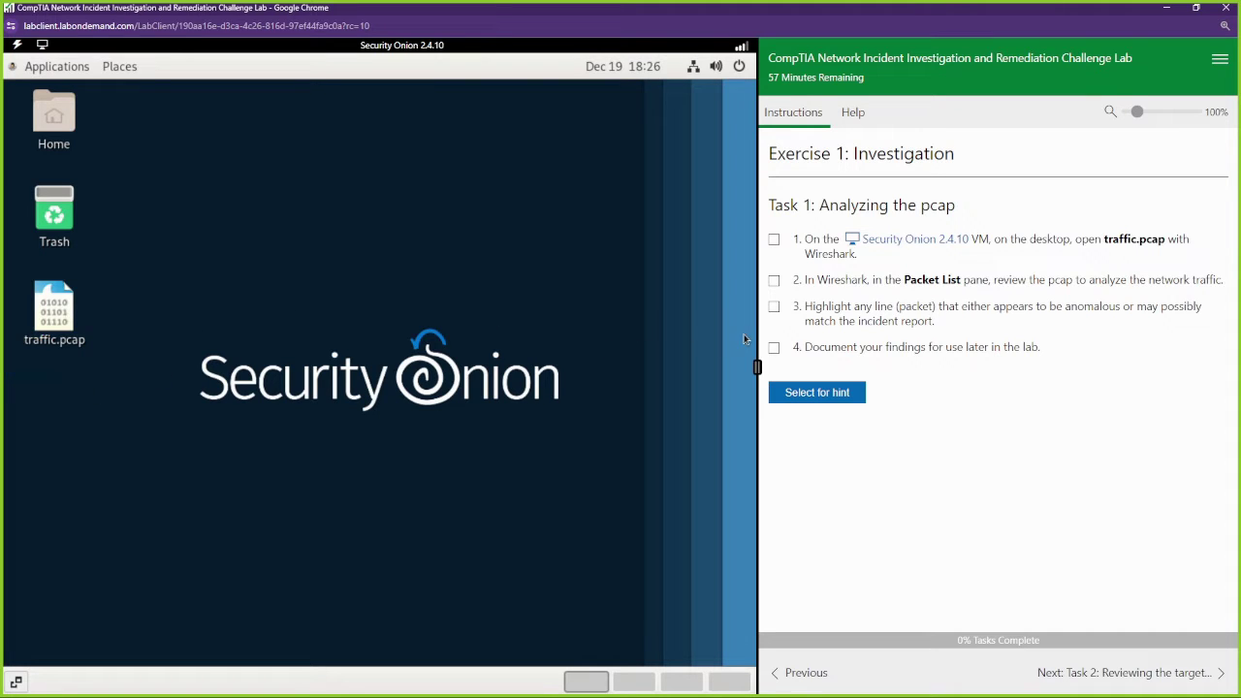
click(53, 321)
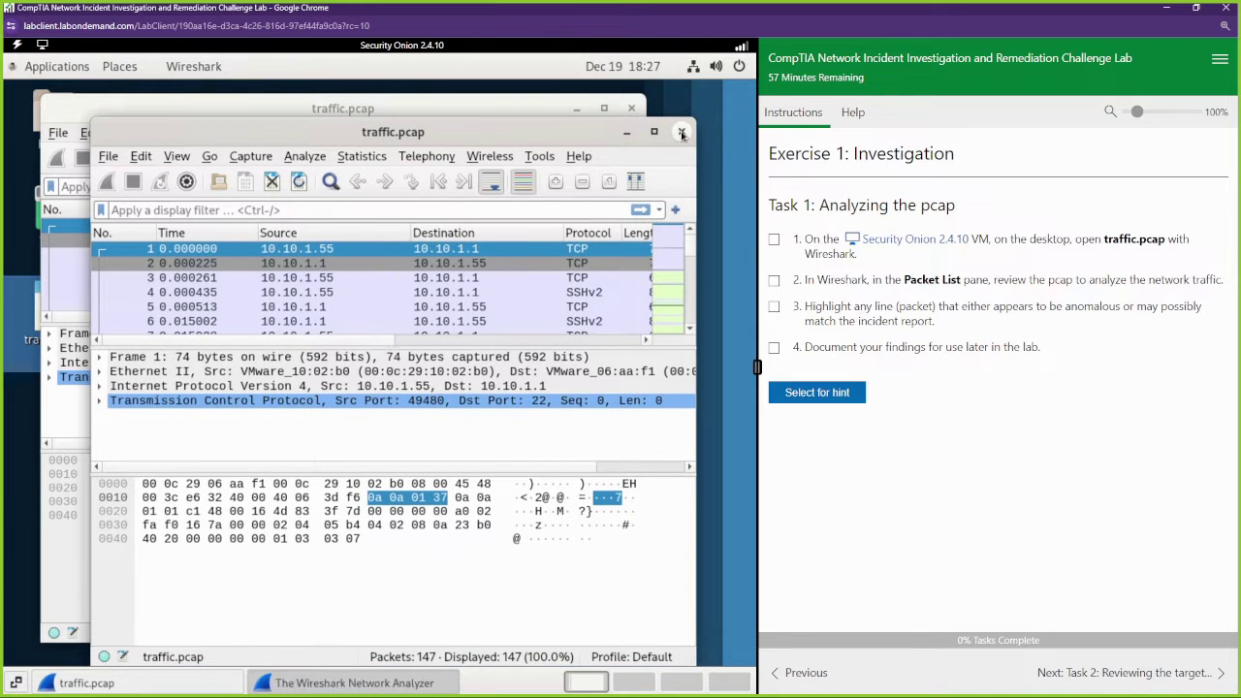
click(681, 133)
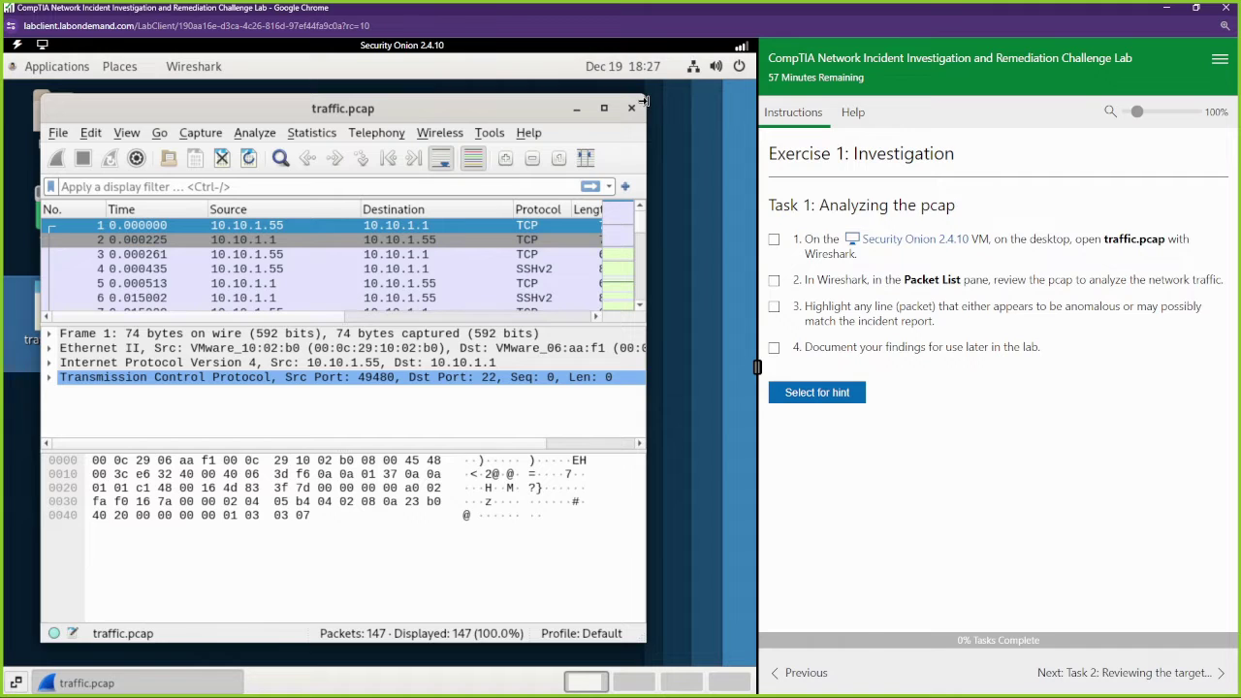
drag(642, 101, 720, 87)
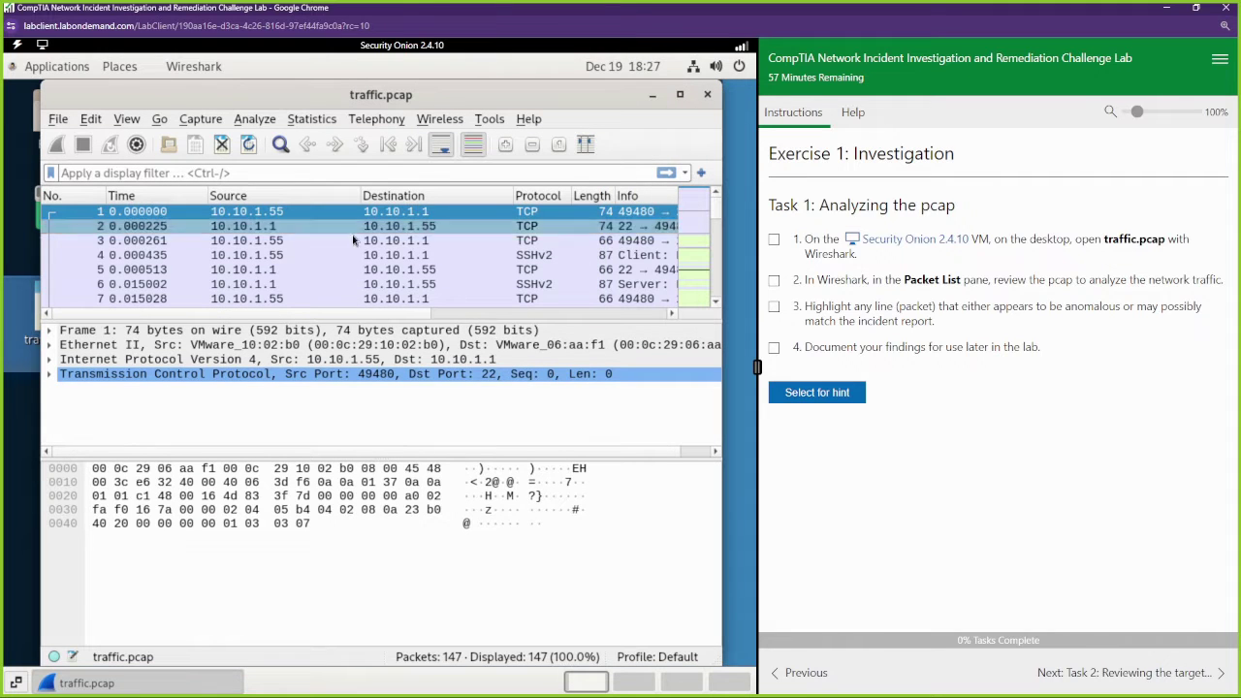
Step: Review the capture packet by packet from the first packet to packet 30, checking addresses, protocols and payload bytes for anomalies
key(Down)
key(Down)
key(Down)
key(Down)
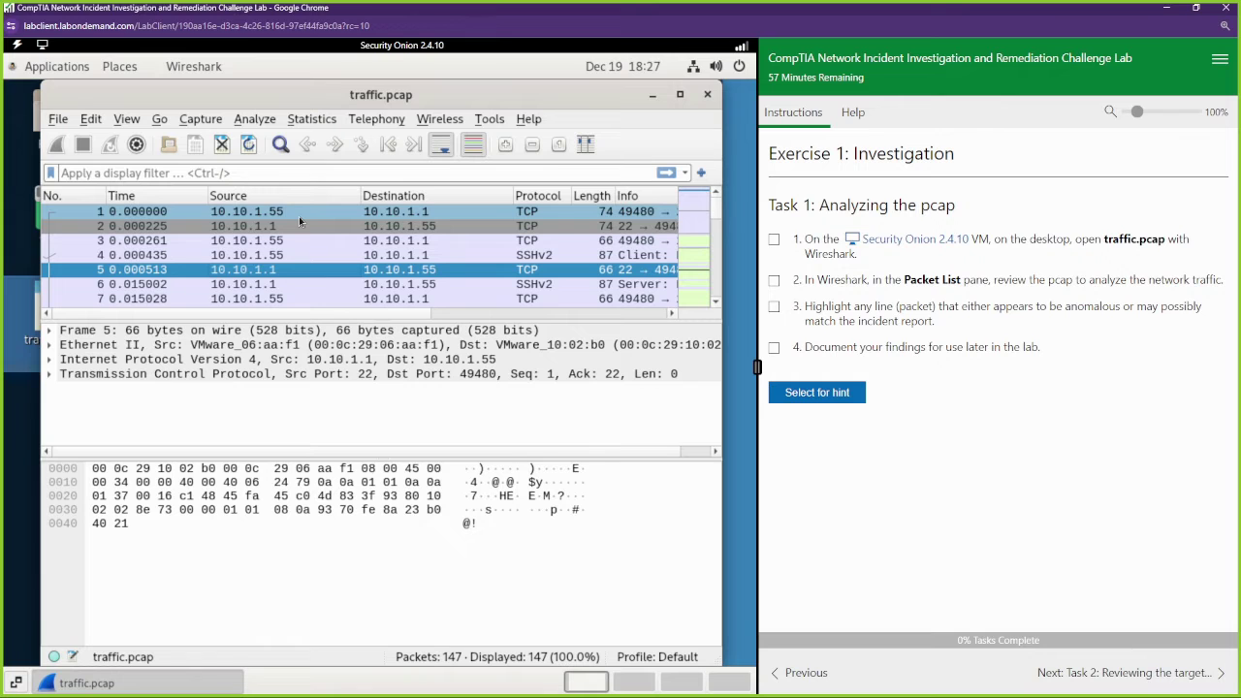
key(Down)
key(Down)
key(Down)
key(Down)
key(Down)
key(Down)
key(Down)
key(Down)
key(Down)
key(Down)
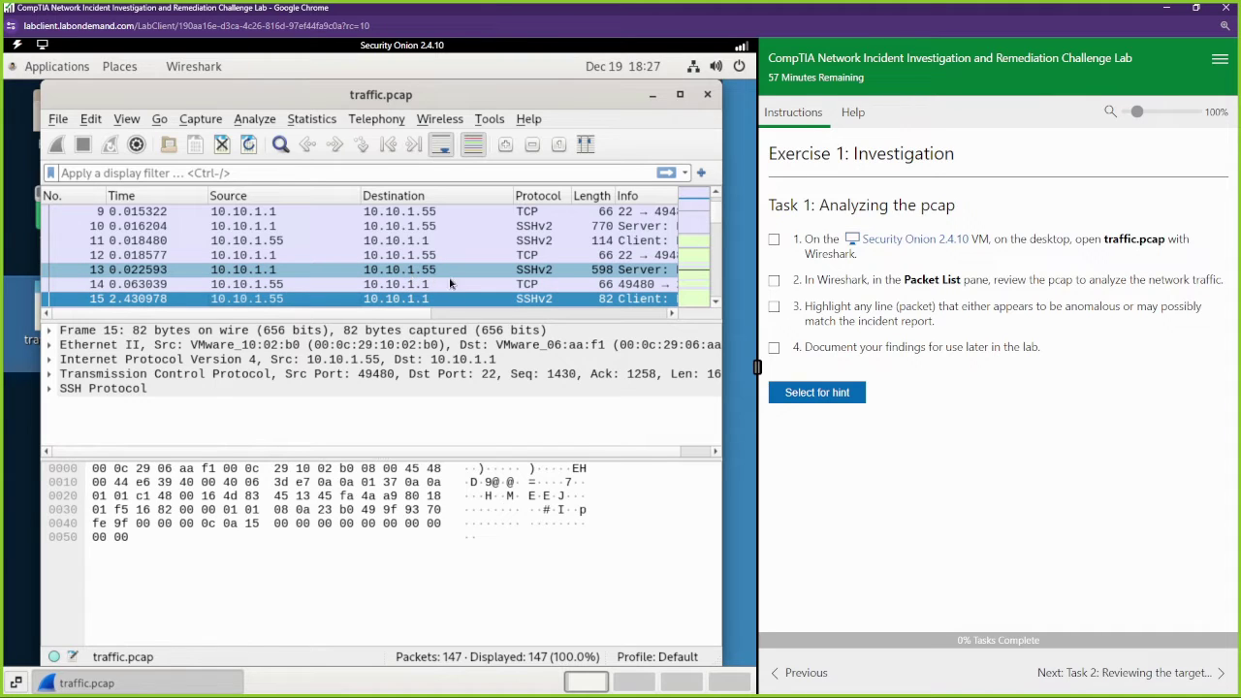
key(Down)
key(Down)
key(Down)
key(Down)
key(Down)
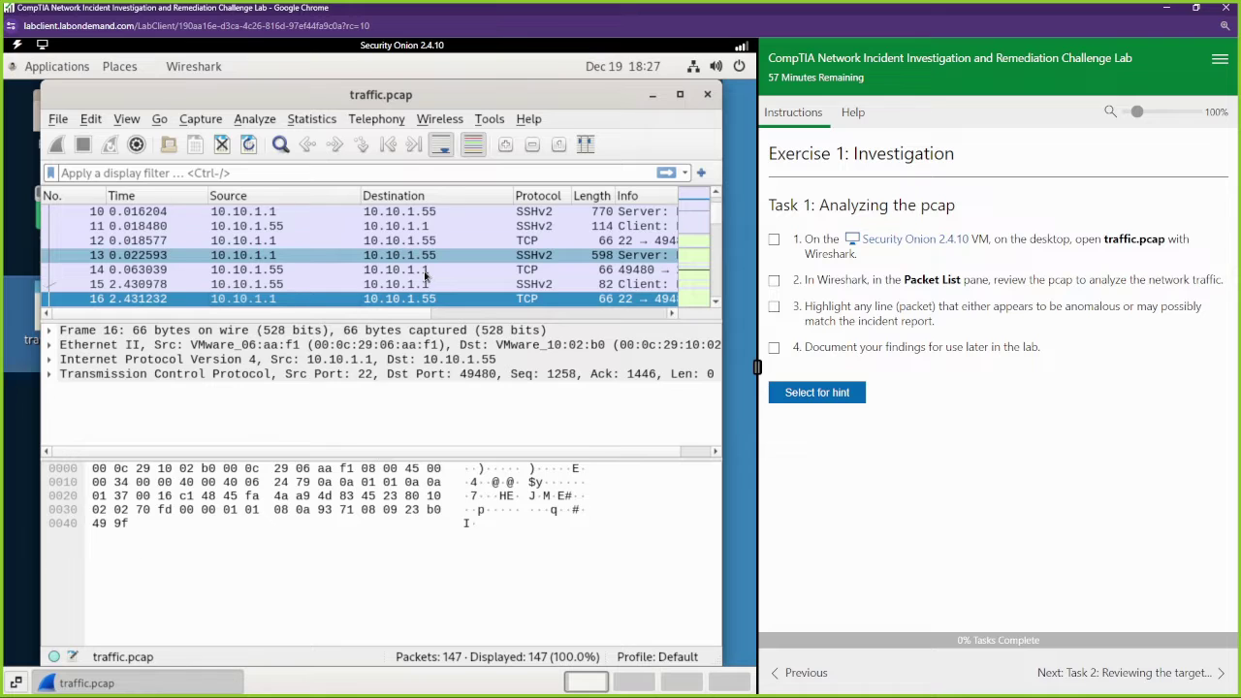
key(Down)
key(Down)
key(Down)
key(Down)
key(Down)
key(Down)
key(Down)
key(Down)
key(Down)
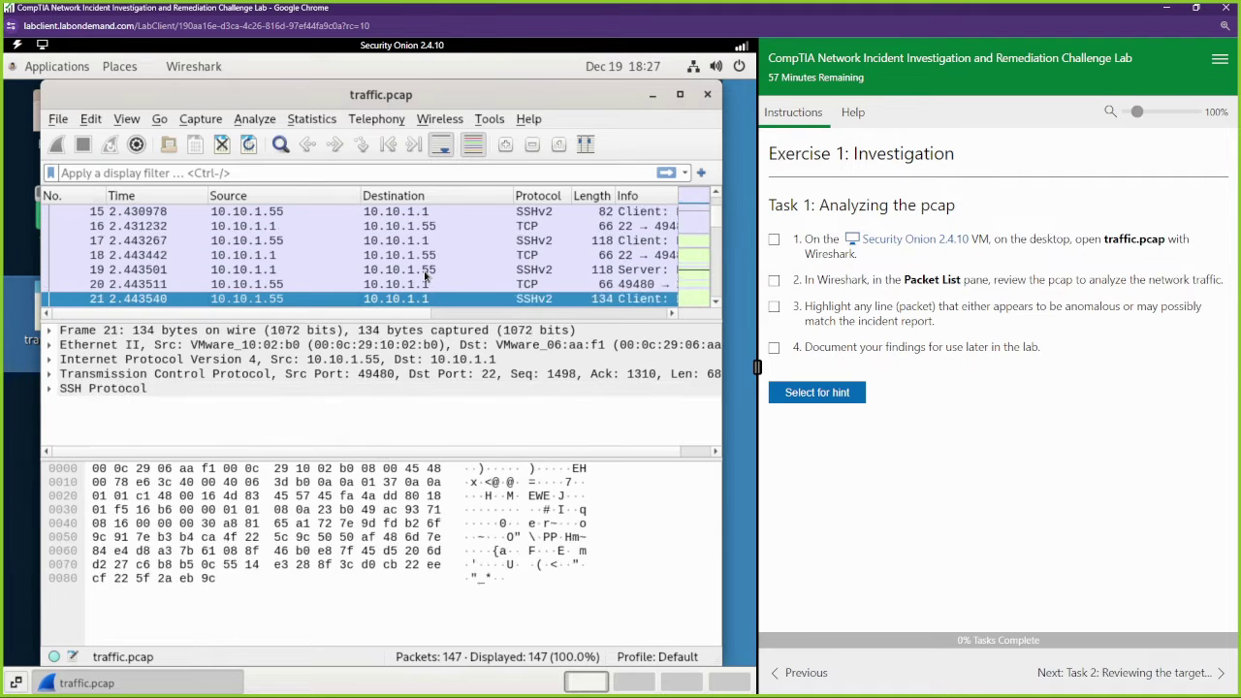
key(Down)
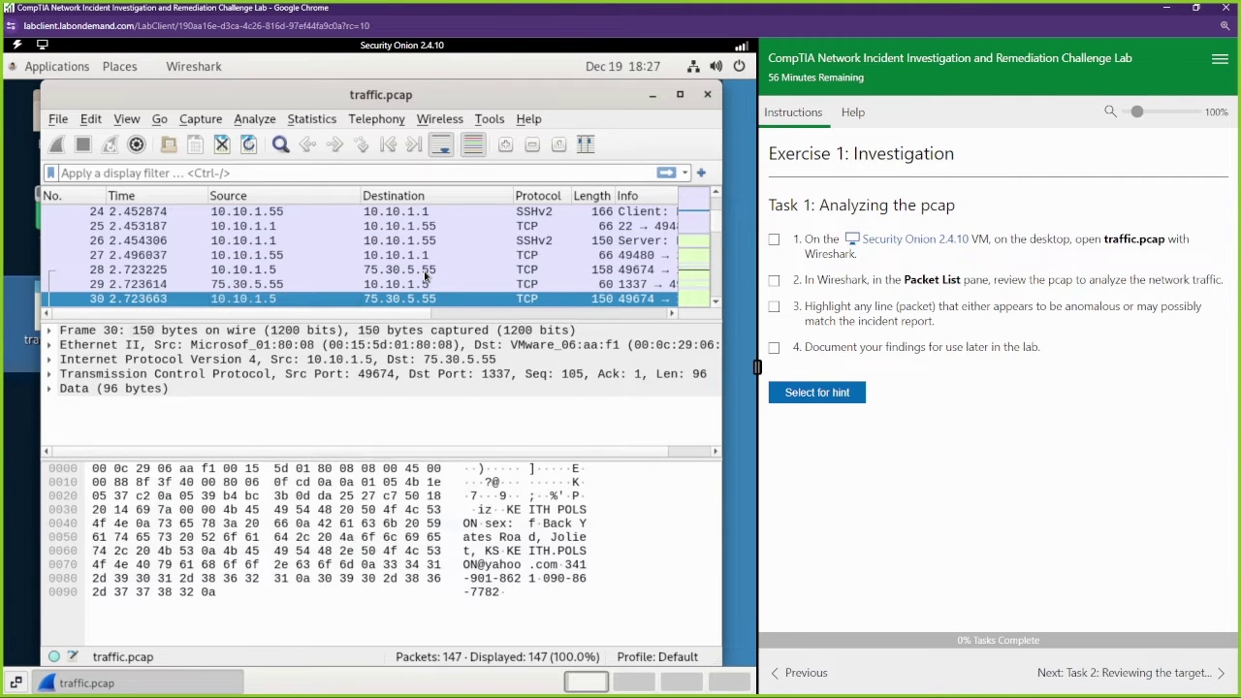
Step: Go back to packet 28, sent from 10.10.1.5 to 75.30.5.55, and expand its Transmission Control Protocol details
key(Up)
key(Up)
key(Up)
key(Up)
key(Down)
key(Down)
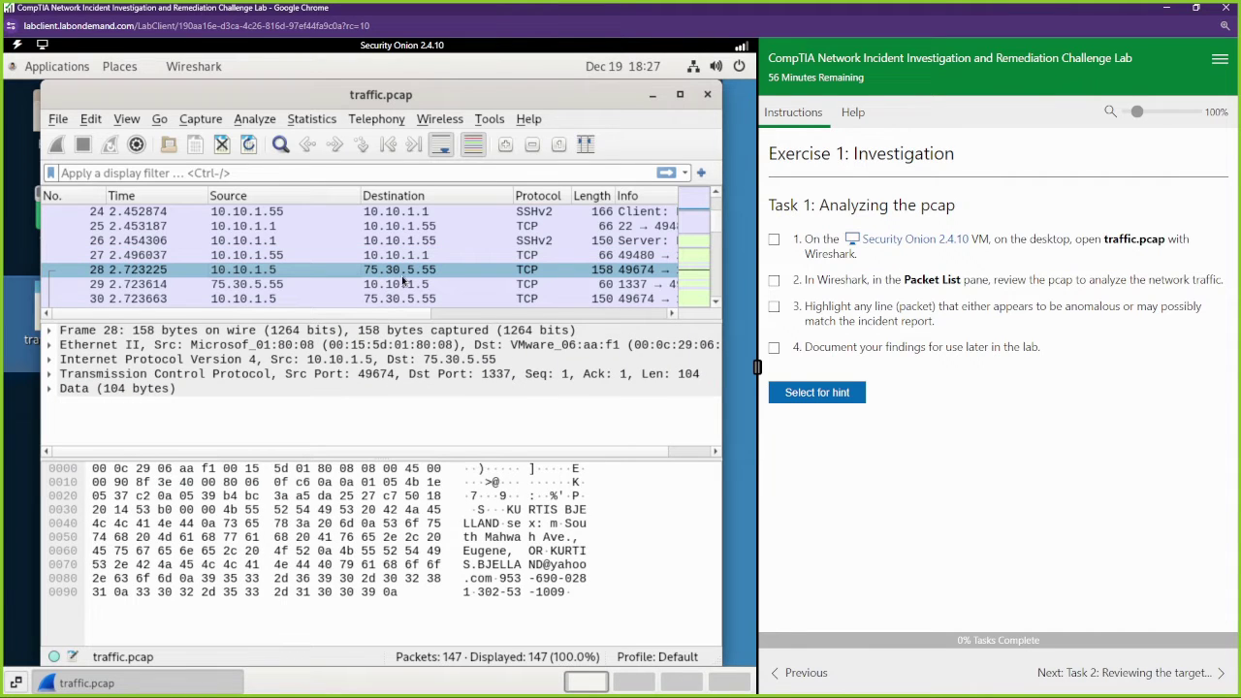
click(415, 274)
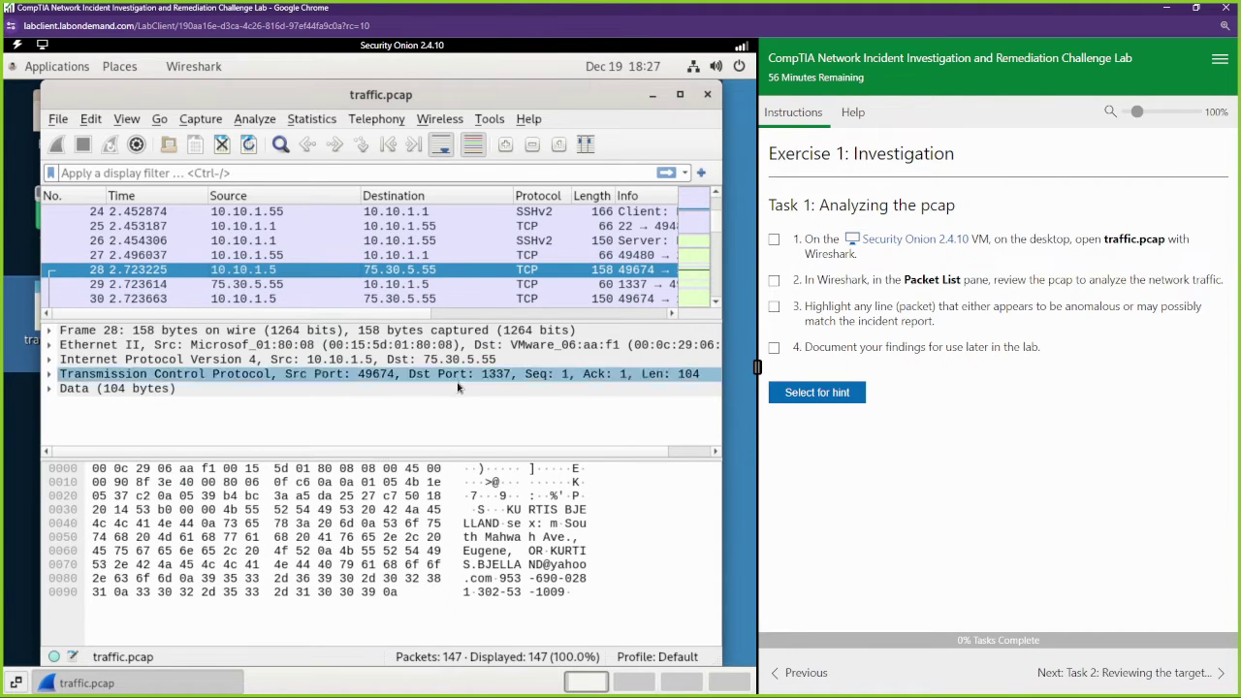
click(47, 375)
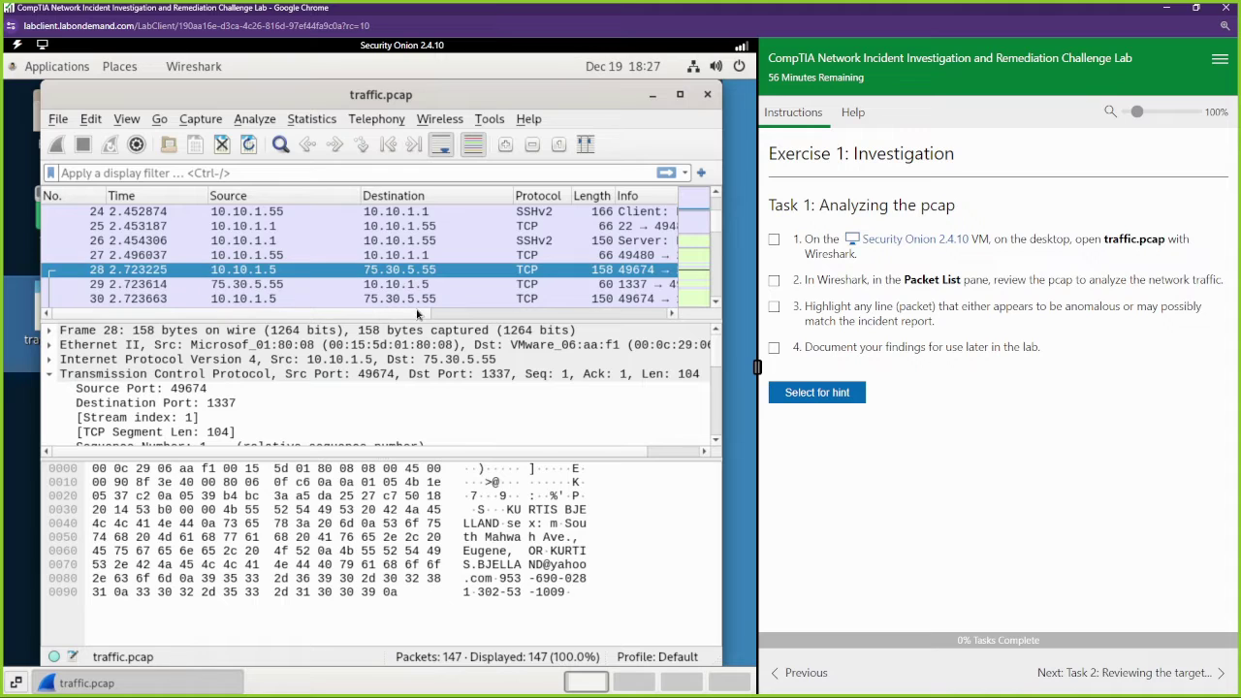
Step: Examine the ports and TCP flags in the Info column for packet 28 and the following reply packet
click(452, 315)
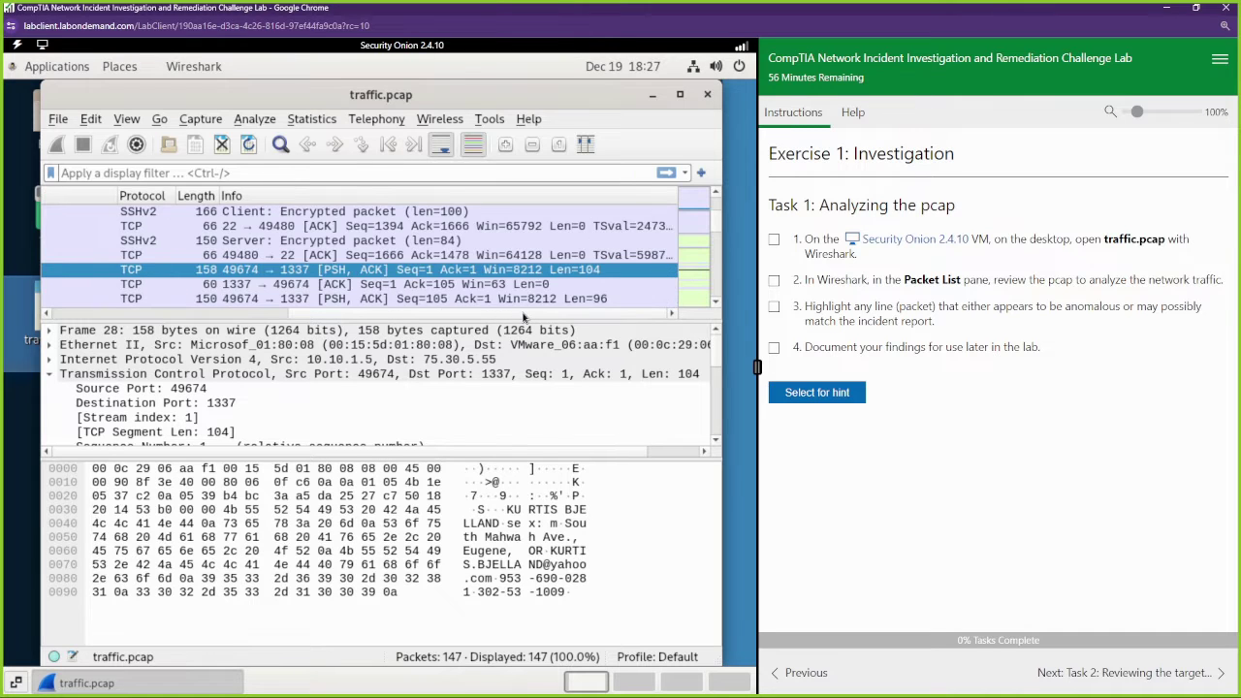
click(419, 313)
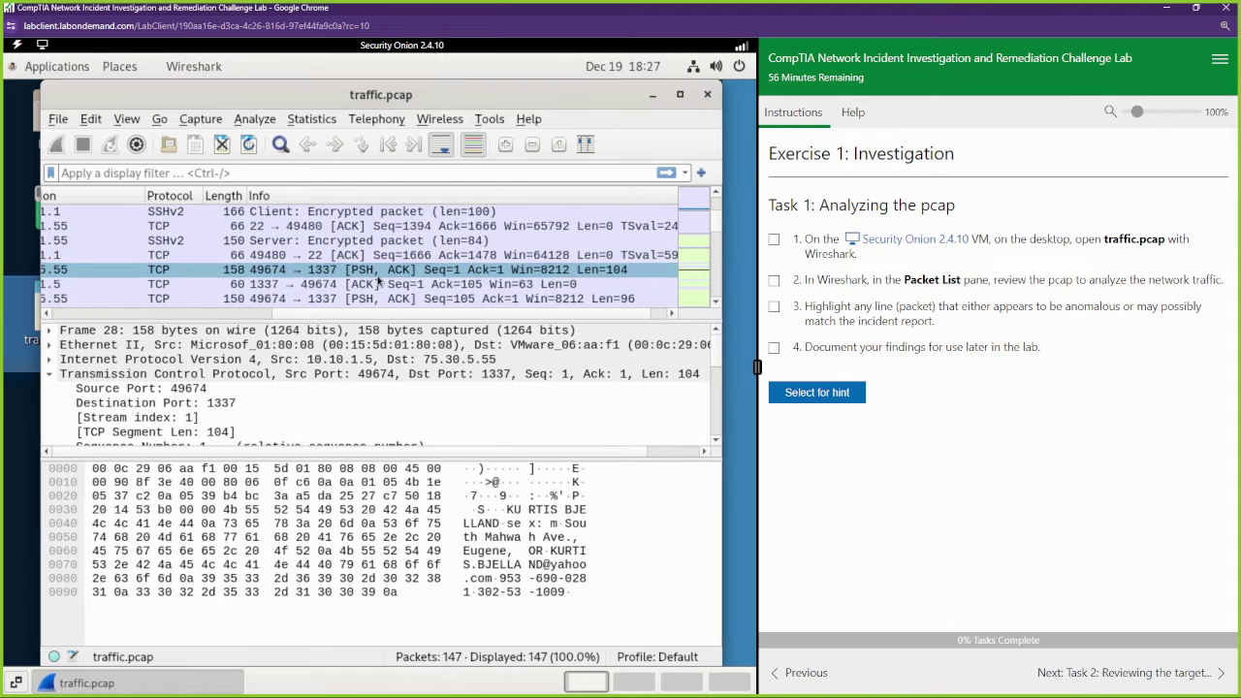
drag(415, 315, 179, 313)
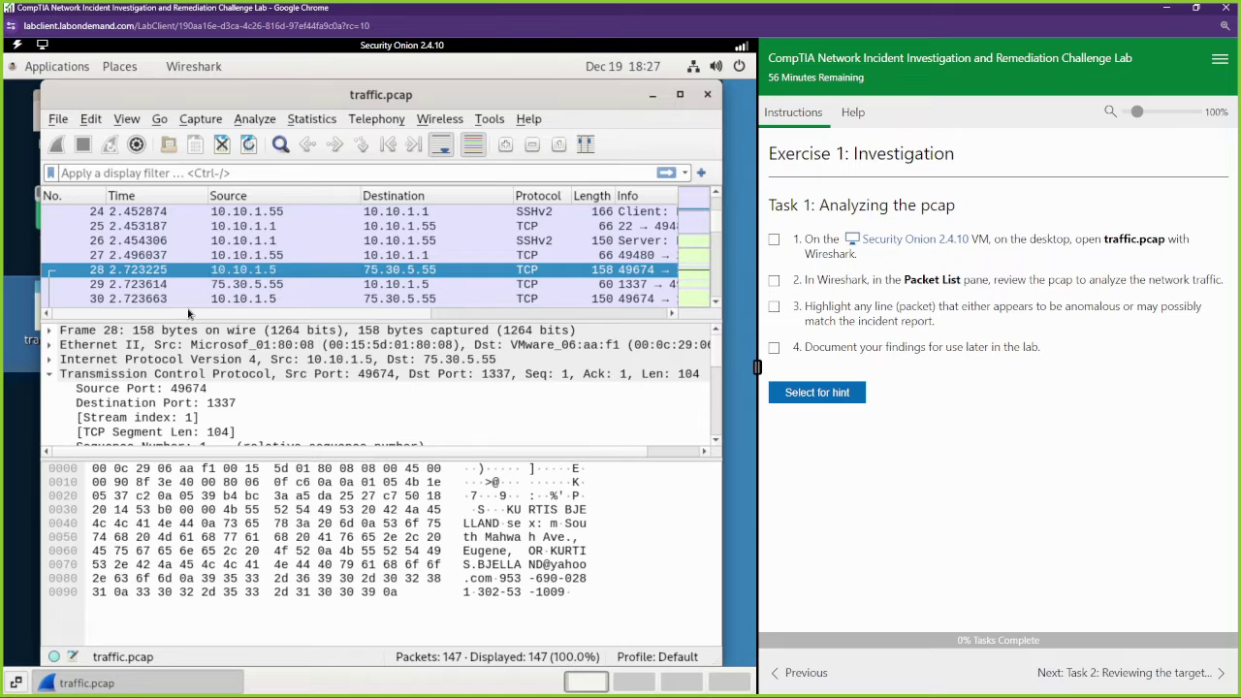
click(223, 406)
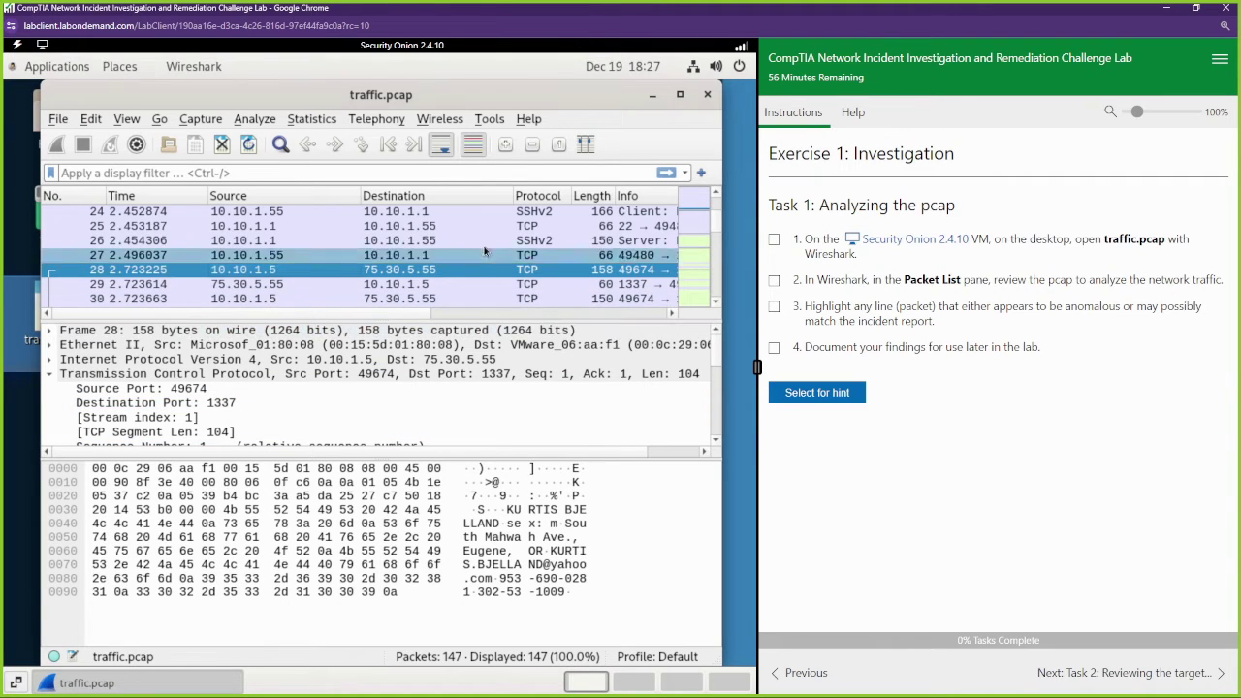
key(Down)
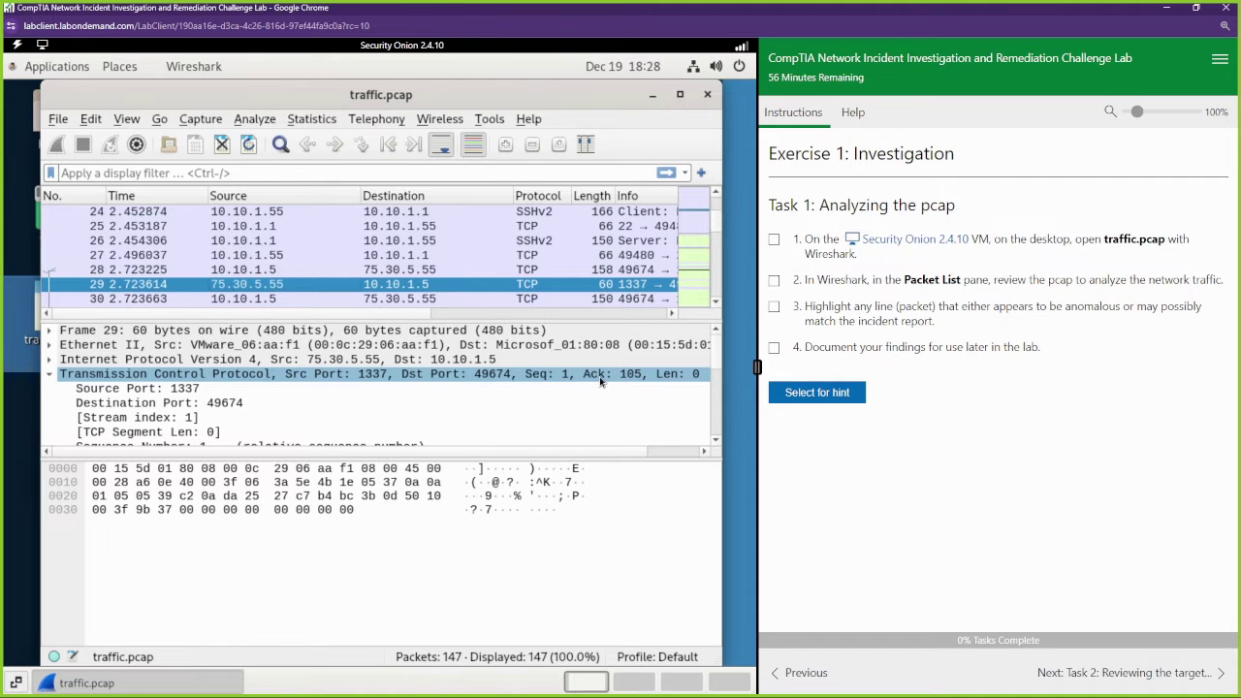
drag(452, 313, 549, 315)
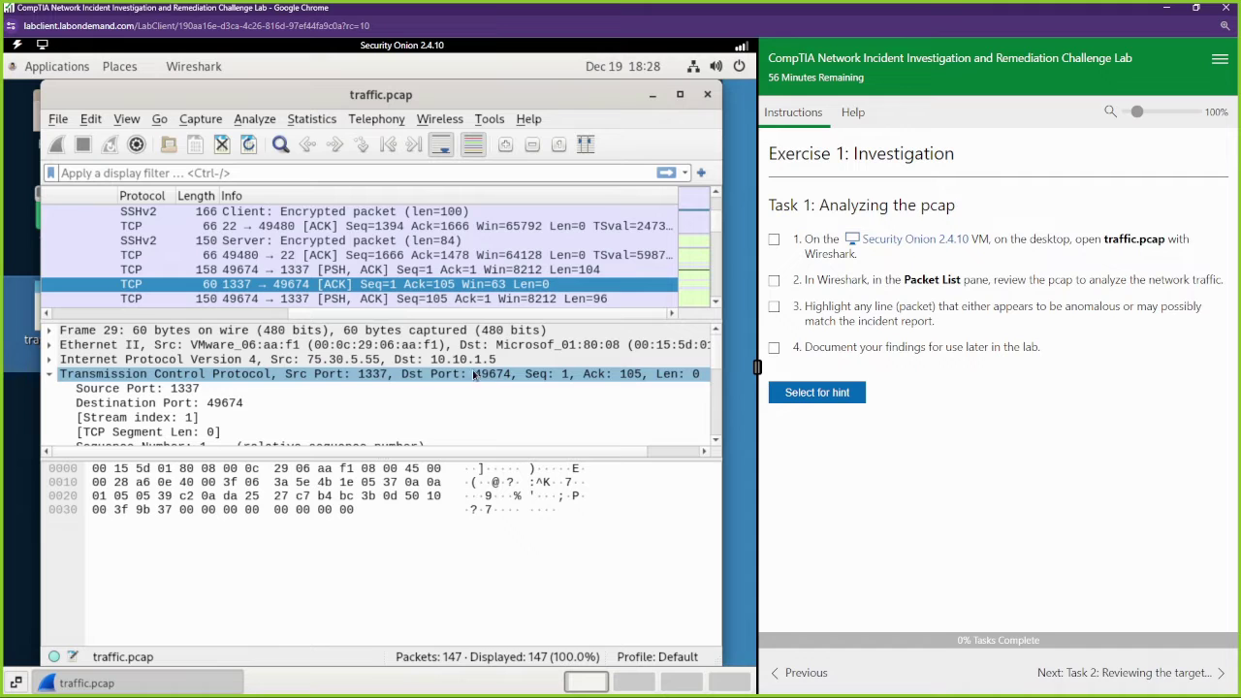
drag(336, 315, 191, 315)
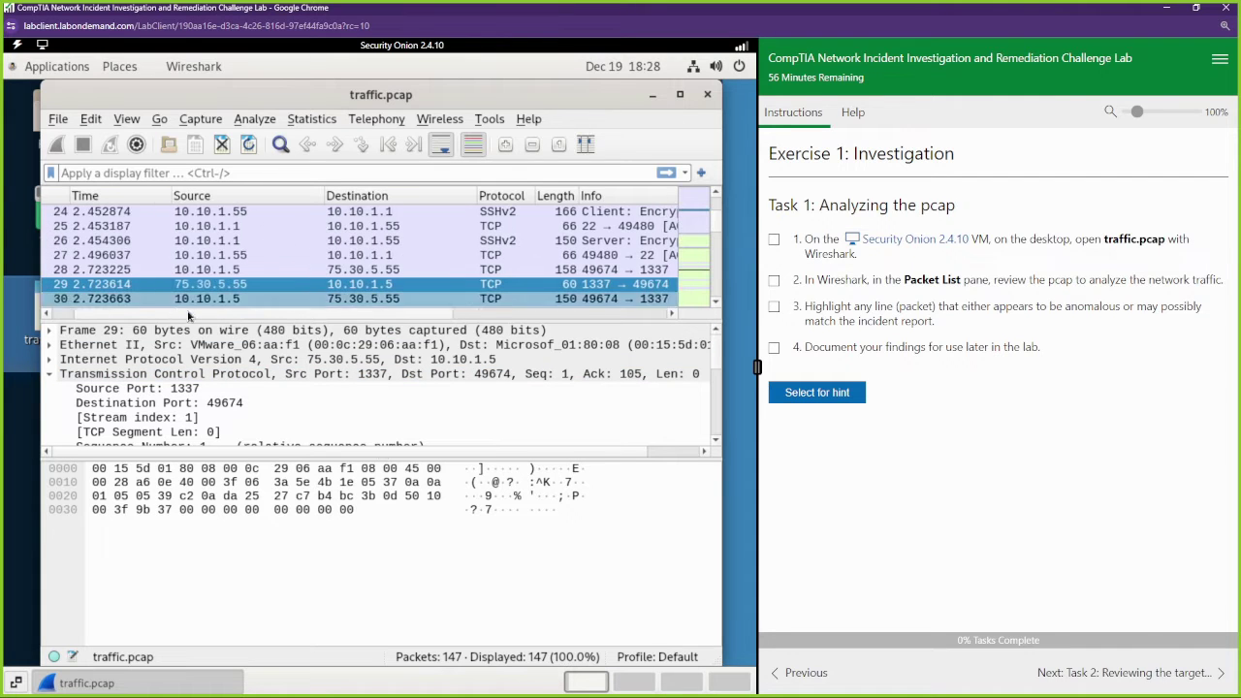
Step: Continue reviewing the capture packet by packet from packet 30 to packet 77, checking addresses, ports and payload bytes for further anomalies
key(Down)
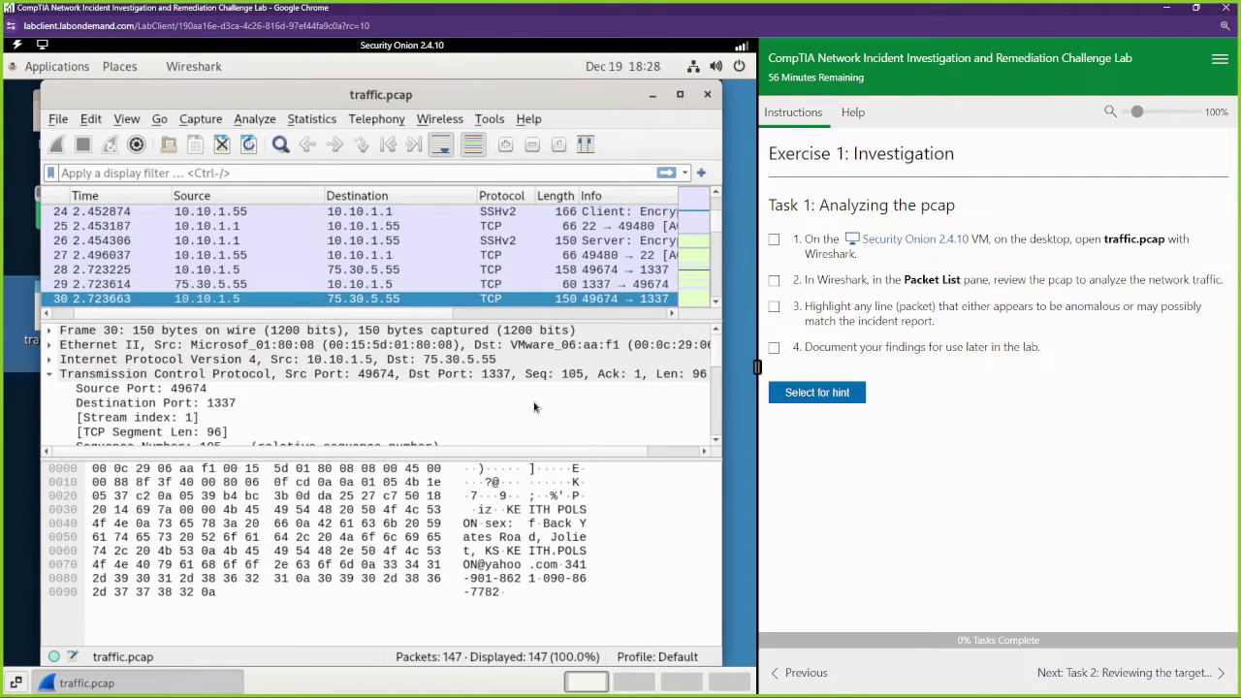
key(Down)
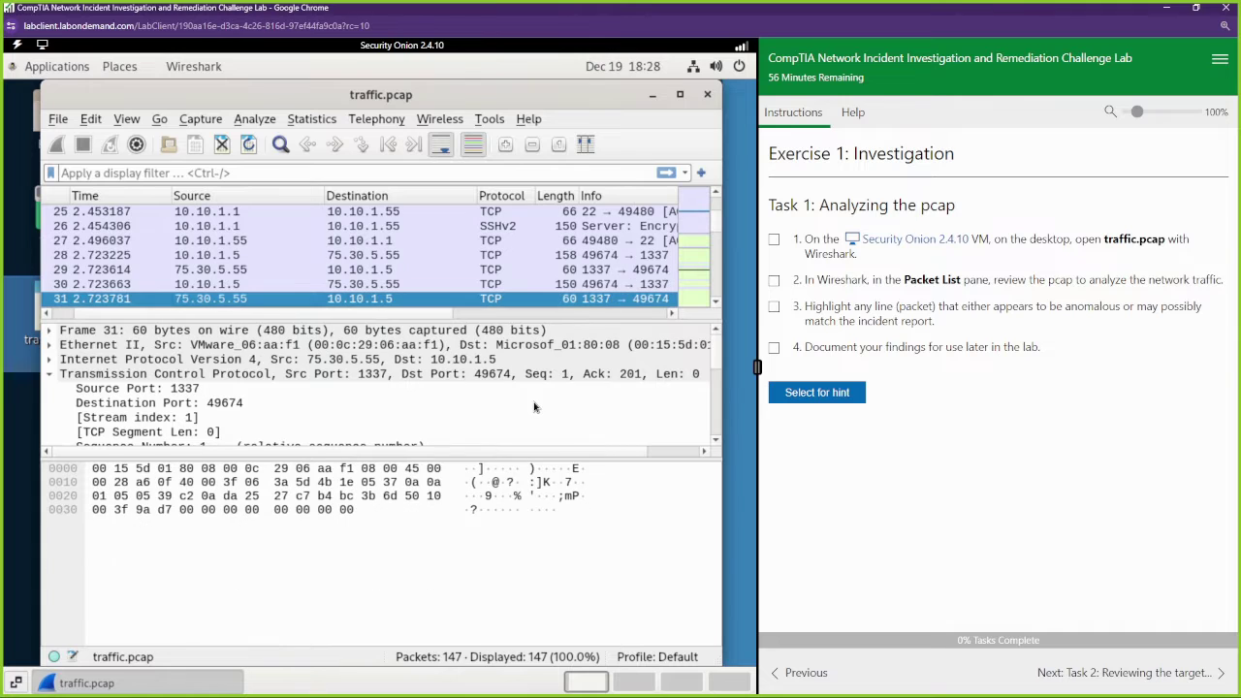
key(Down)
key(Down)
key(Down)
key(Down)
key(Down)
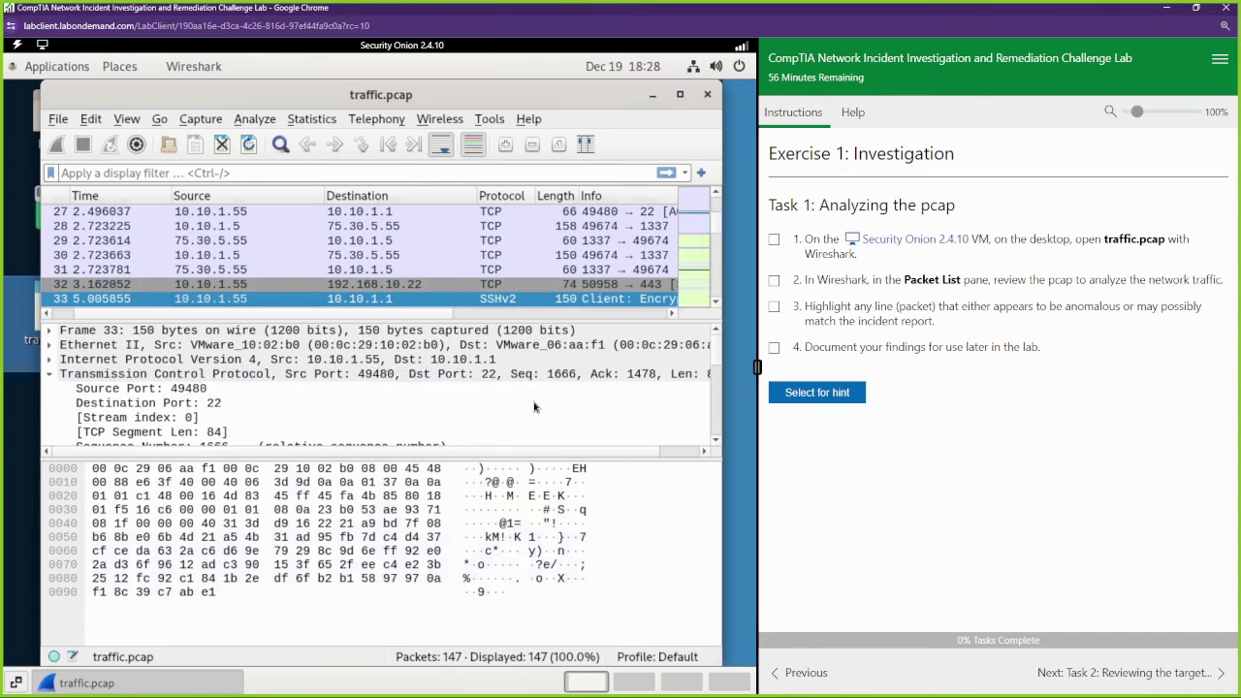
key(Down)
key(Down)
key(Down)
key(Down)
key(Down)
key(Down)
key(Down)
key(Down)
key(Down)
key(Down)
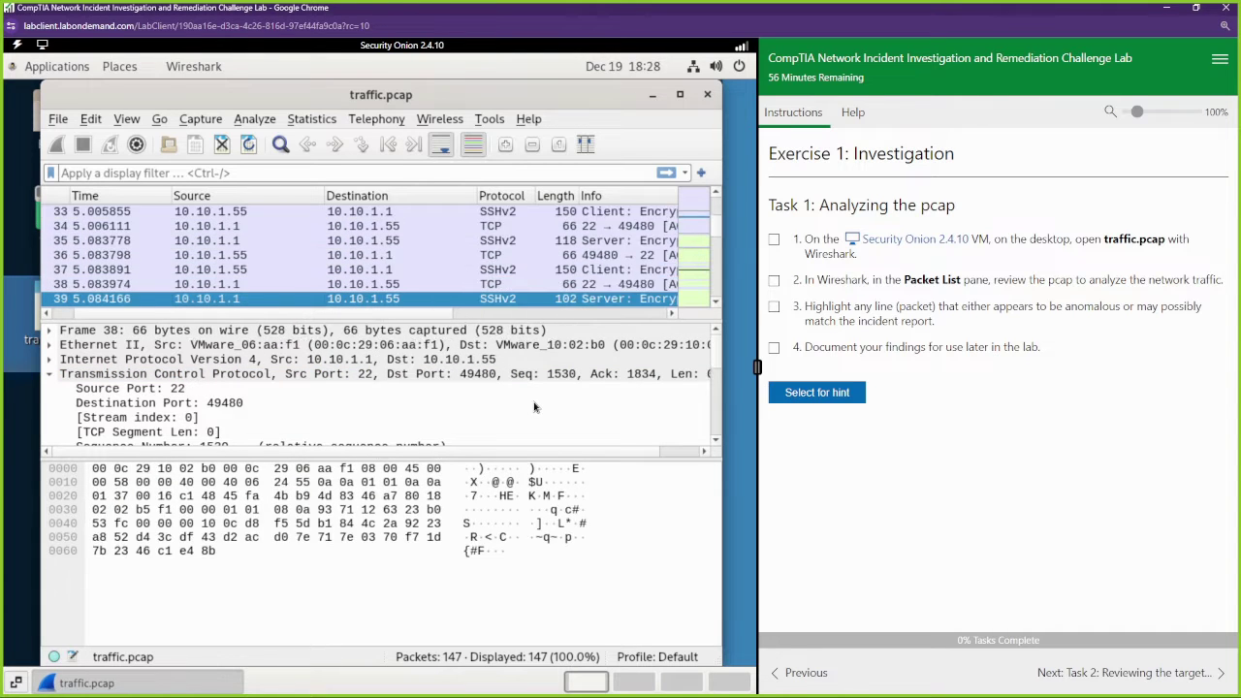
key(Down)
key(Down)
key(Down)
key(Down)
key(Down)
key(Down)
key(Down)
key(Down)
key(Down)
key(Down)
key(Down)
key(Down)
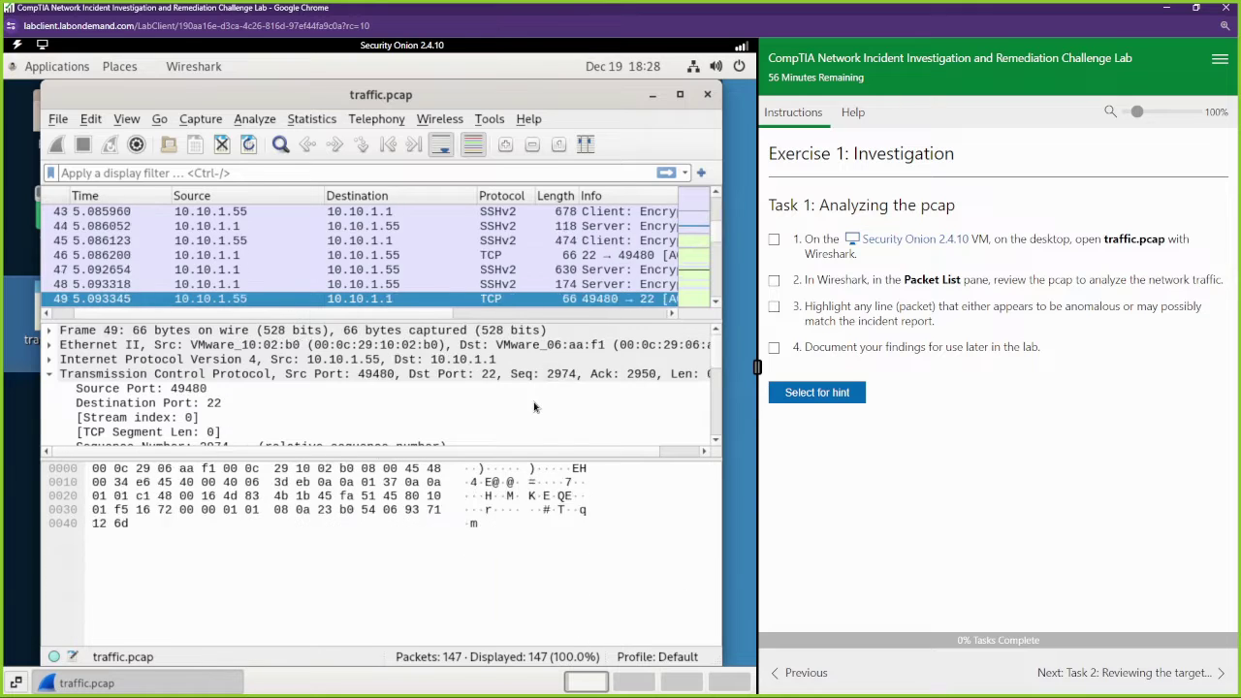
key(Down)
key(Down)
key(Down)
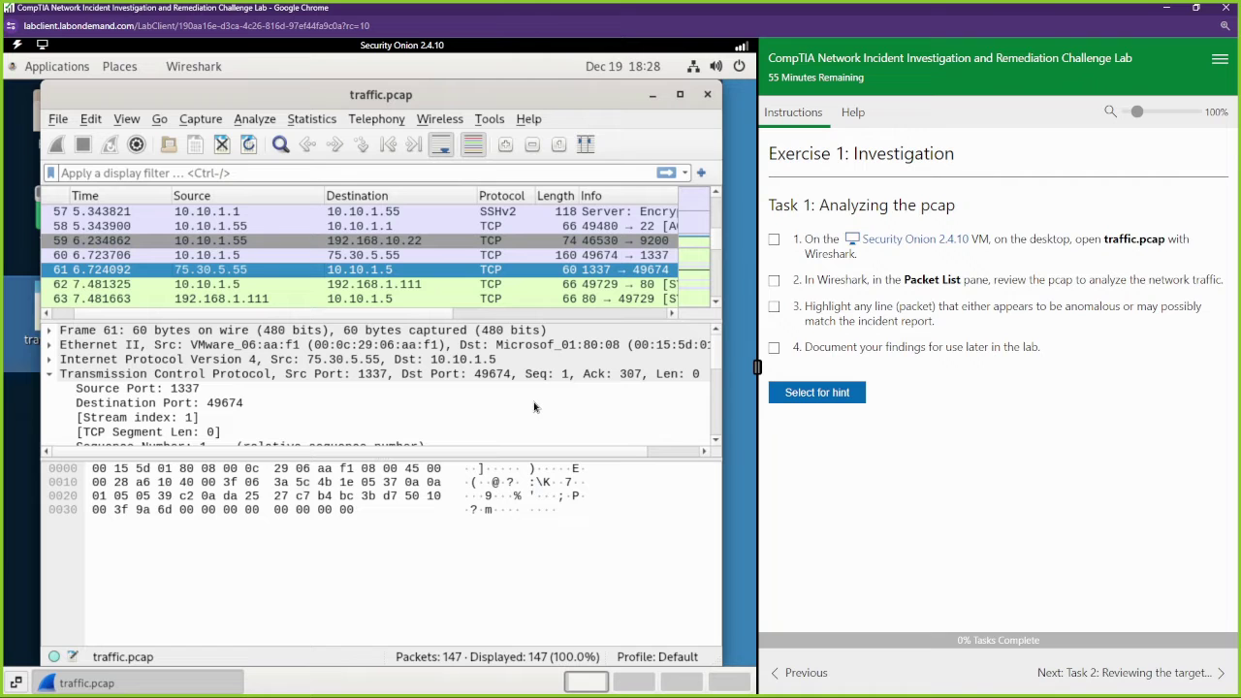
key(Down)
key(Down)
key(Down)
key(Down)
key(Down)
key(Down)
key(Down)
key(Down)
key(Down)
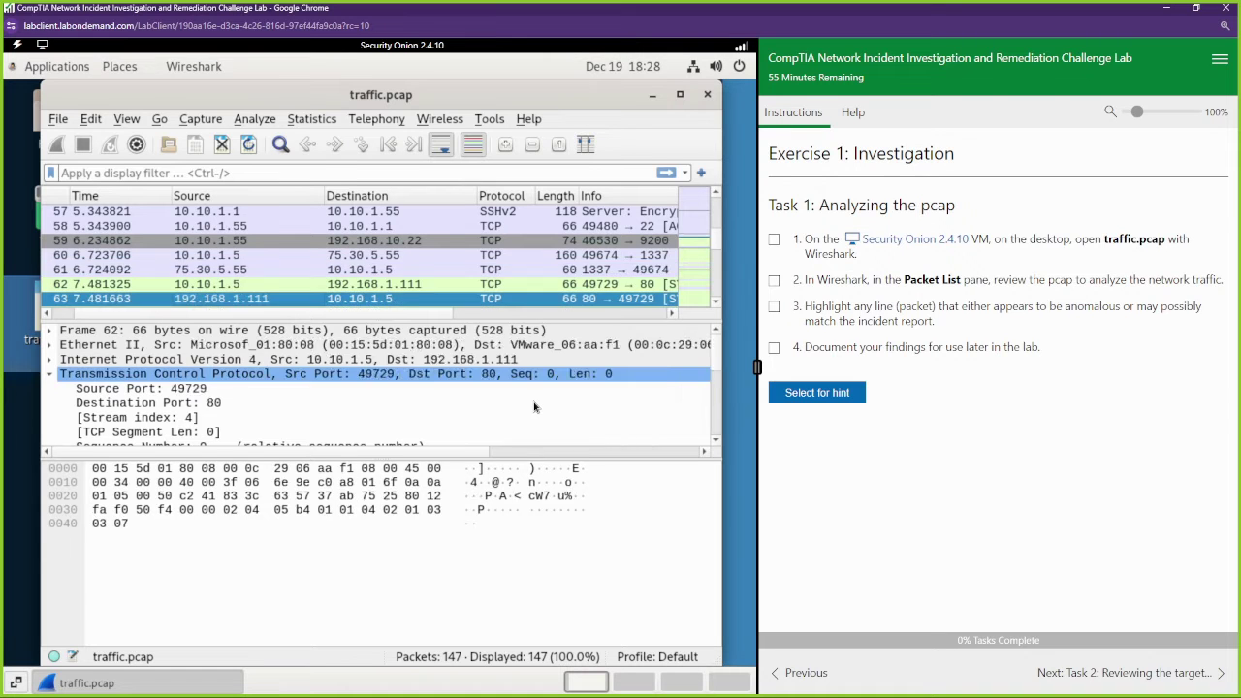
key(Down)
key(Down)
key(Down)
key(Down)
key(Down)
key(Down)
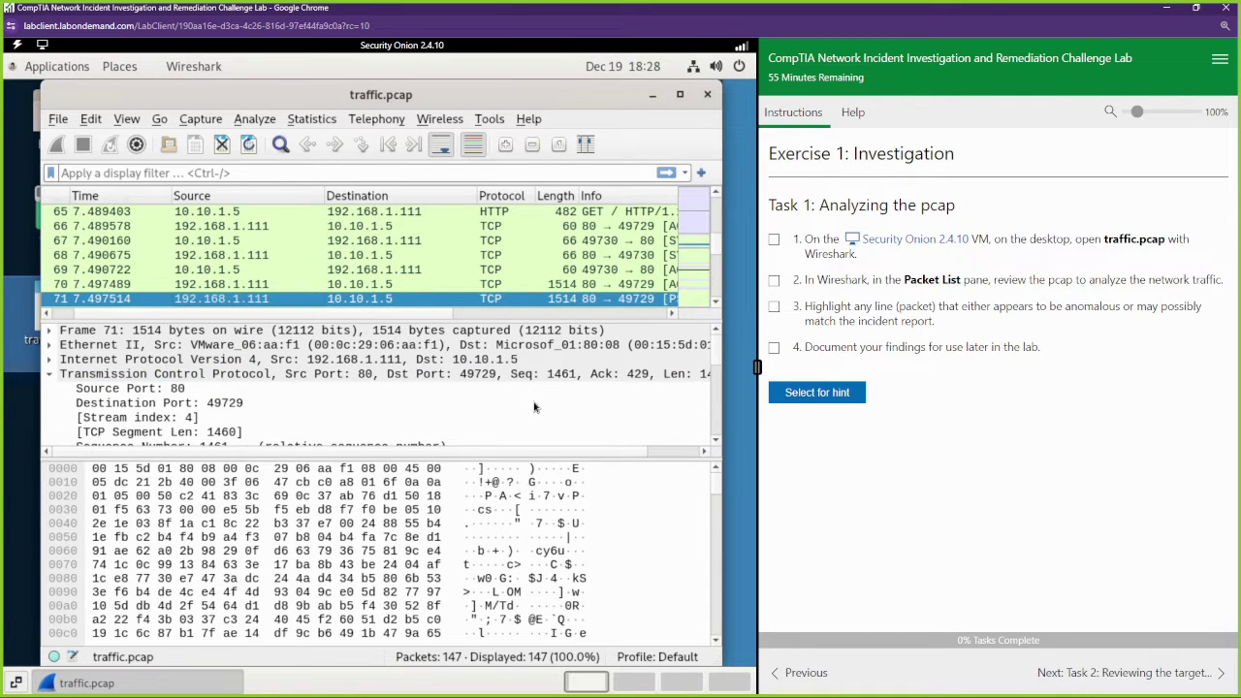
Step: Compare packet 75, sent from 10.10.1.5 to 75.30.5.55, with its neighbouring packets up to the HTTP request in packet 78
key(Up)
key(Up)
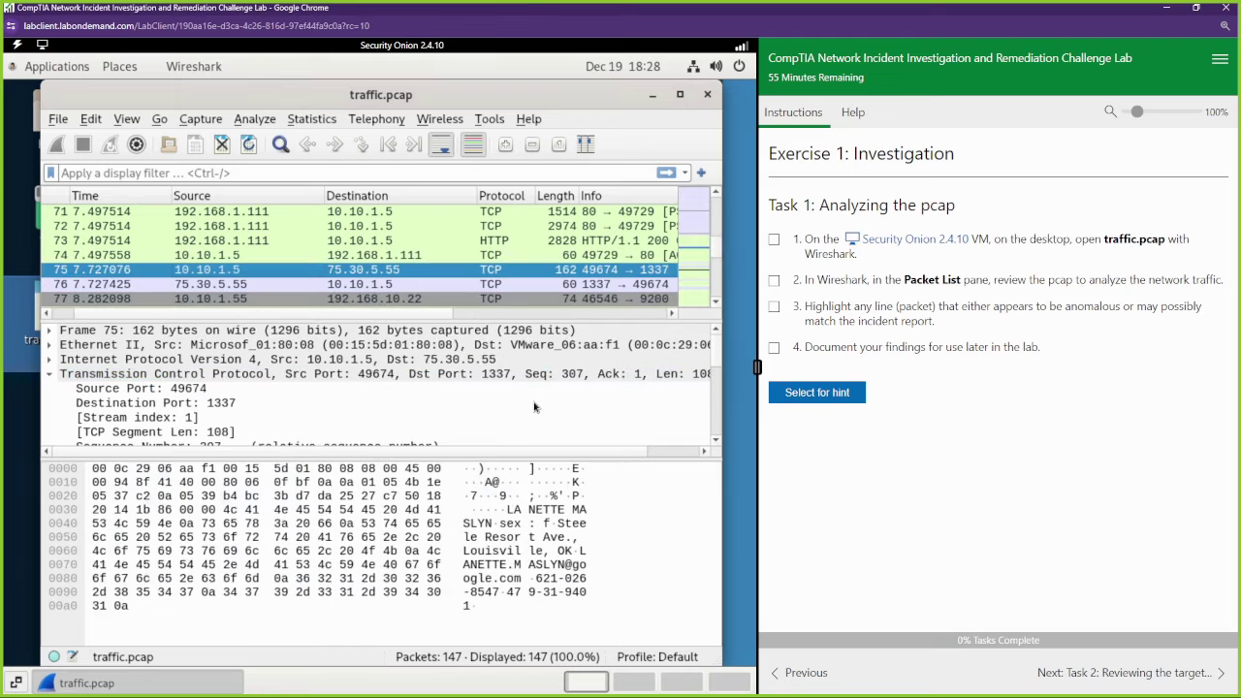
key(Down)
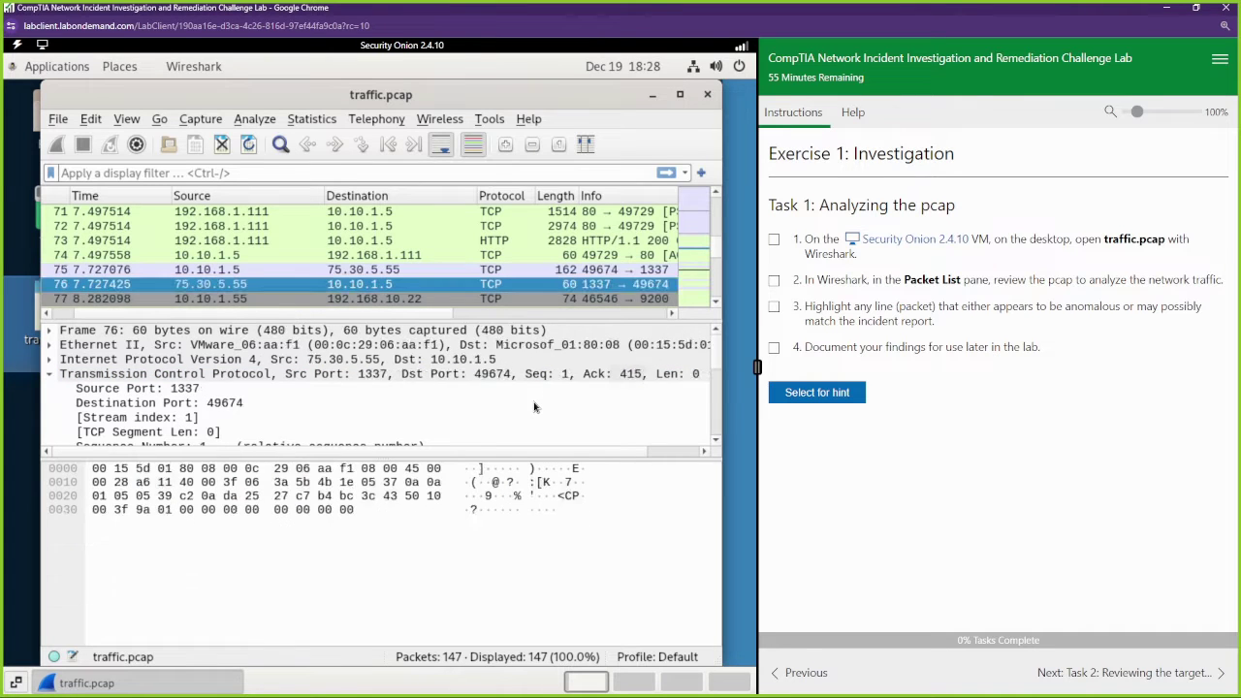
key(Down)
key(Up)
key(Up)
key(Down)
key(Down)
key(Down)
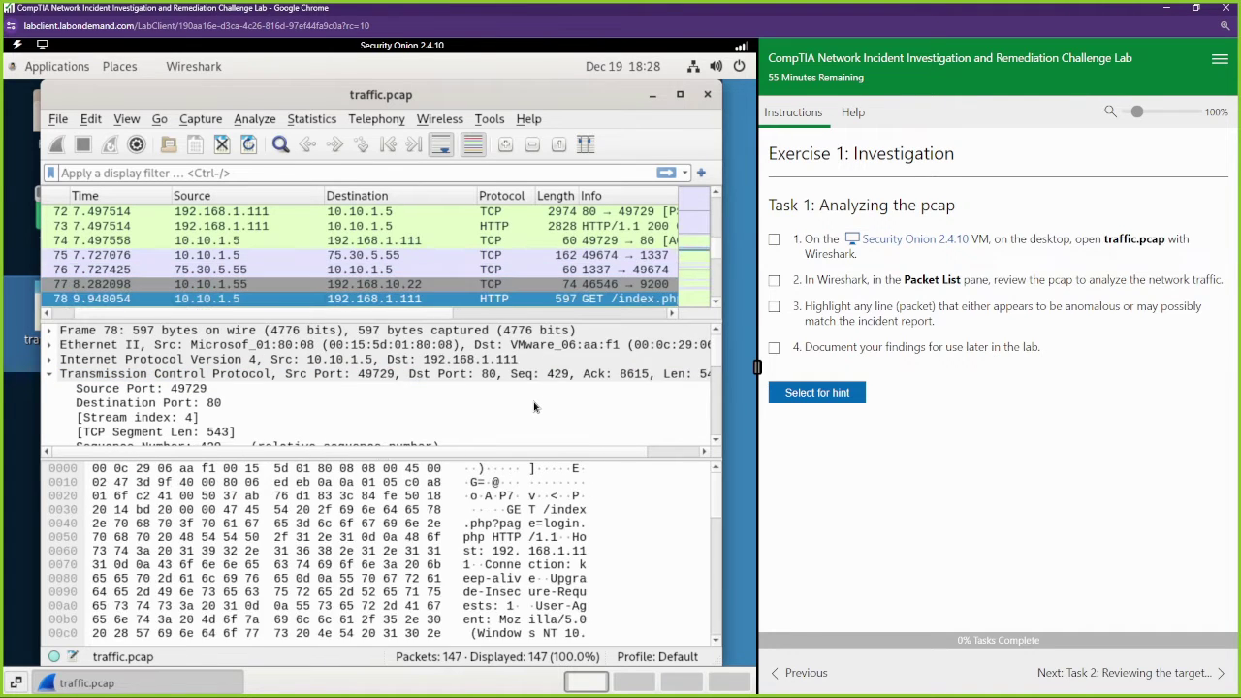
Step: Return to packet 75 and highlight its data payload in the packet bytes
key(Up)
key(Up)
key(Up)
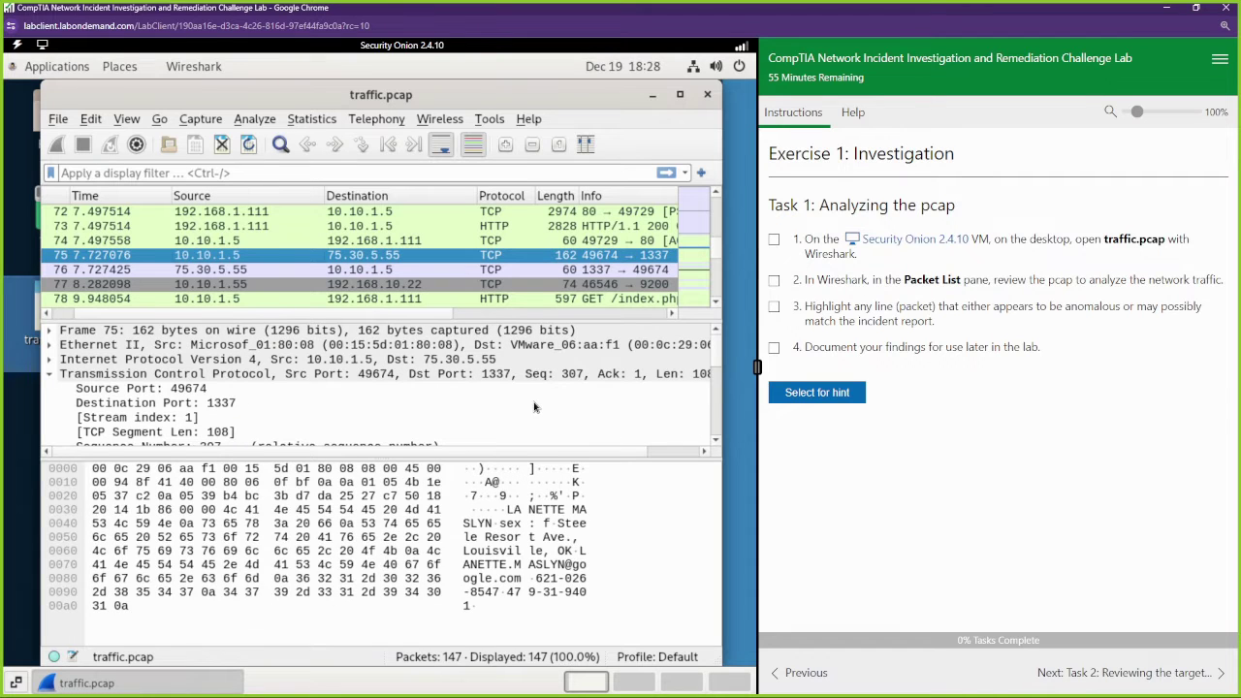
click(576, 598)
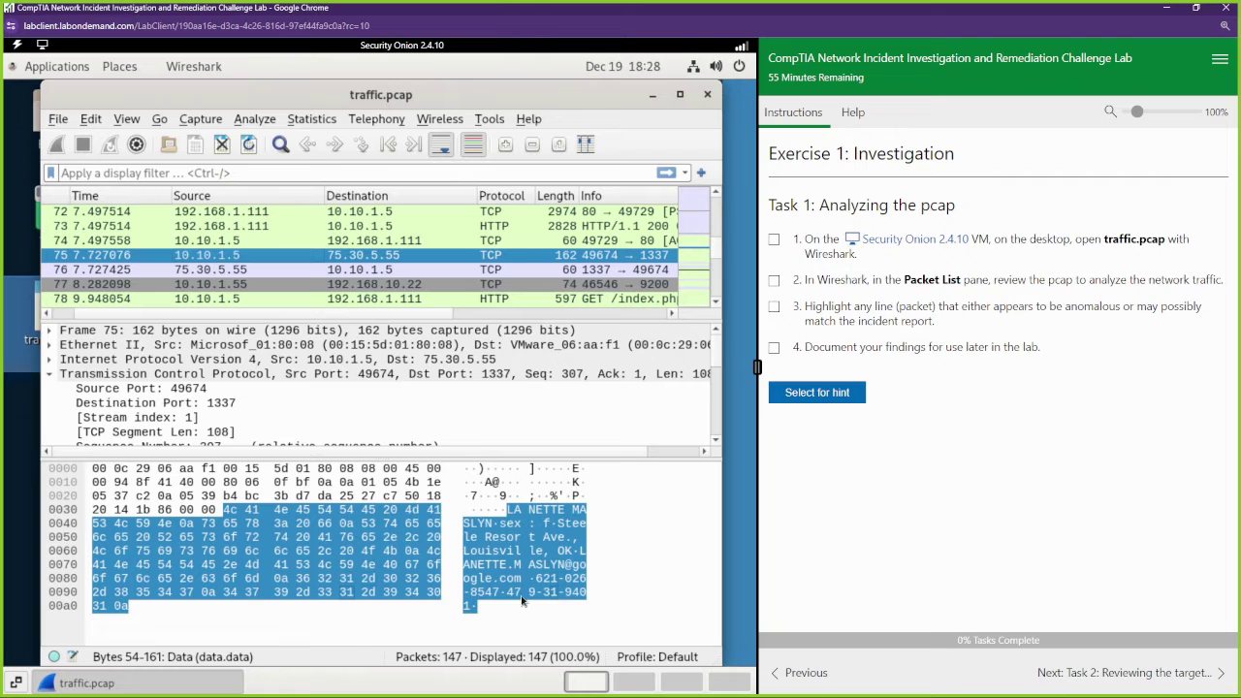
click(480, 537)
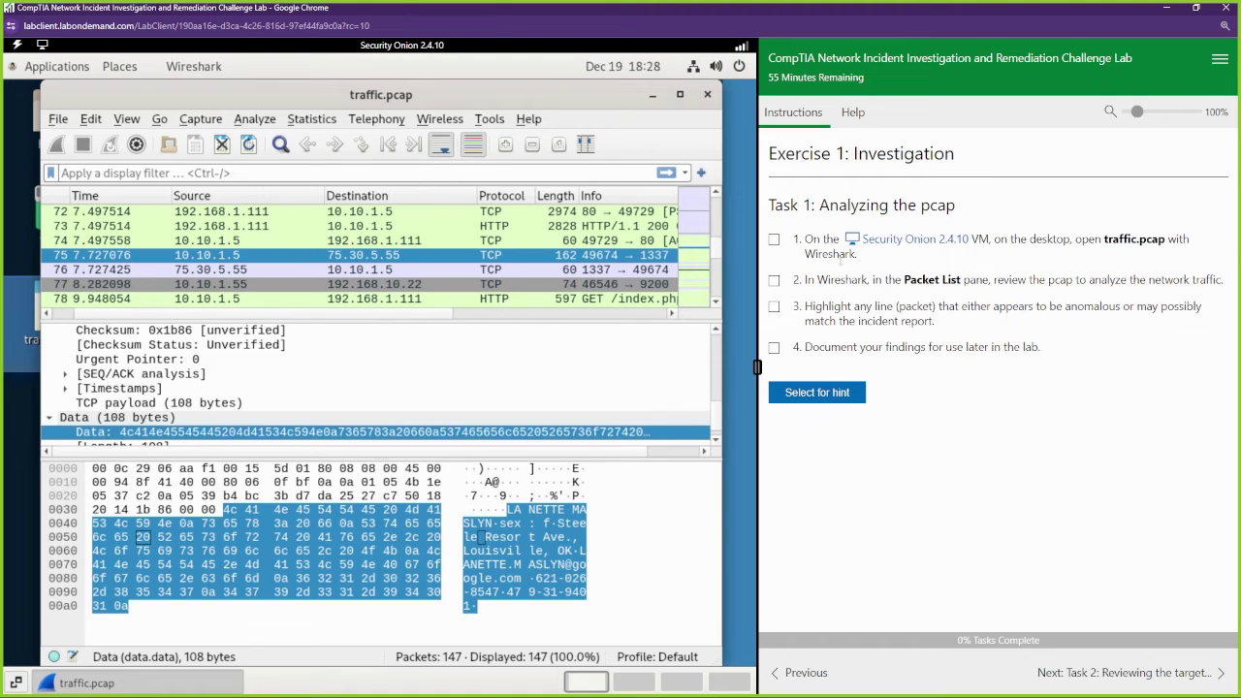
Step: Mark all four instructions of Task 1, Analyzing the pcap, as complete
click(775, 242)
click(775, 281)
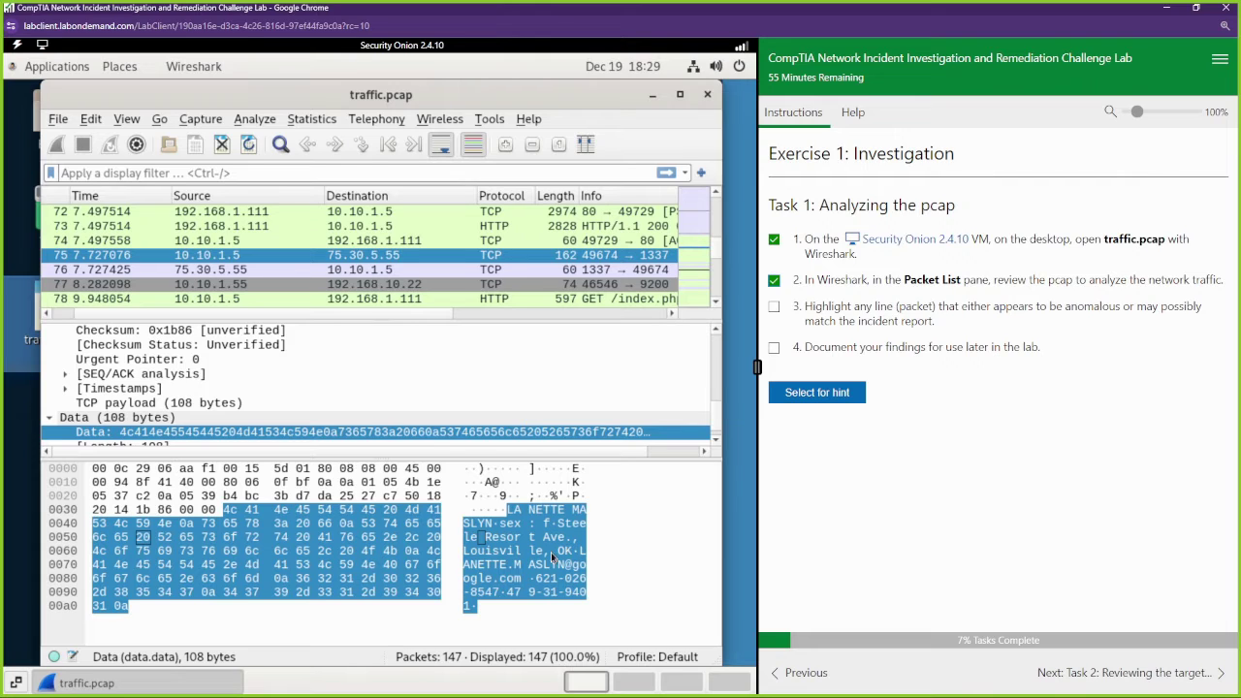
click(774, 307)
click(774, 347)
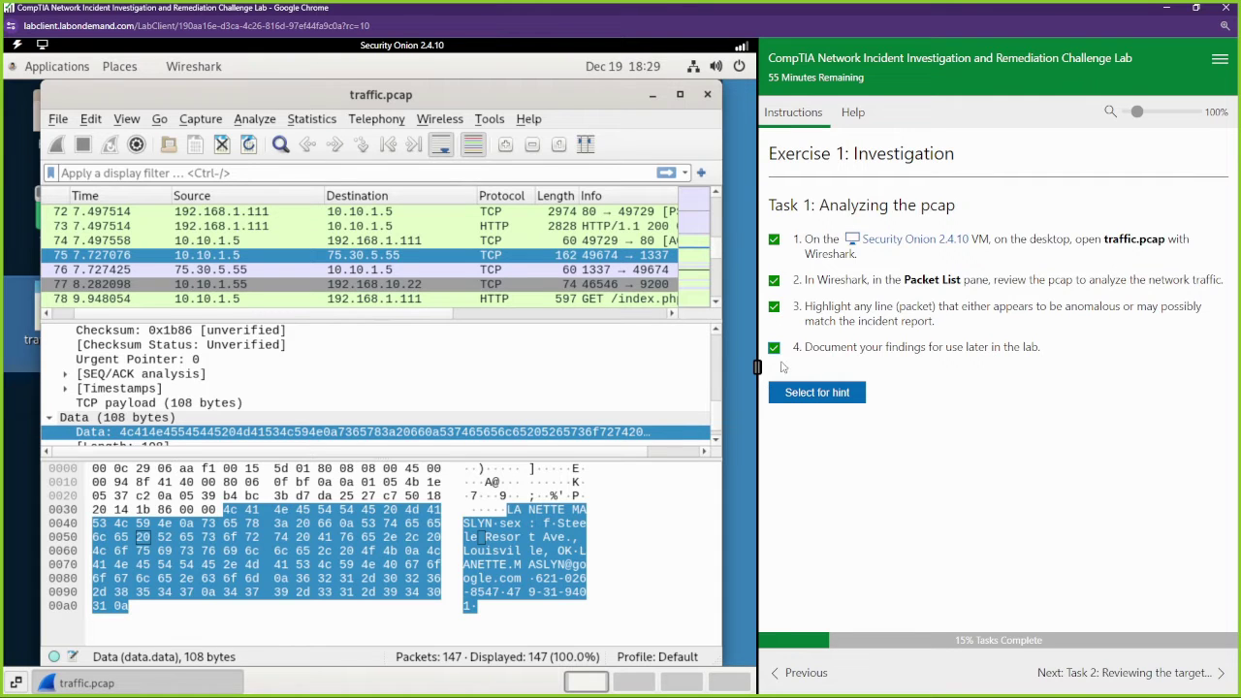
Step: Advance to Task 2, switch to the Windows Server 2019 VM and minimize Server Manager
click(1144, 671)
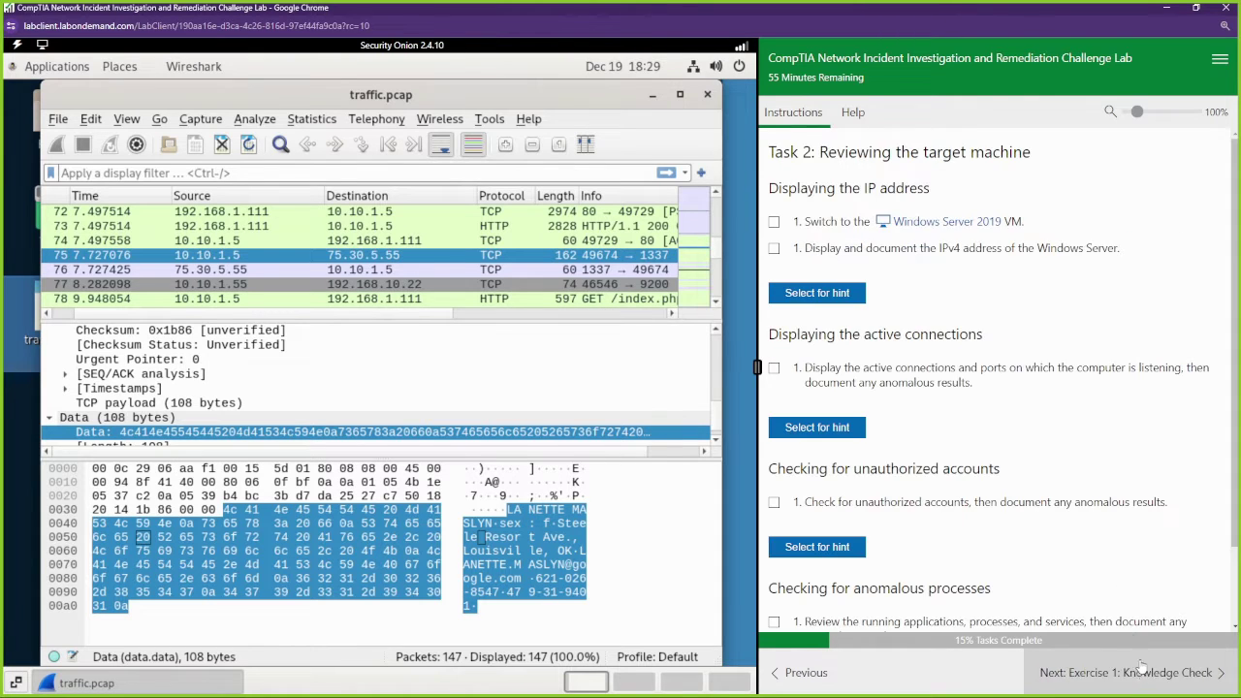
click(927, 224)
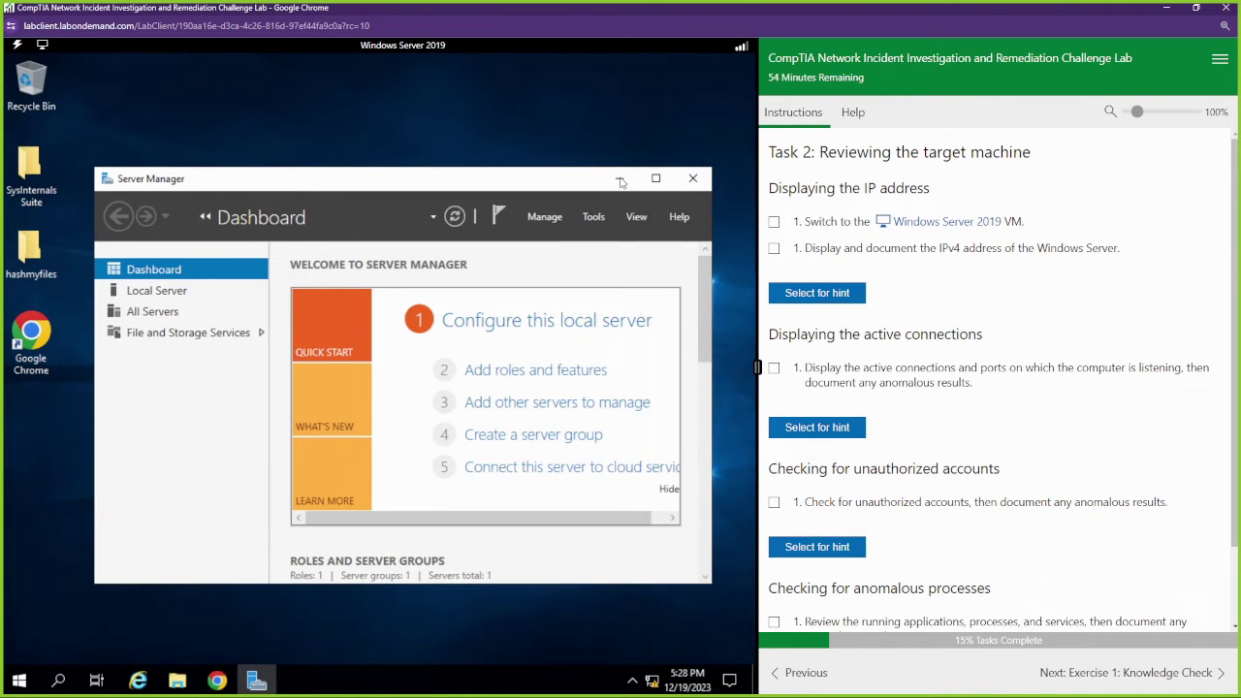
click(618, 179)
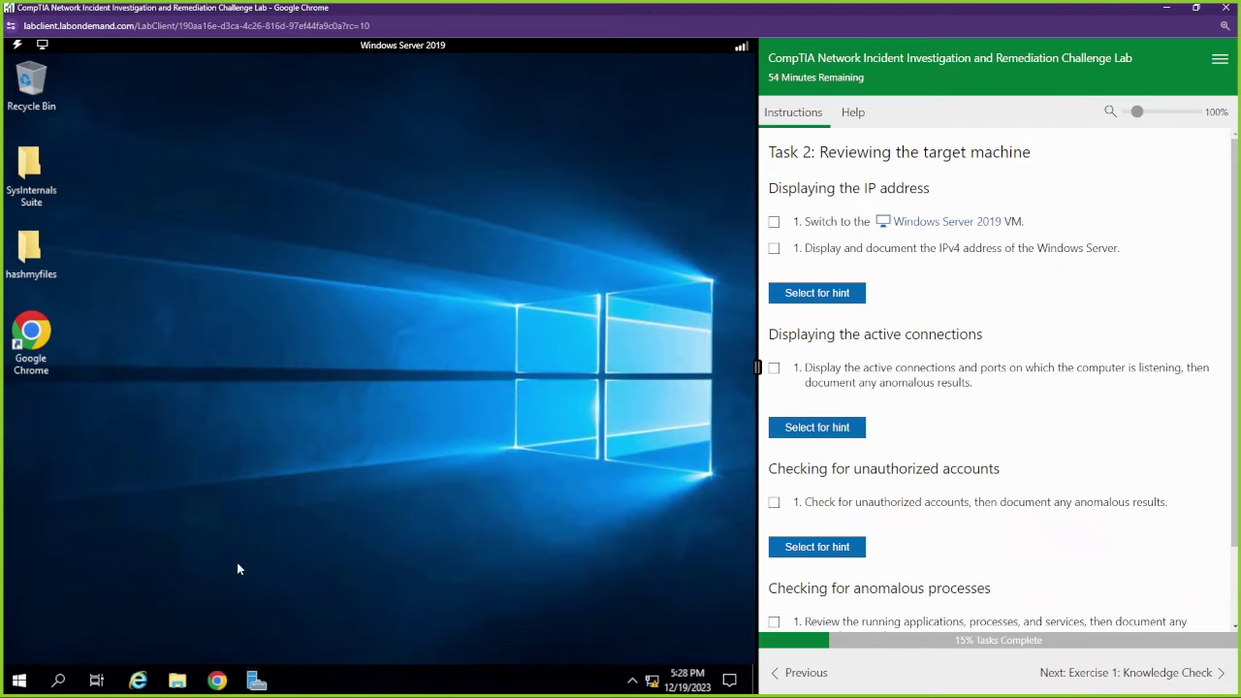
Step: Open a Command Prompt on the server and run ipconfig to display its IP configuration
click(32, 678)
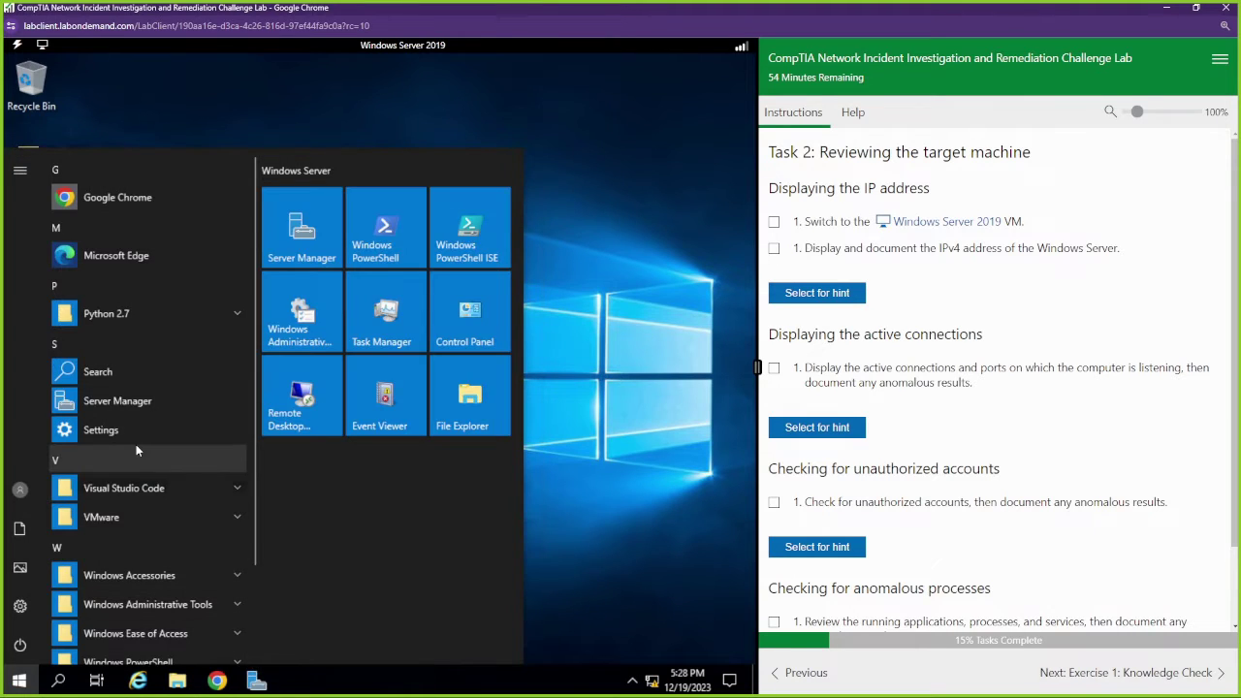
text(cmd)
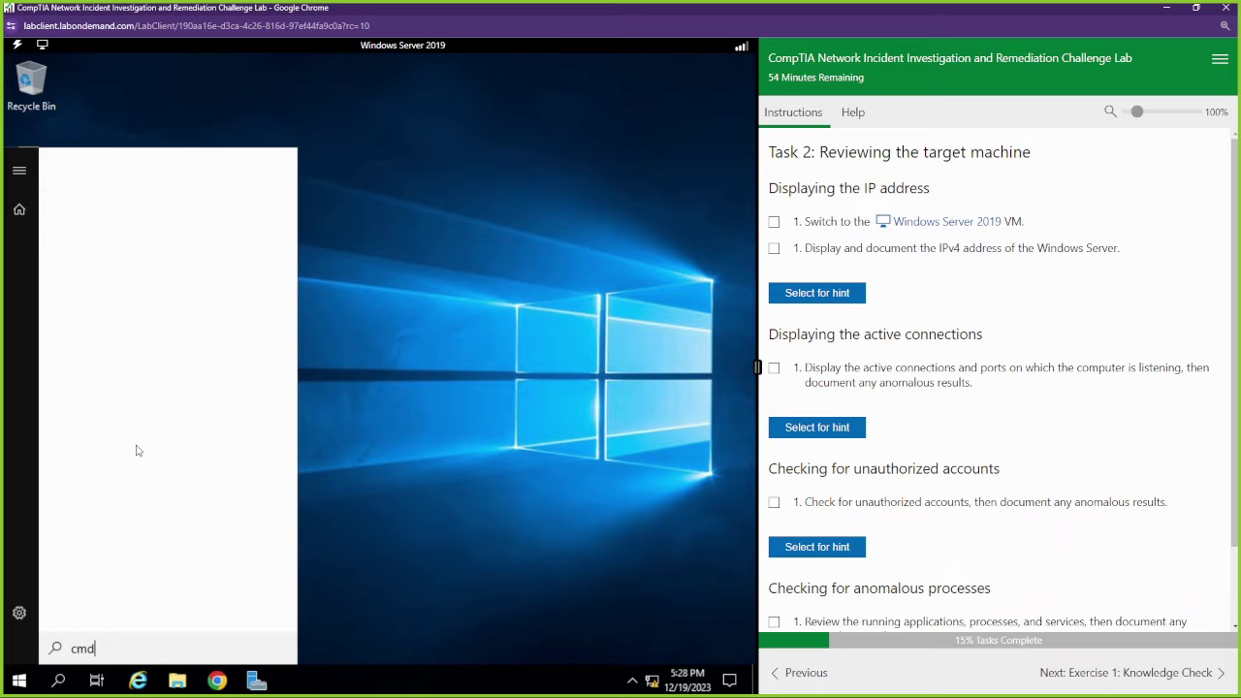
key(Return)
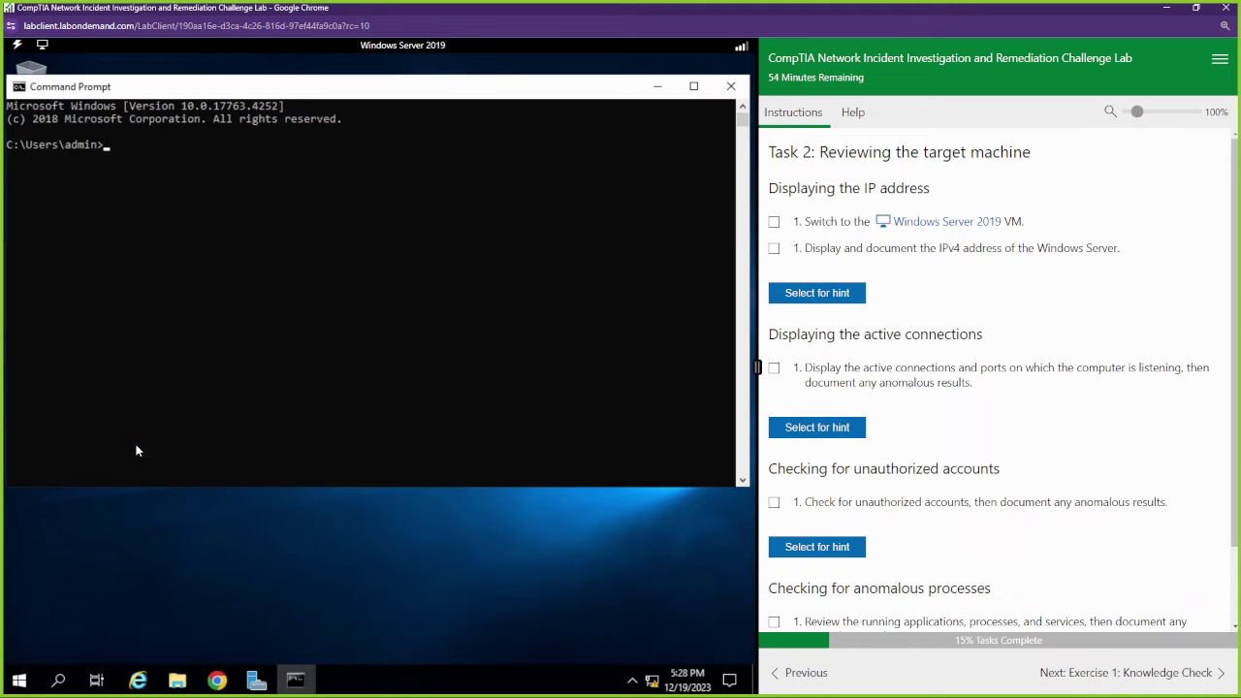
text(ipconfig)
key(Return)
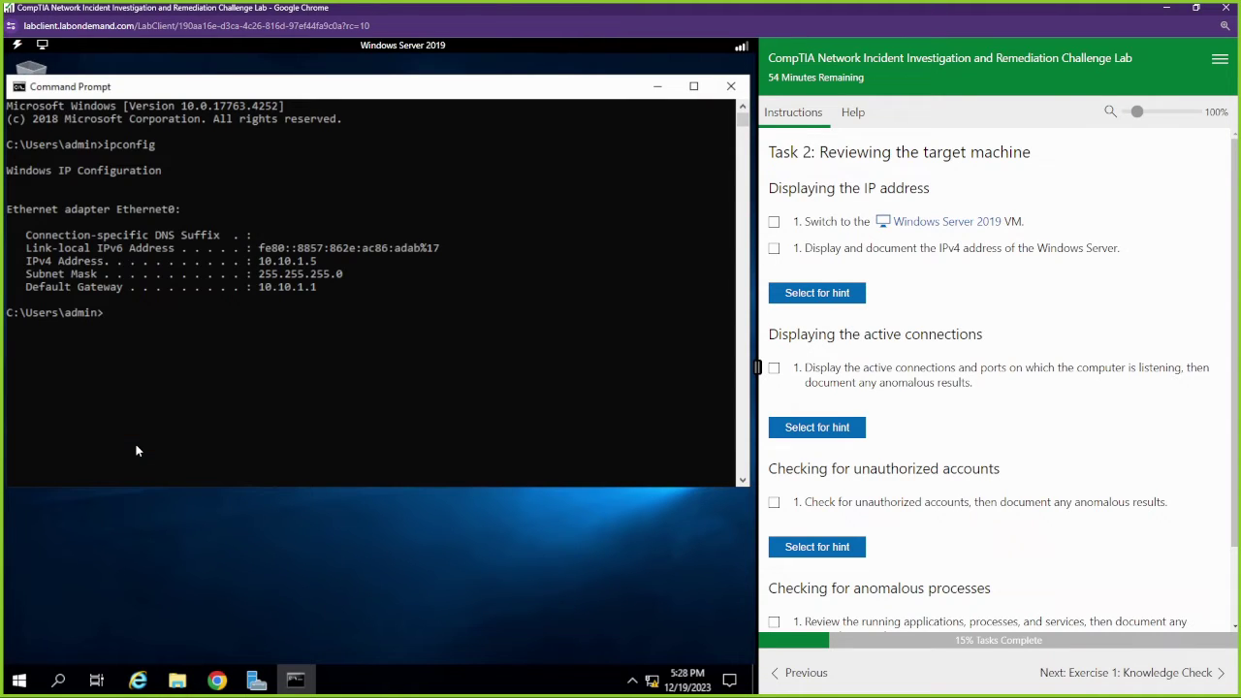
Step: Highlight the server's IPv4 address and compare it with packet 75 in the capture on the Security Onion 2.4.10 VM
drag(337, 267, 264, 262)
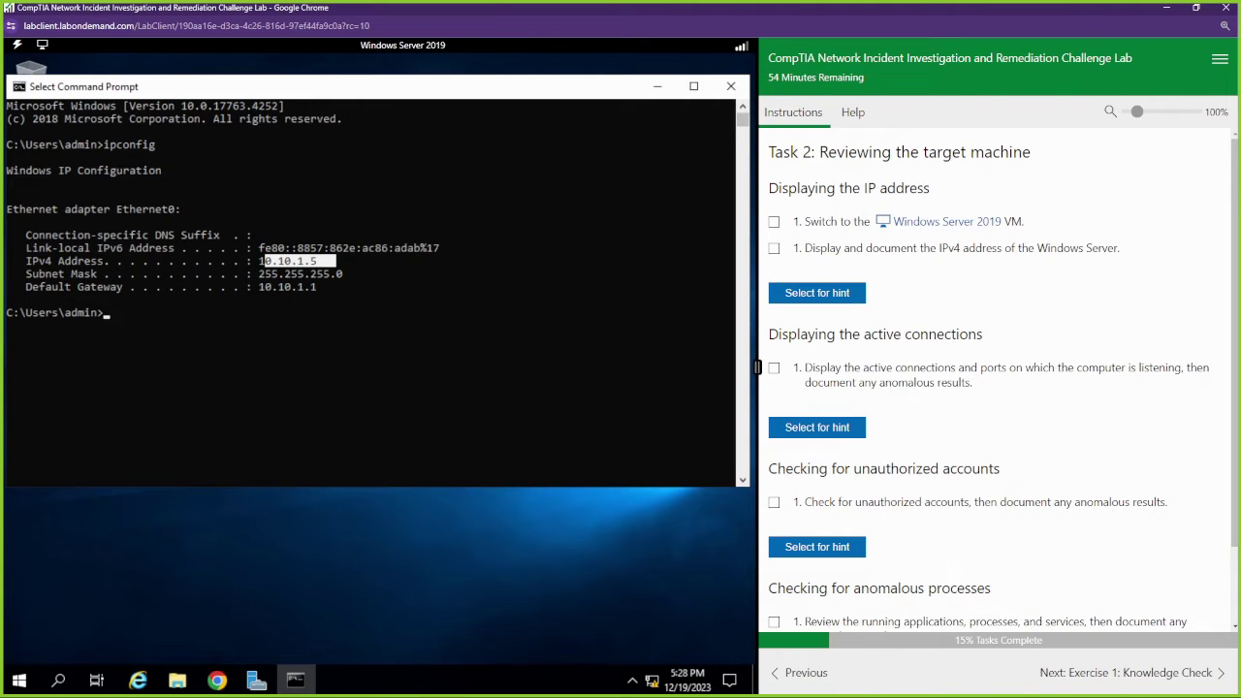
click(810, 674)
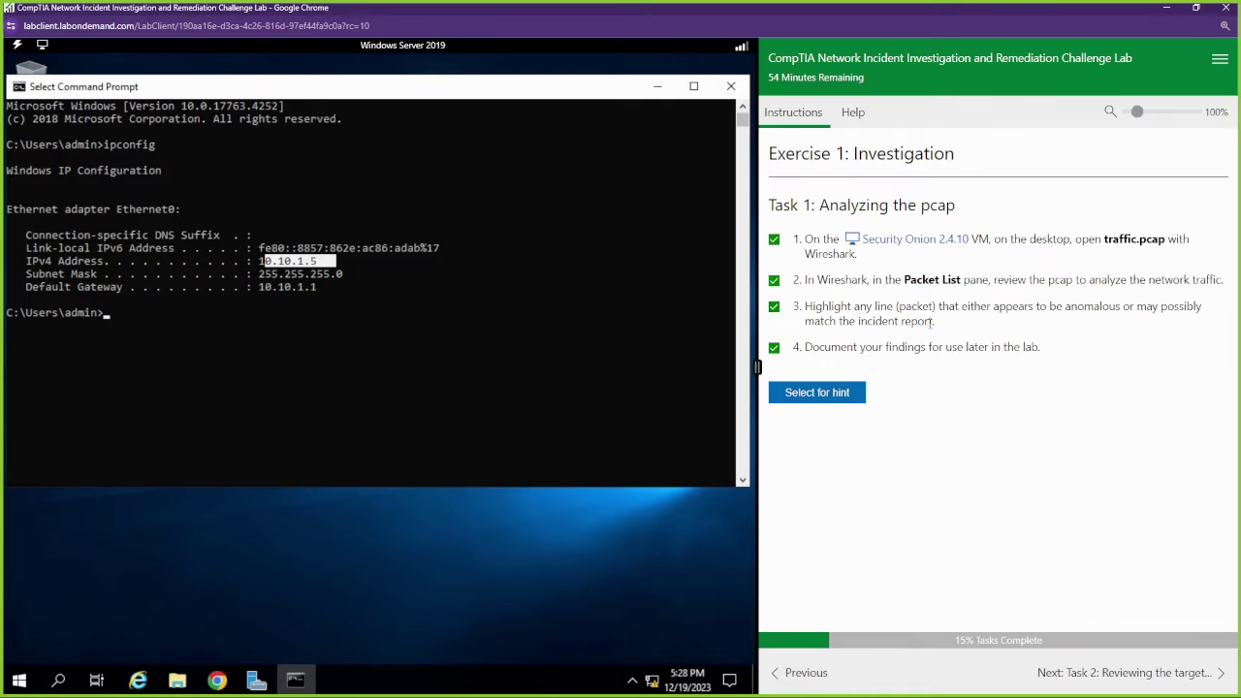
click(895, 240)
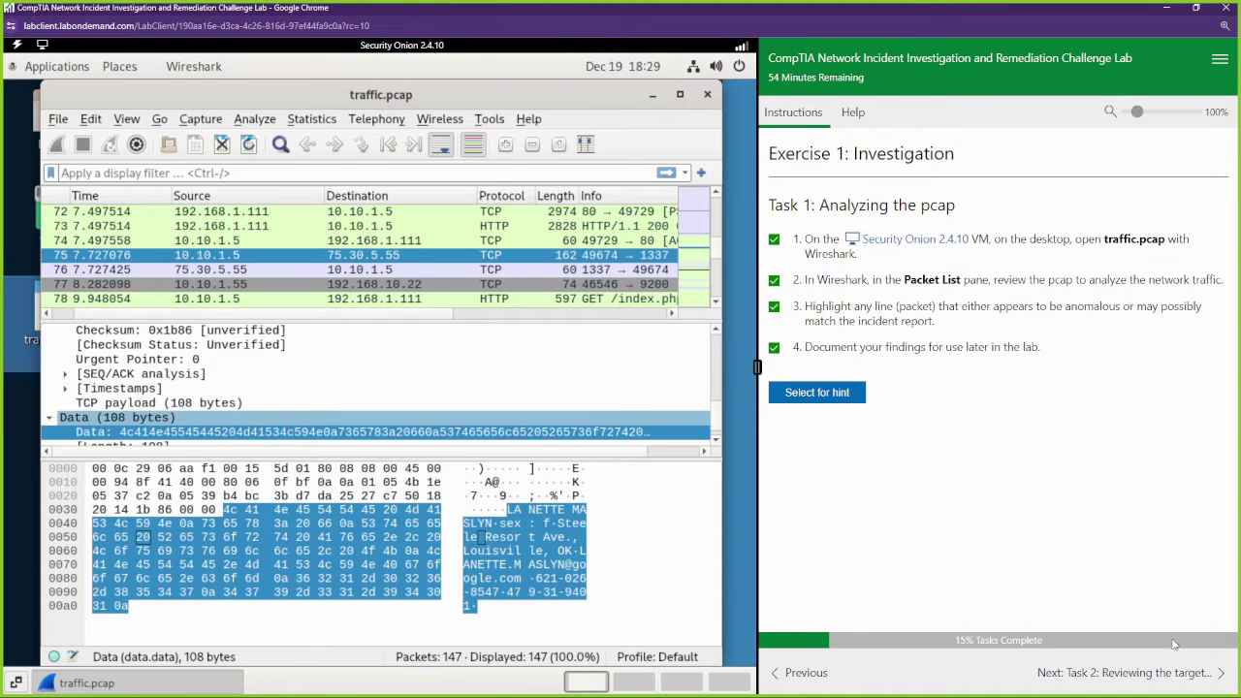
Step: Return to Task 2 and the Windows Server 2019 VM, and mark both IP address instructions as complete
click(1196, 676)
click(931, 224)
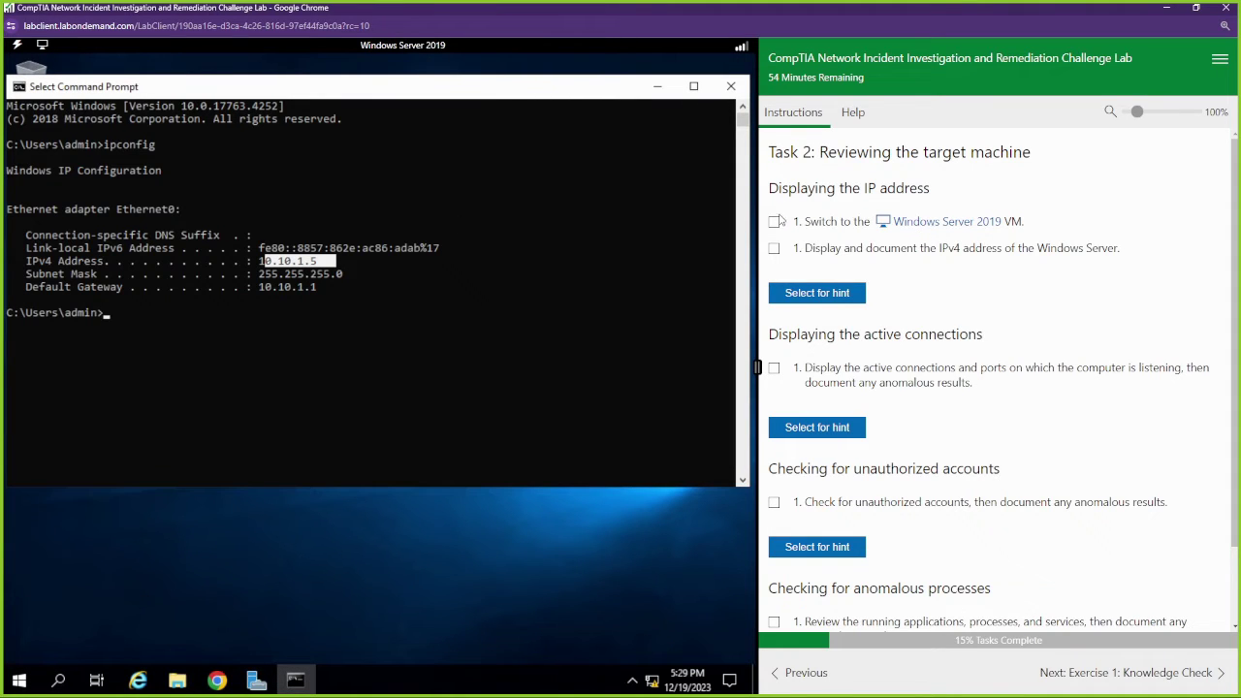
click(775, 223)
click(773, 248)
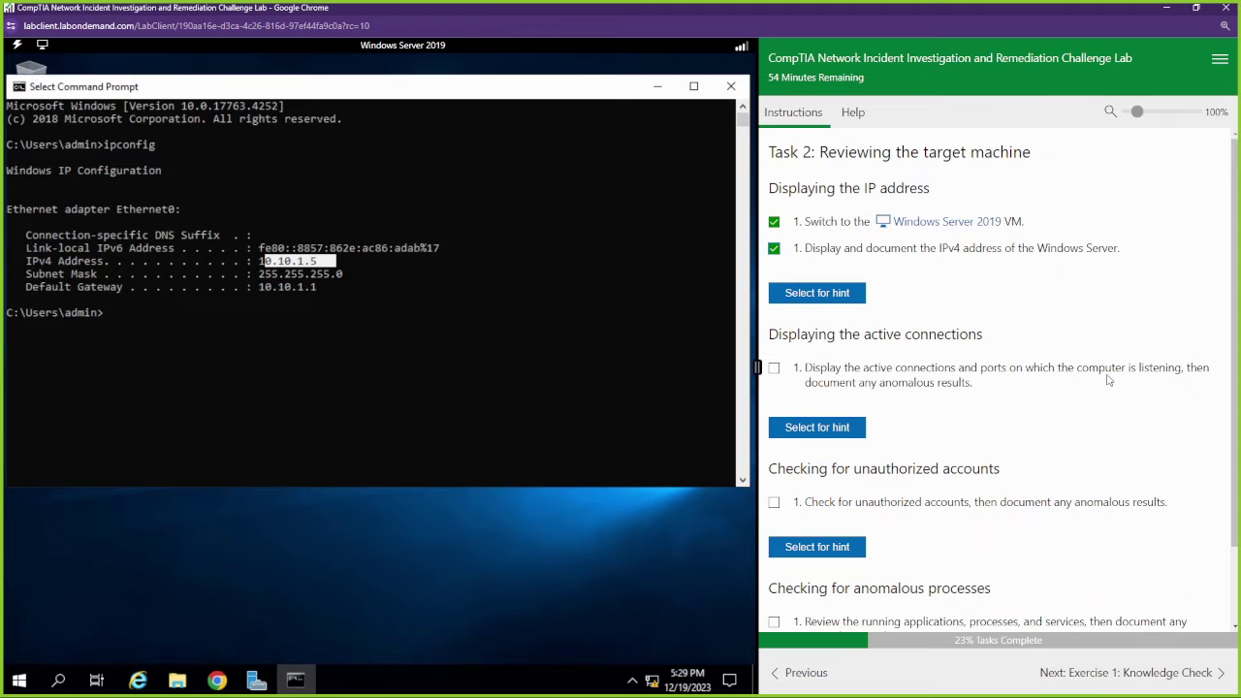
Step: Clear the text selection in the Command Prompt and run netstat to list the active connections
drag(463, 363, 463, 355)
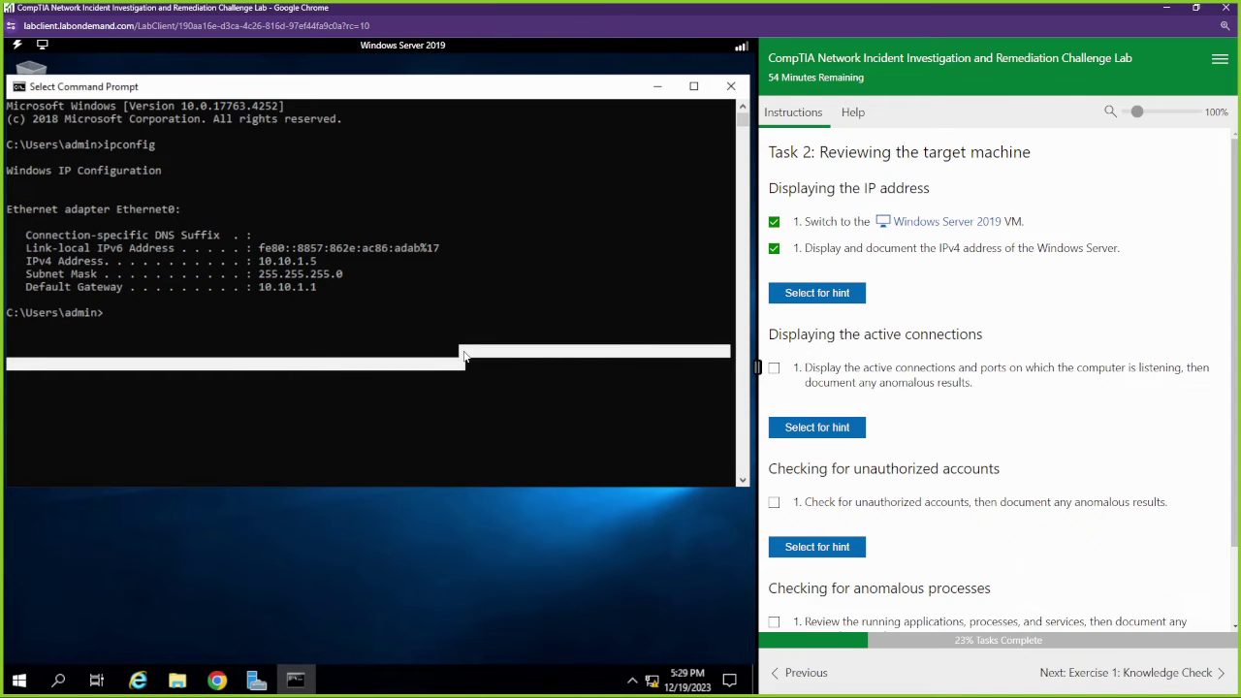
text(nettstat)
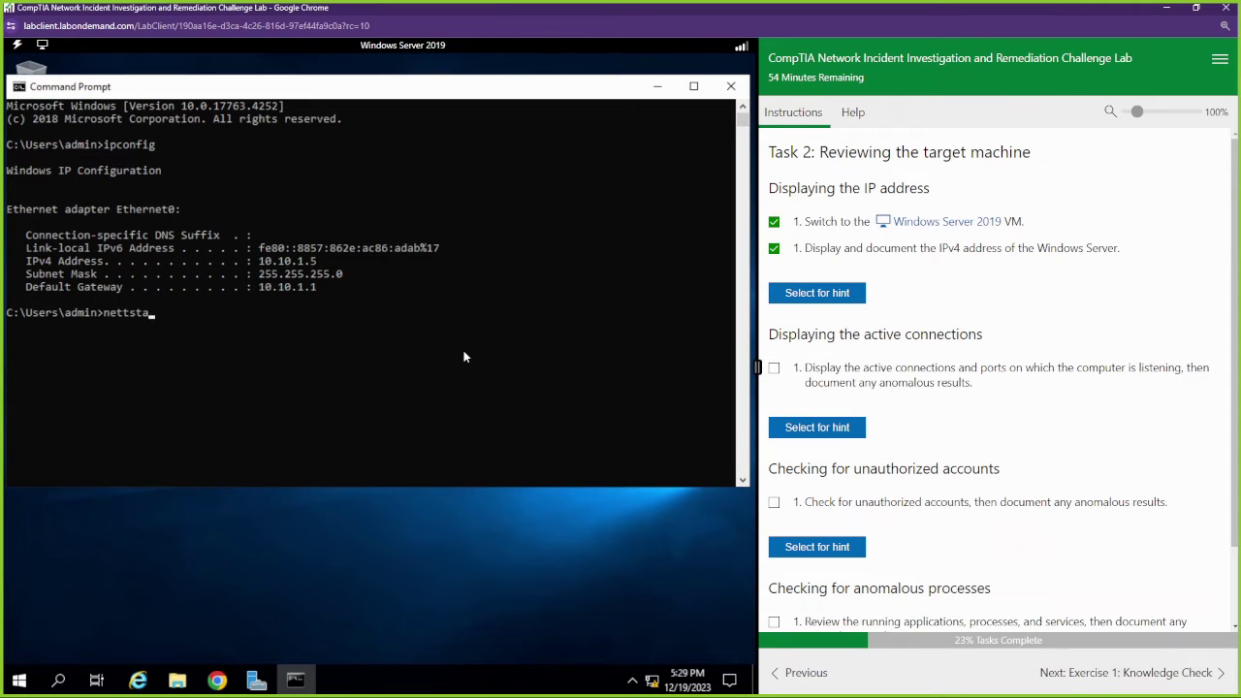
key(BackSpace)
key(BackSpace)
key(BackSpace)
key(BackSpace)
text(stat)
key(Return)
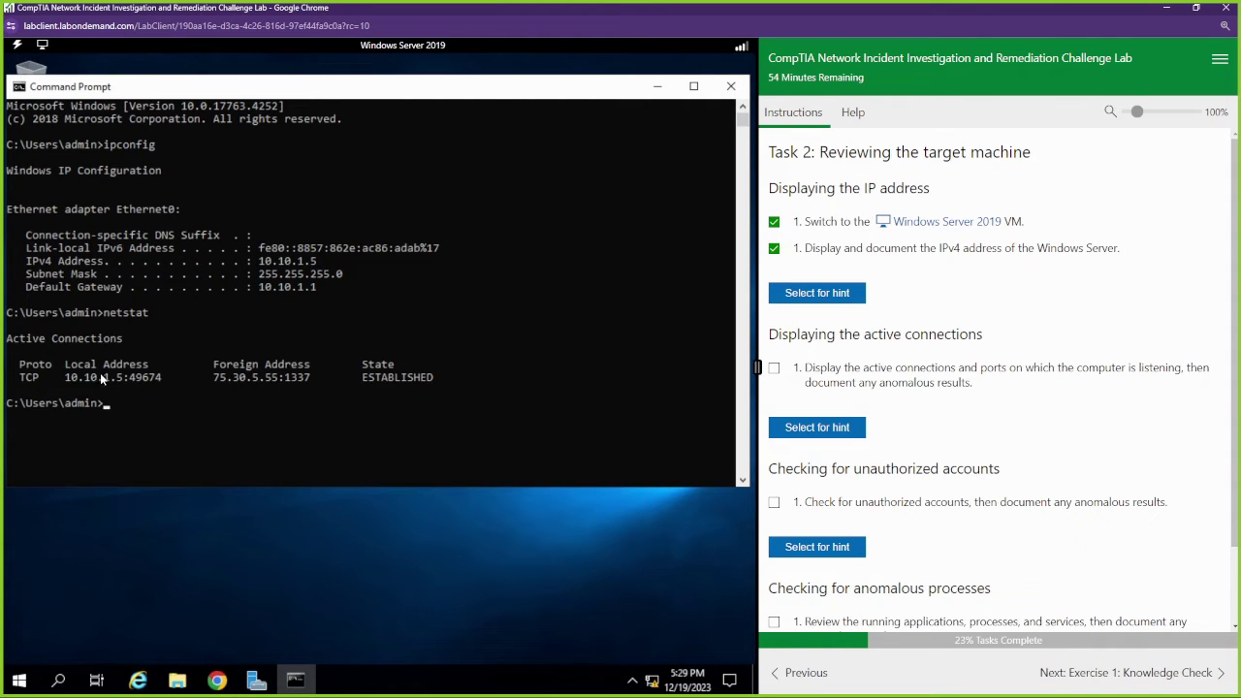
Step: Examine the connection's foreign address and highlight its port, and mark the active connections instruction as complete
drag(100, 372, 292, 384)
click(281, 377)
click(247, 380)
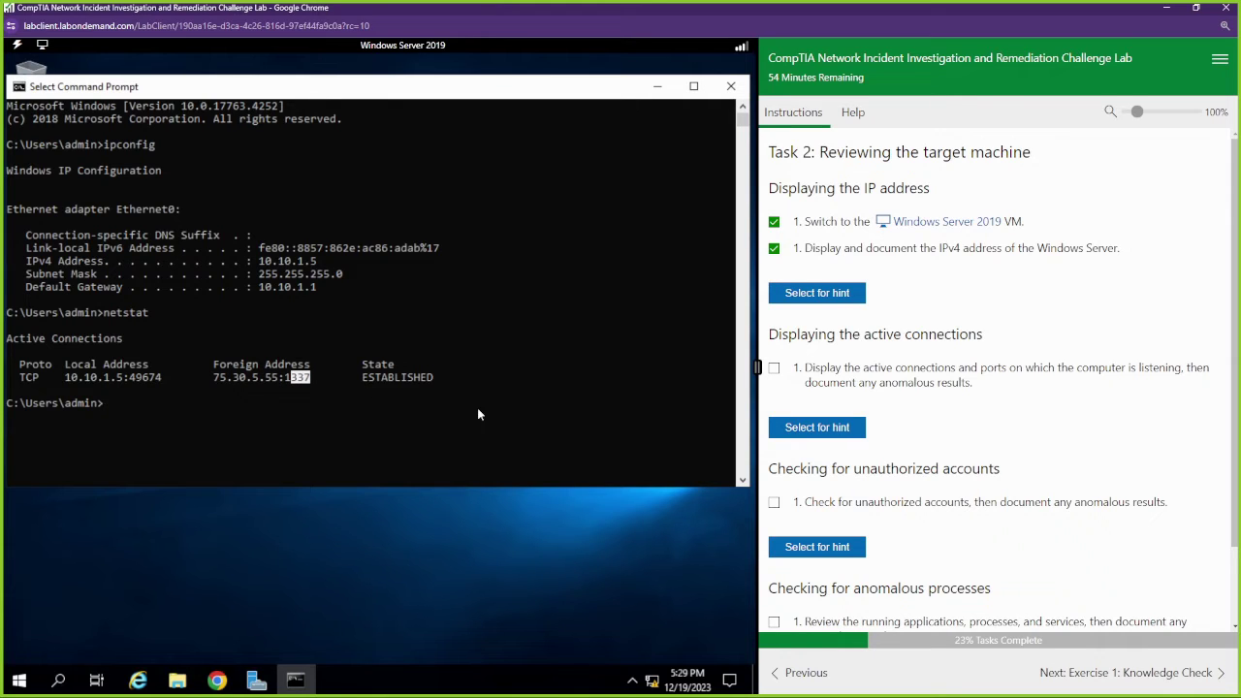
click(773, 368)
Step: Run net user in the Command Prompt to list the server's user accounts for the unauthorized accounts check
scroll(923, 434, down, 1)
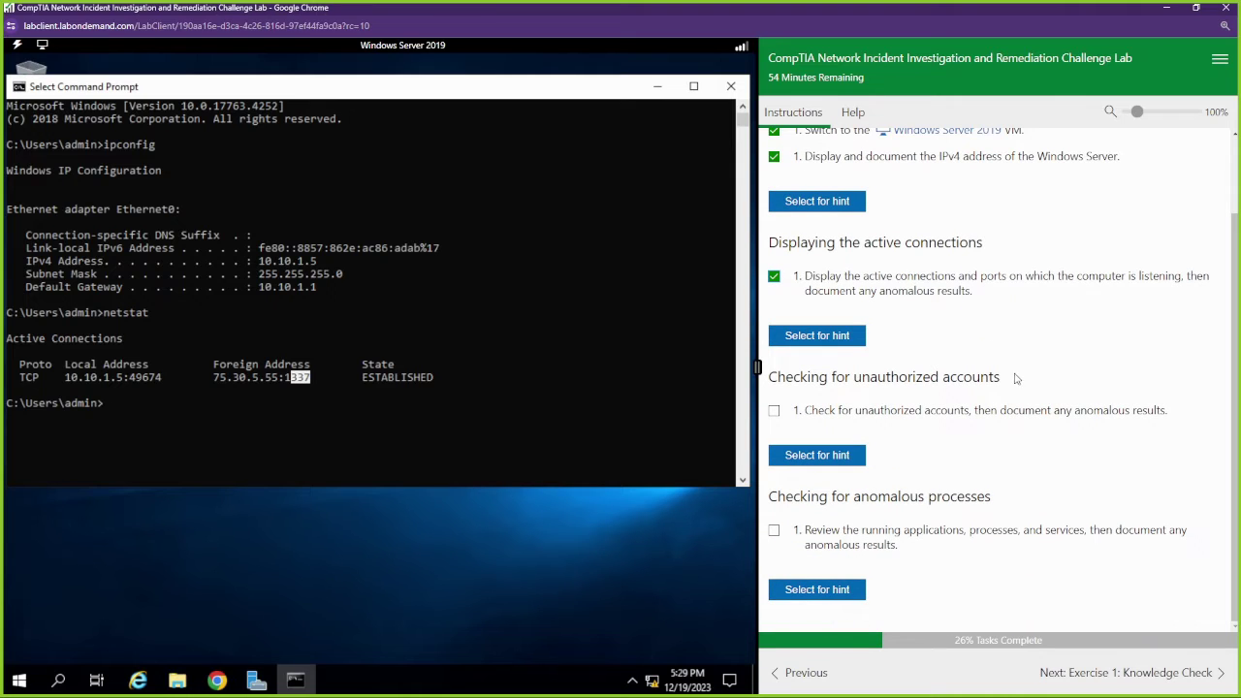
right_click(460, 415)
text(net users)
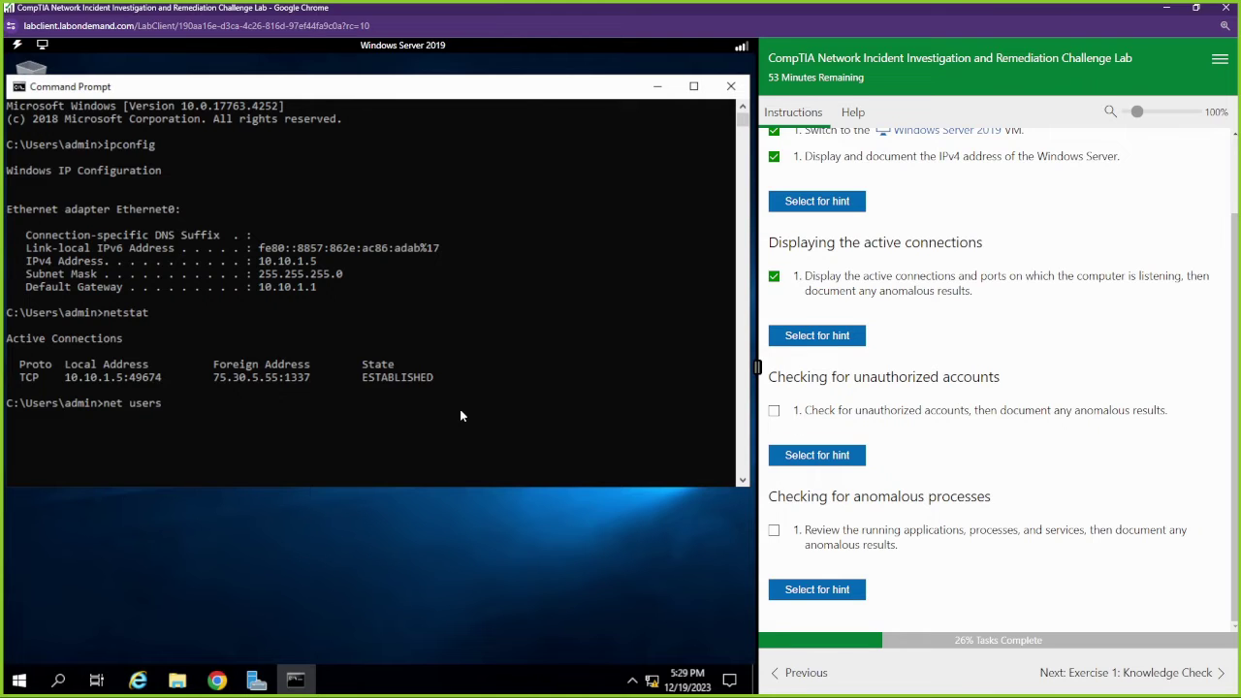
key(BackSpace)
key(Return)
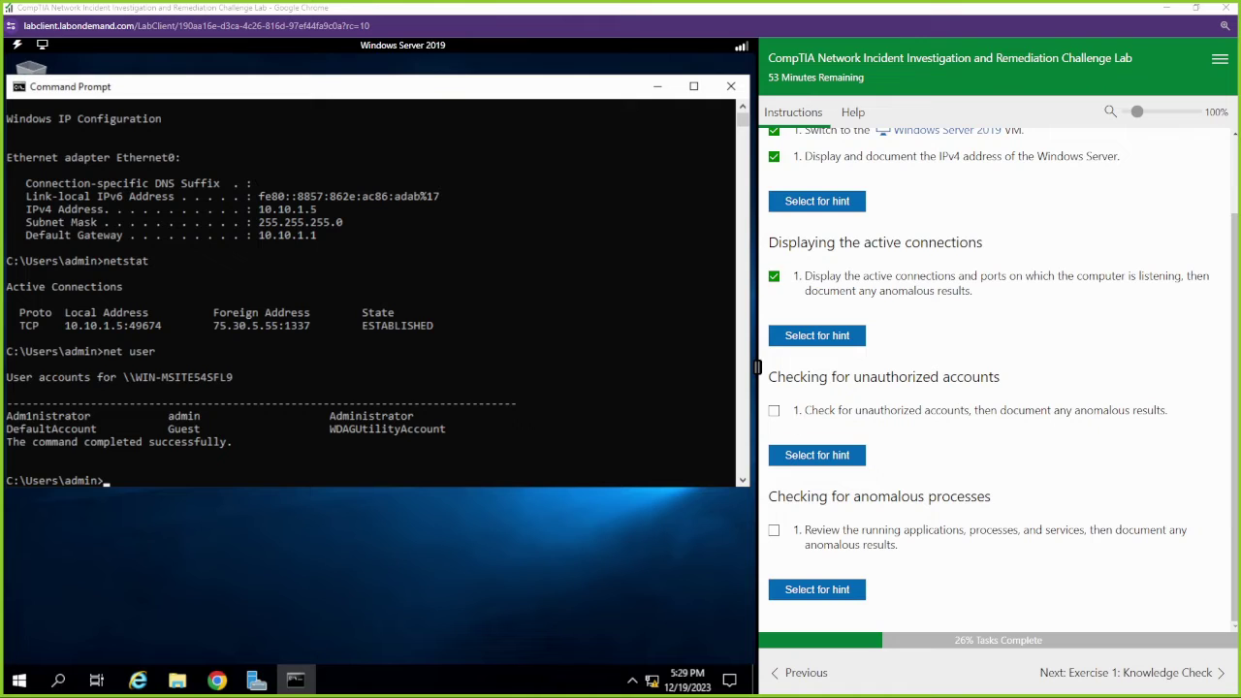
Step: Highlight the misspelled administrator account in the net user output and mark the unauthorized accounts instruction as complete
click(82, 408)
click(29, 417)
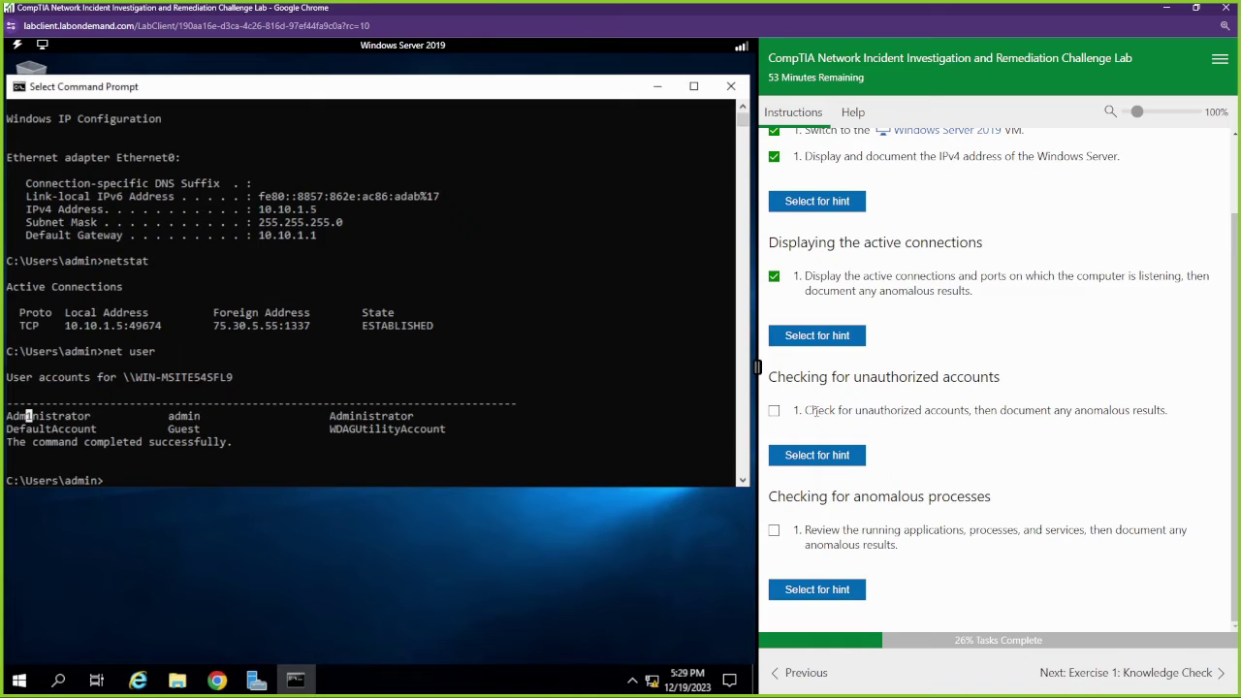
click(773, 411)
Step: Clear the Command Prompt screen and run tasklist /SVC to list the running processes with their services
click(391, 338)
key(Escape)
text(cls)
key(Return)
text(t)
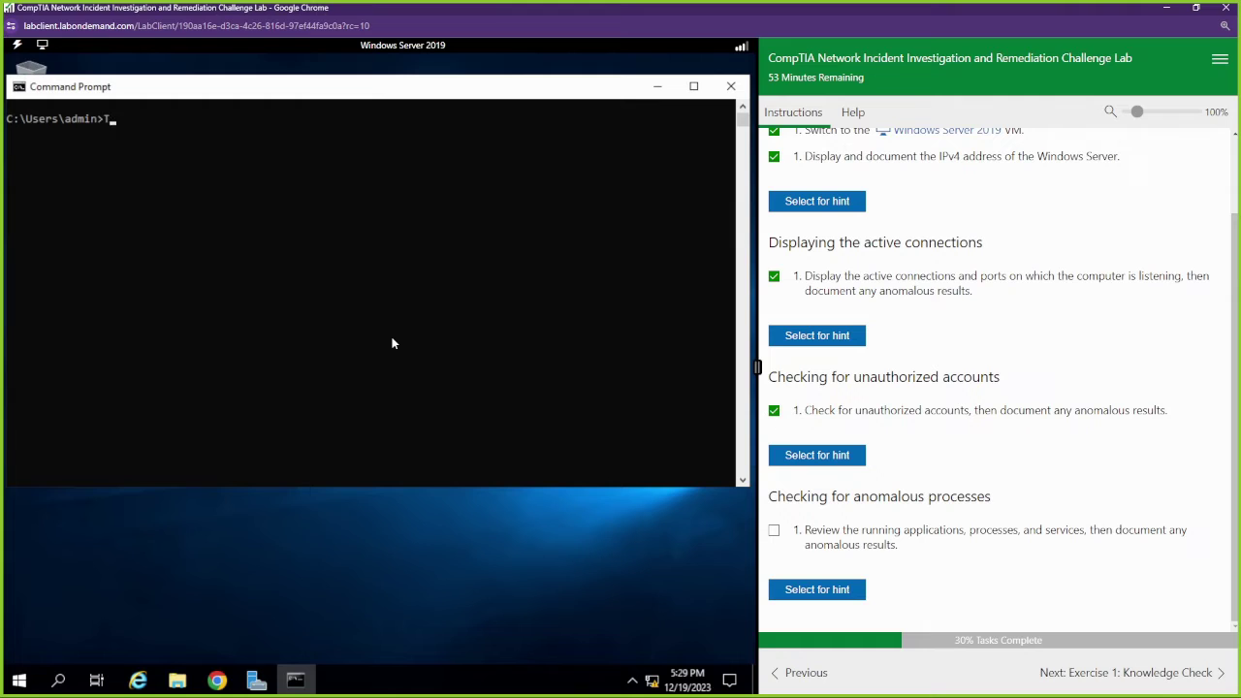
text(asklist /SVC)
key(Return)
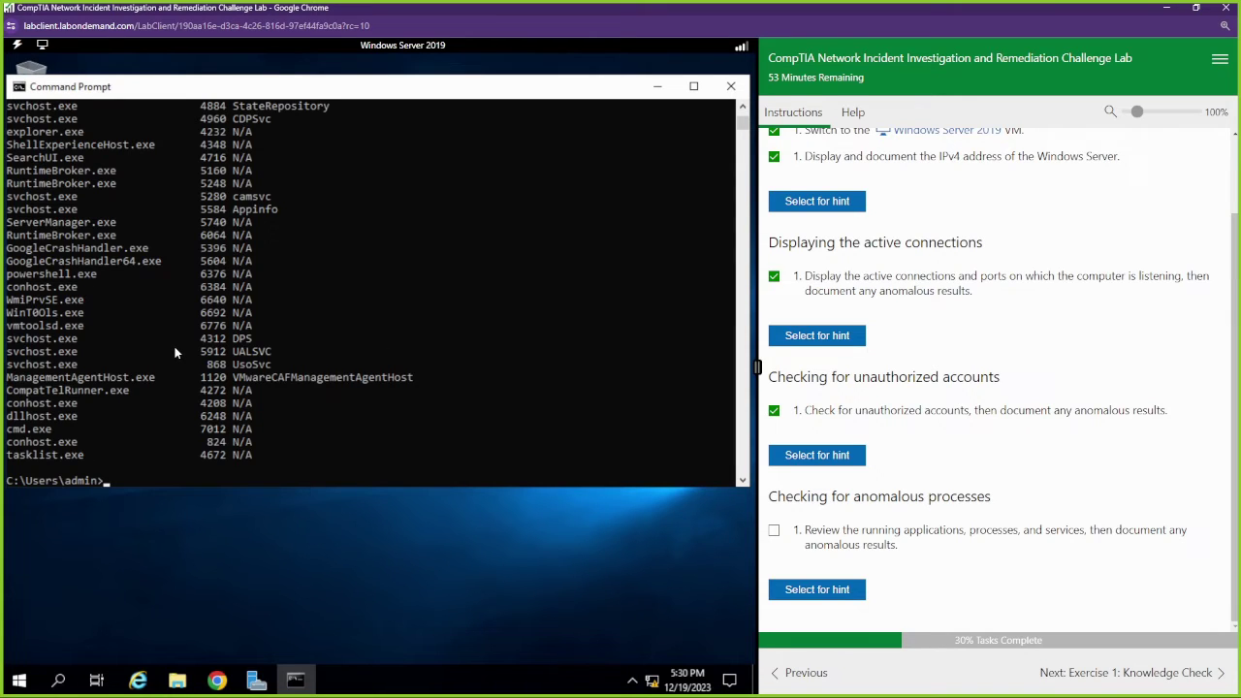
Step: Examine the tasklist output for anomalous processes, highlighting the WinT0Ols.exe entry
drag(78, 312, 8, 315)
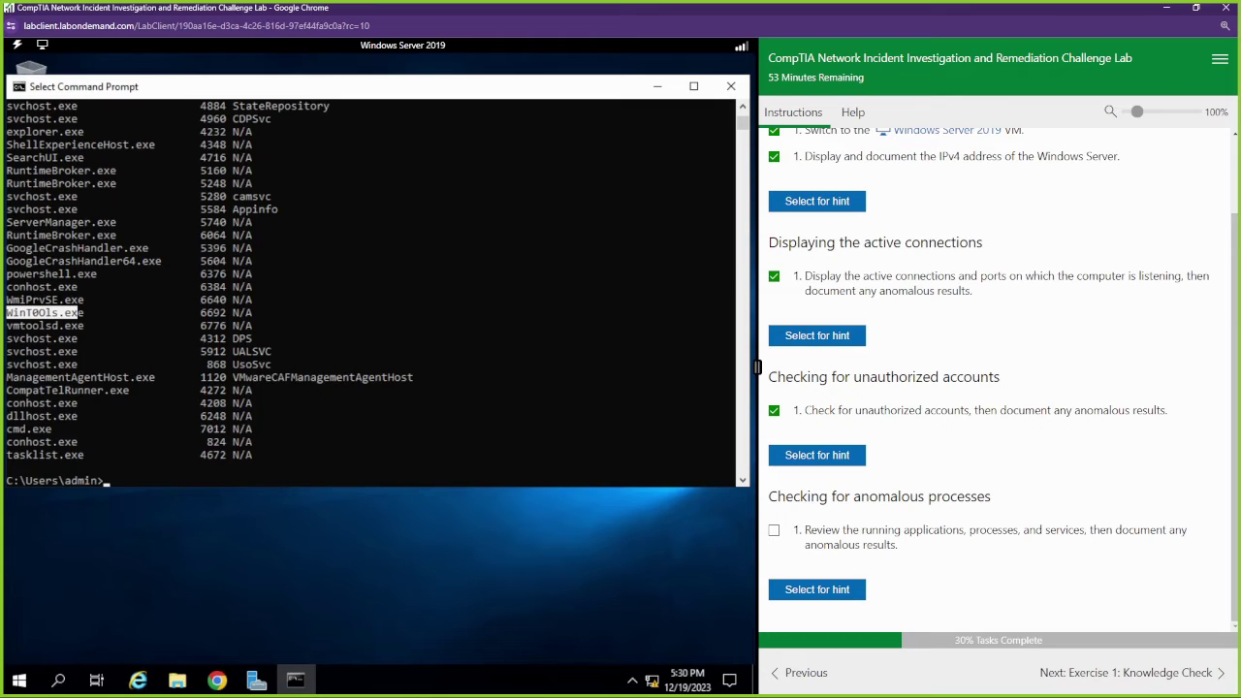
click(77, 313)
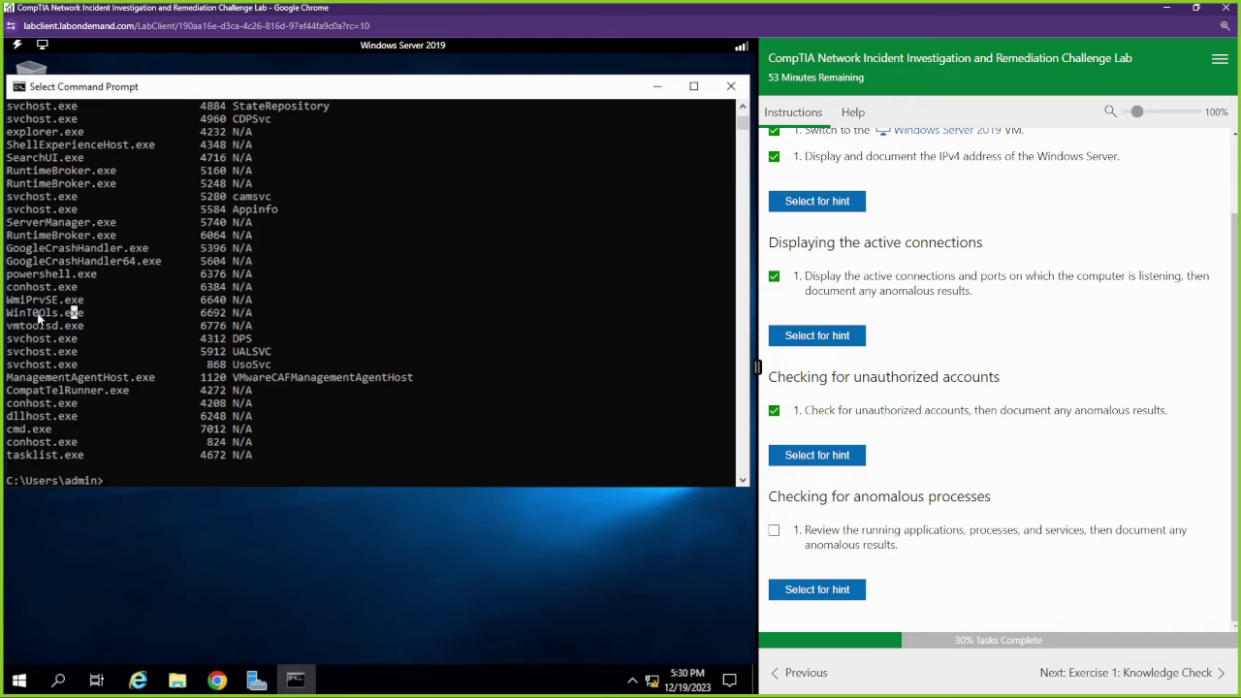
drag(35, 315, 42, 315)
scroll(88, 324, up, 4)
scroll(88, 325, up, 4)
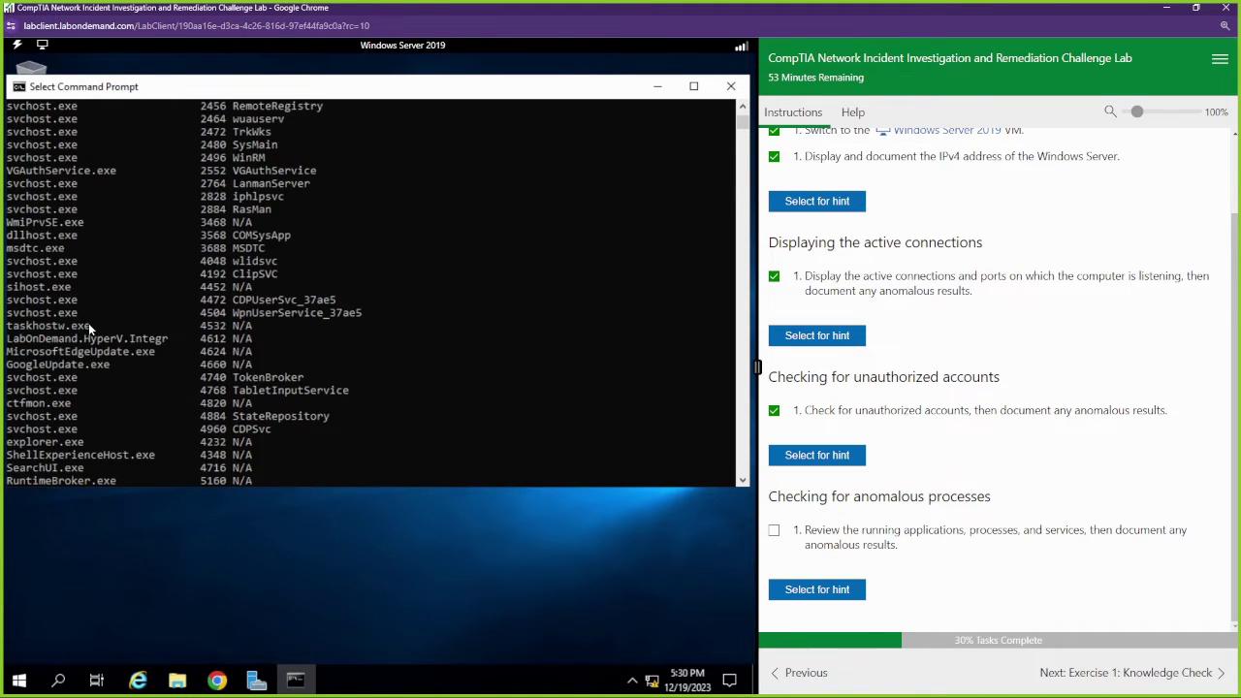
scroll(89, 326, up, 15)
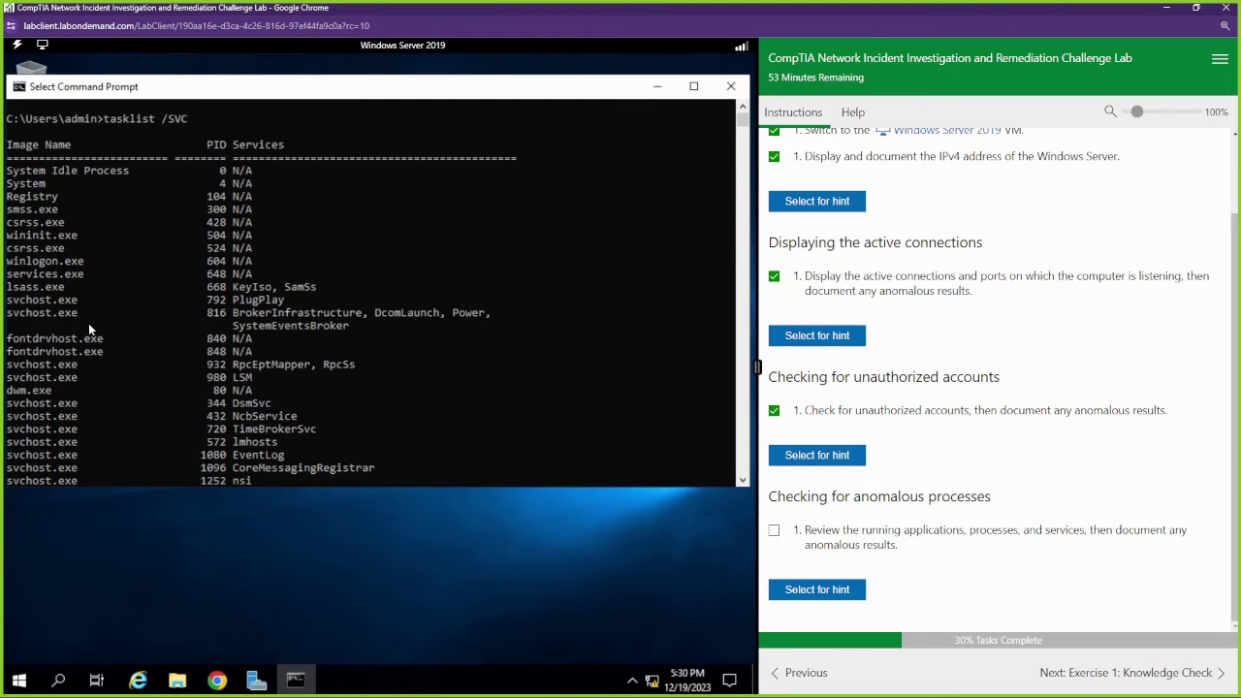
scroll(88, 327, down, 20)
scroll(763, 147, up, 1)
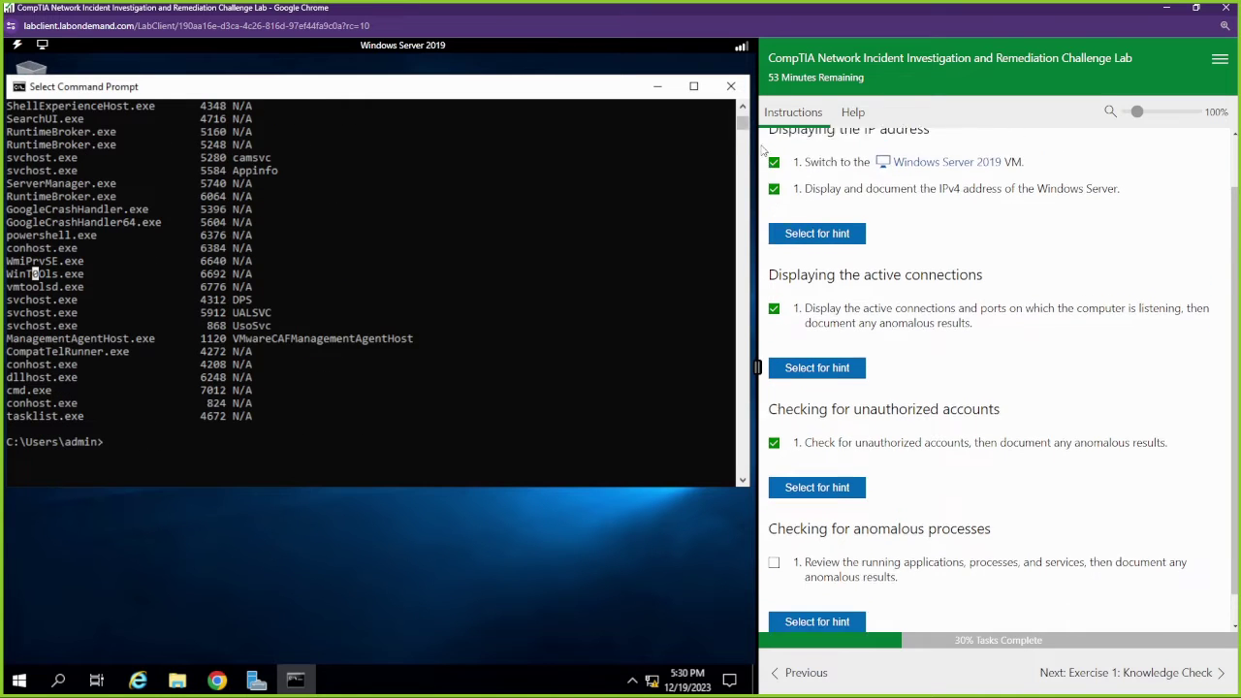
Step: Find procexp64 in the desktop's SysInternals Suite folder by searching for proc, launch it and accept the license agreement
click(657, 86)
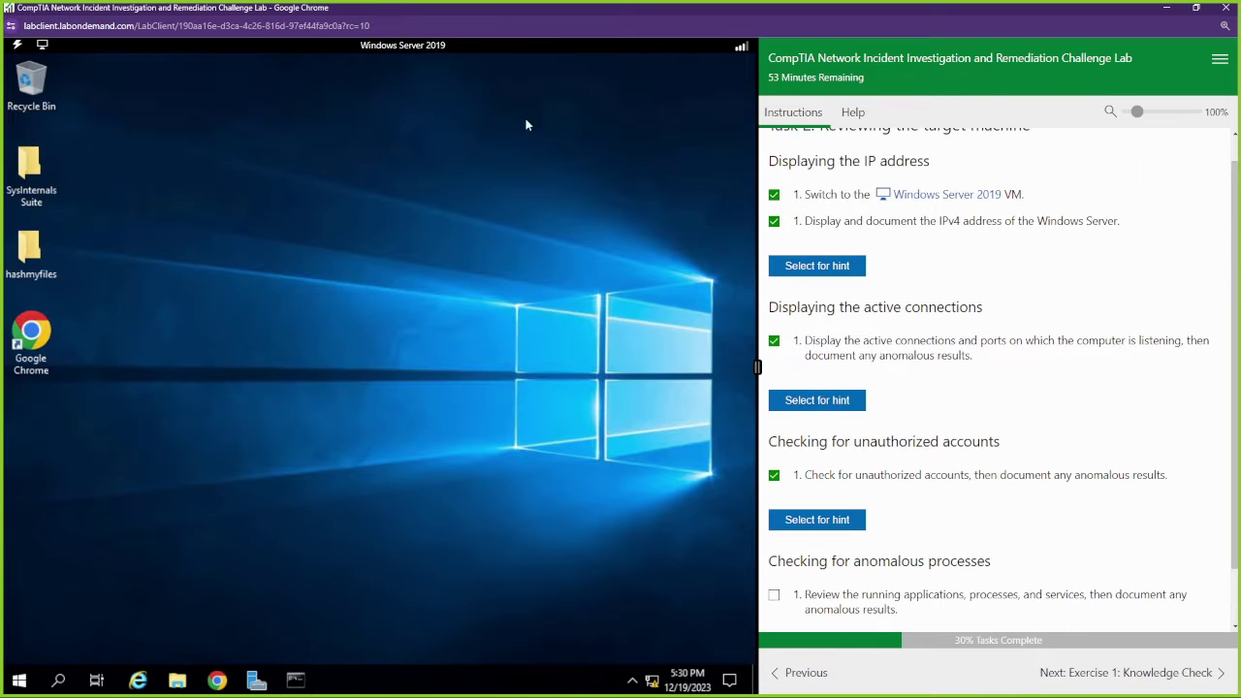
double_click(31, 180)
click(577, 182)
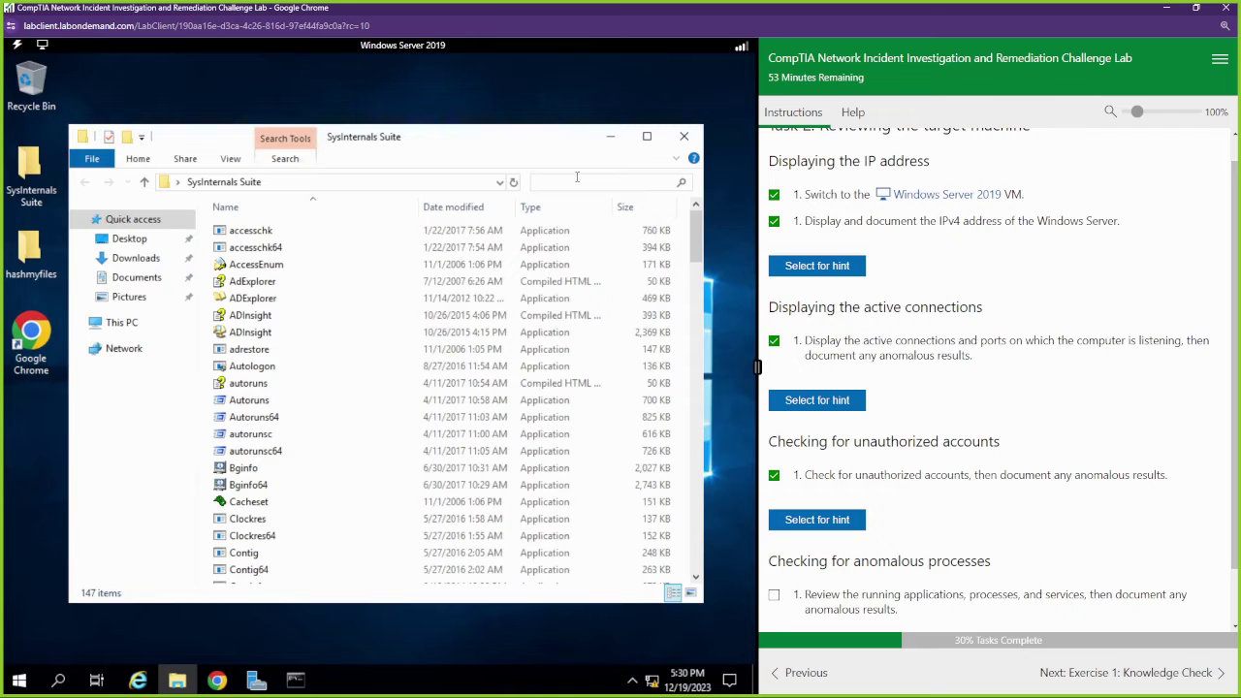
text(prox)
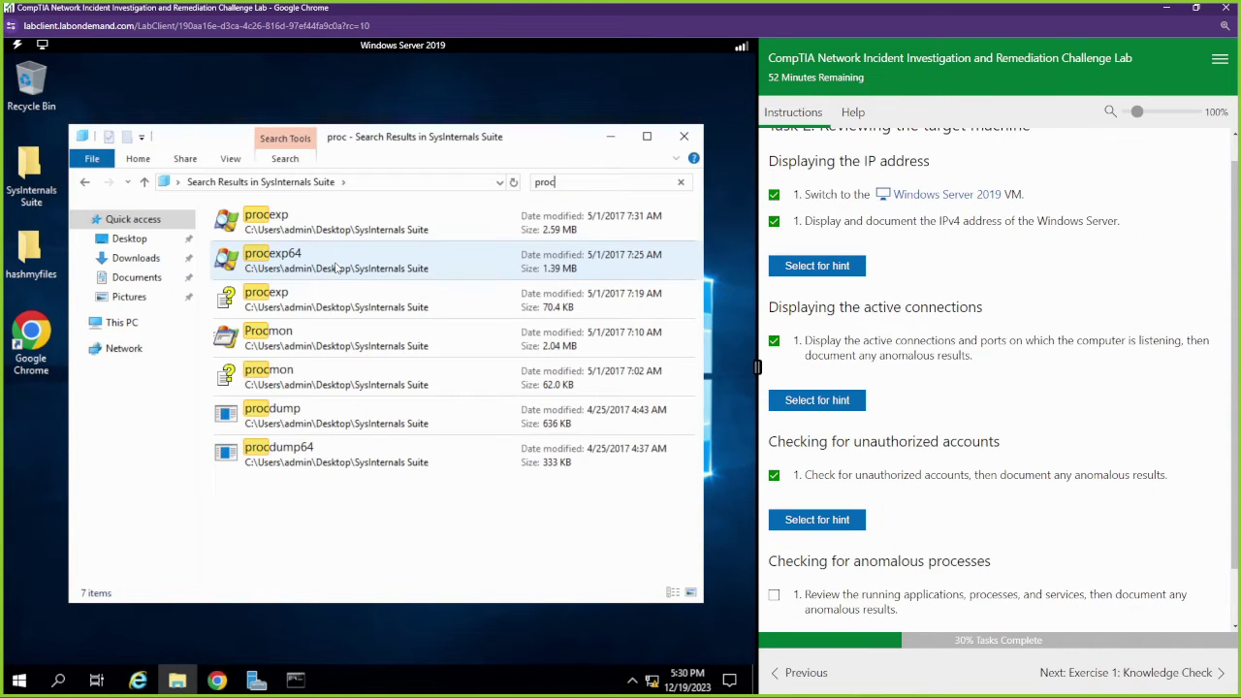
double_click(336, 266)
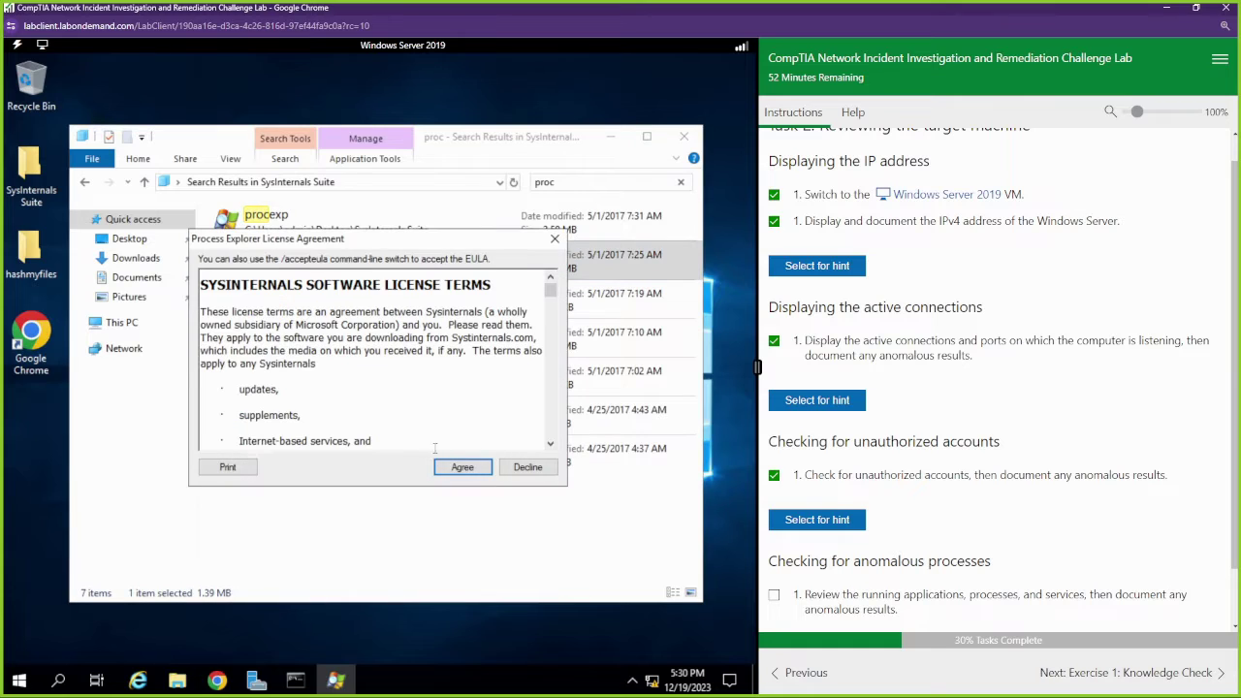
click(455, 469)
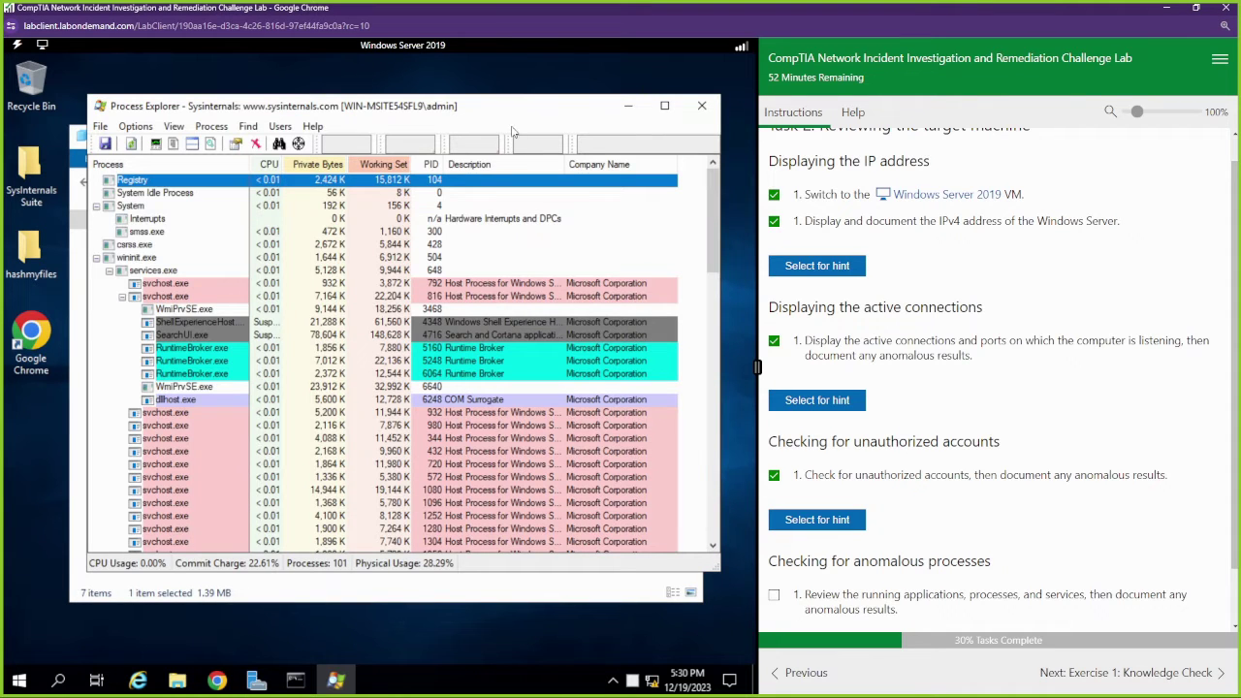
Step: Examine the command line of WinT0Ols.exe in Process Explorer and mark the anomalous processes instruction as complete
drag(506, 116, 501, 366)
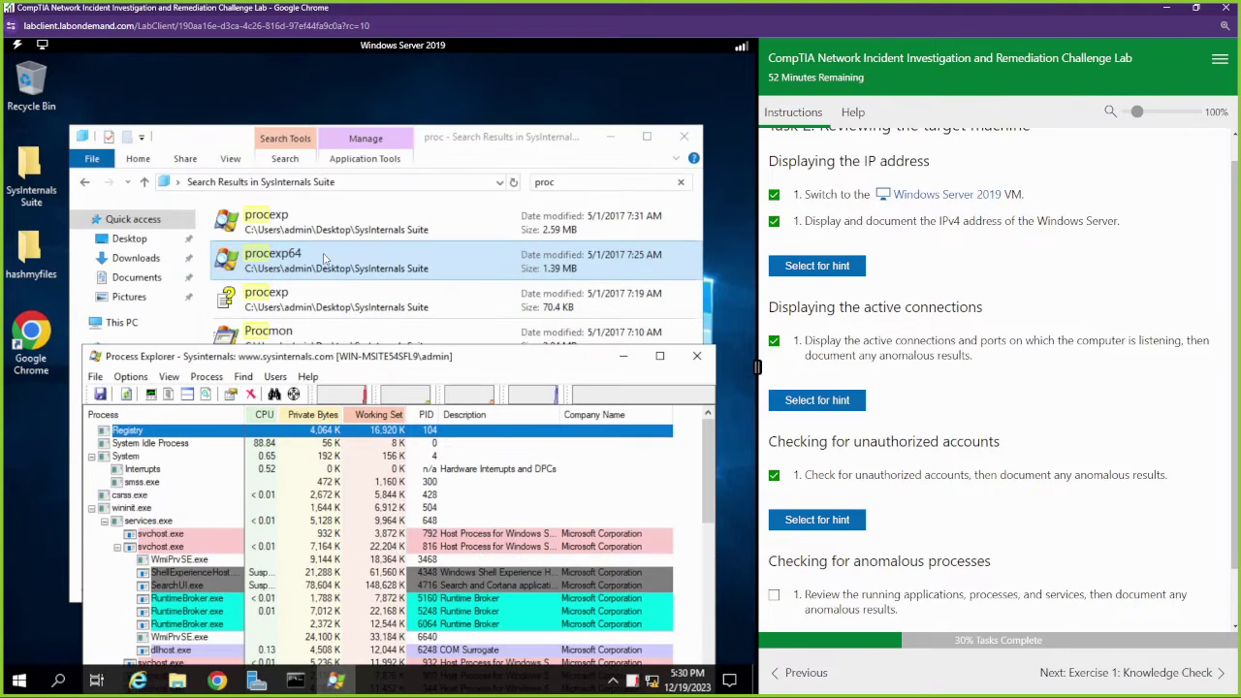
click(609, 137)
drag(542, 356, 513, 138)
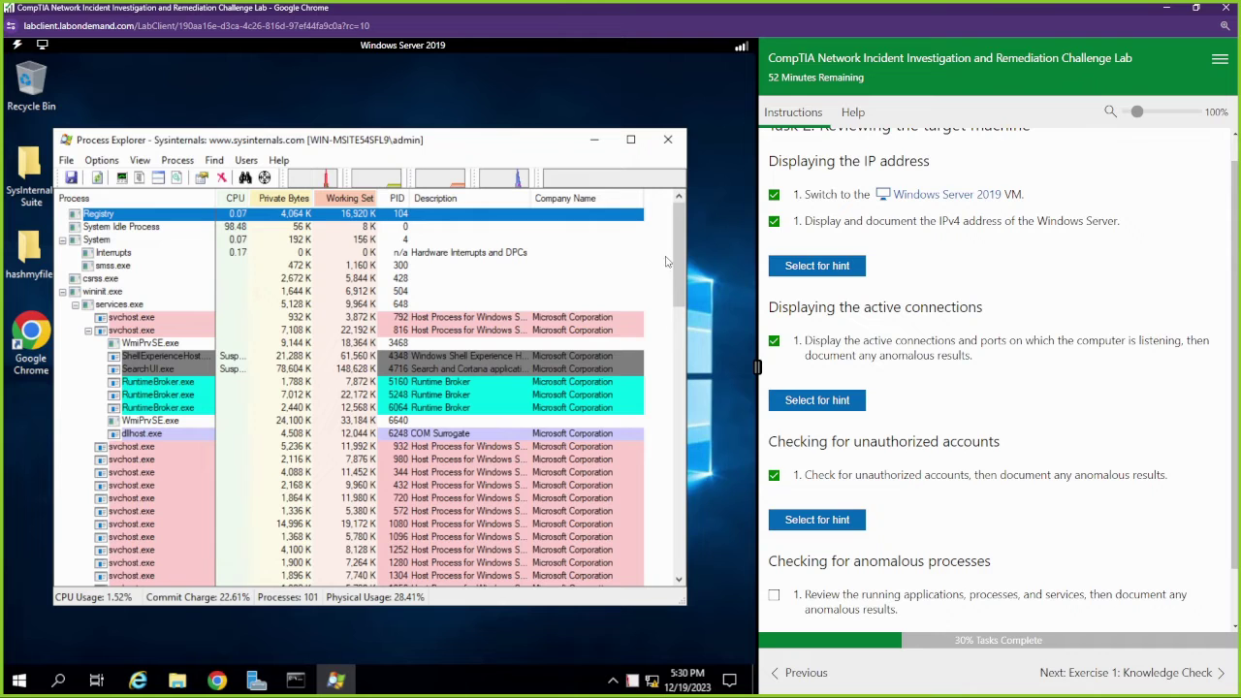
drag(680, 263, 696, 515)
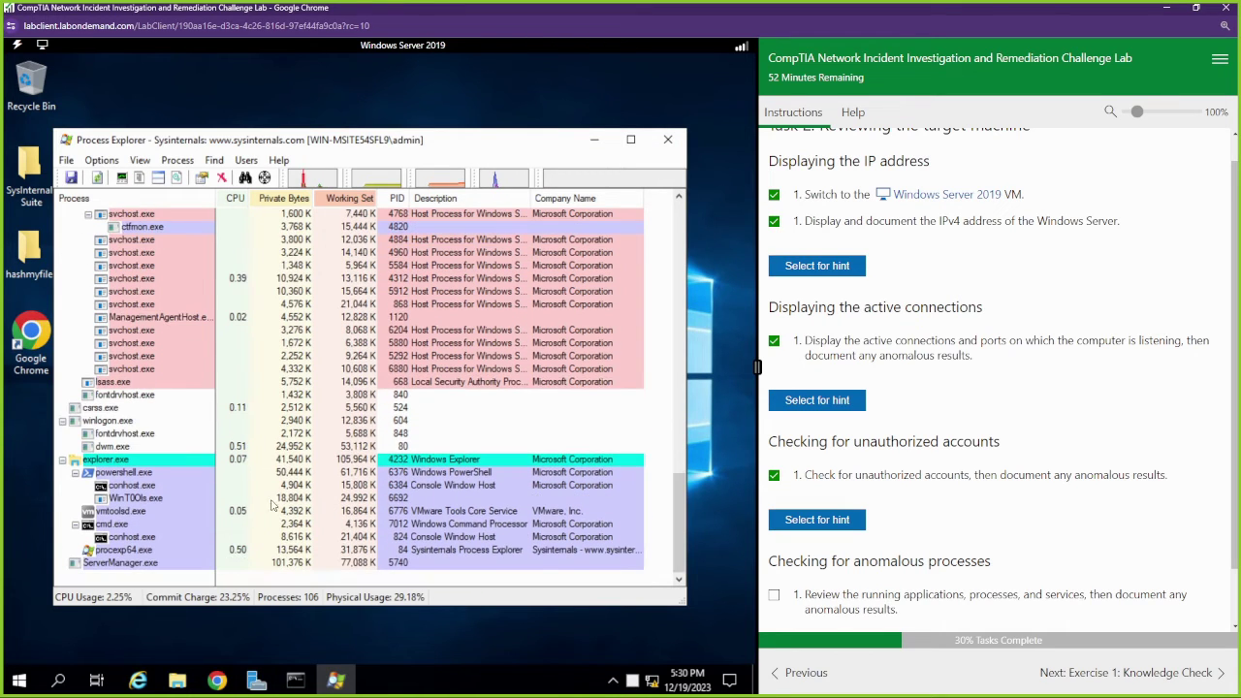
mouse_move(159, 505)
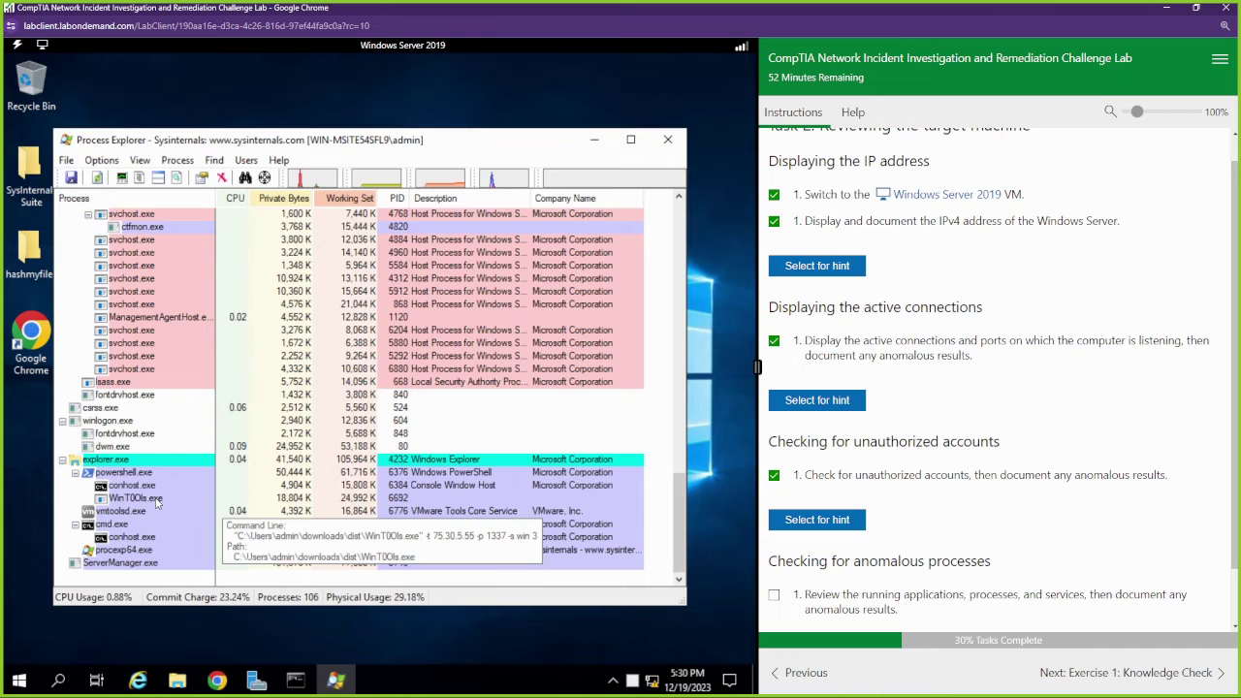
click(159, 501)
scroll(920, 450, down, 1)
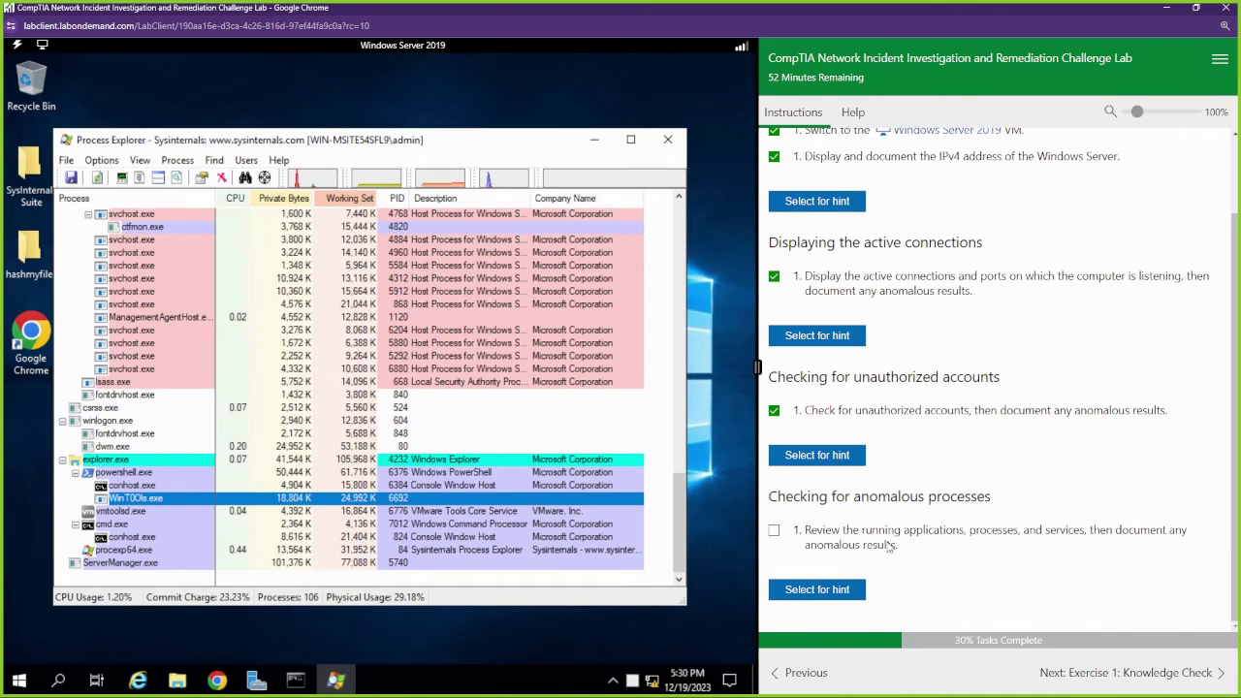
click(775, 533)
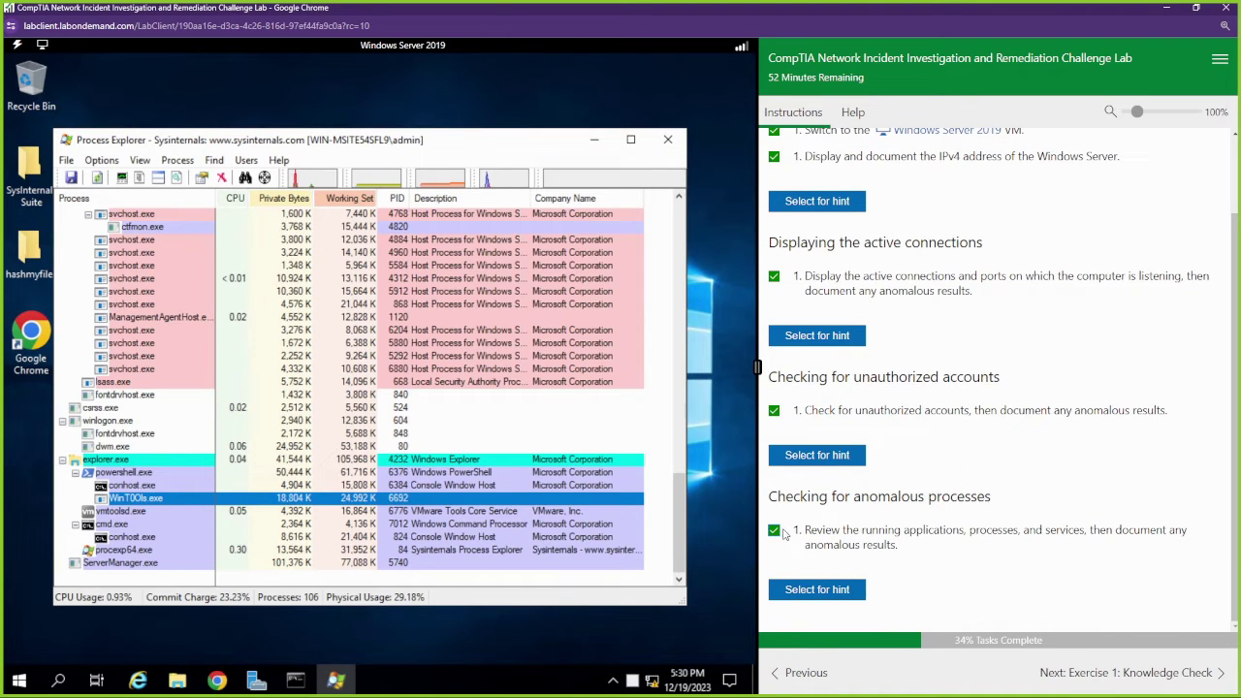
Step: Go to the Exercise 1 Knowledge Check and submit 75.30.5.55 as the attacker's IP address
click(1152, 677)
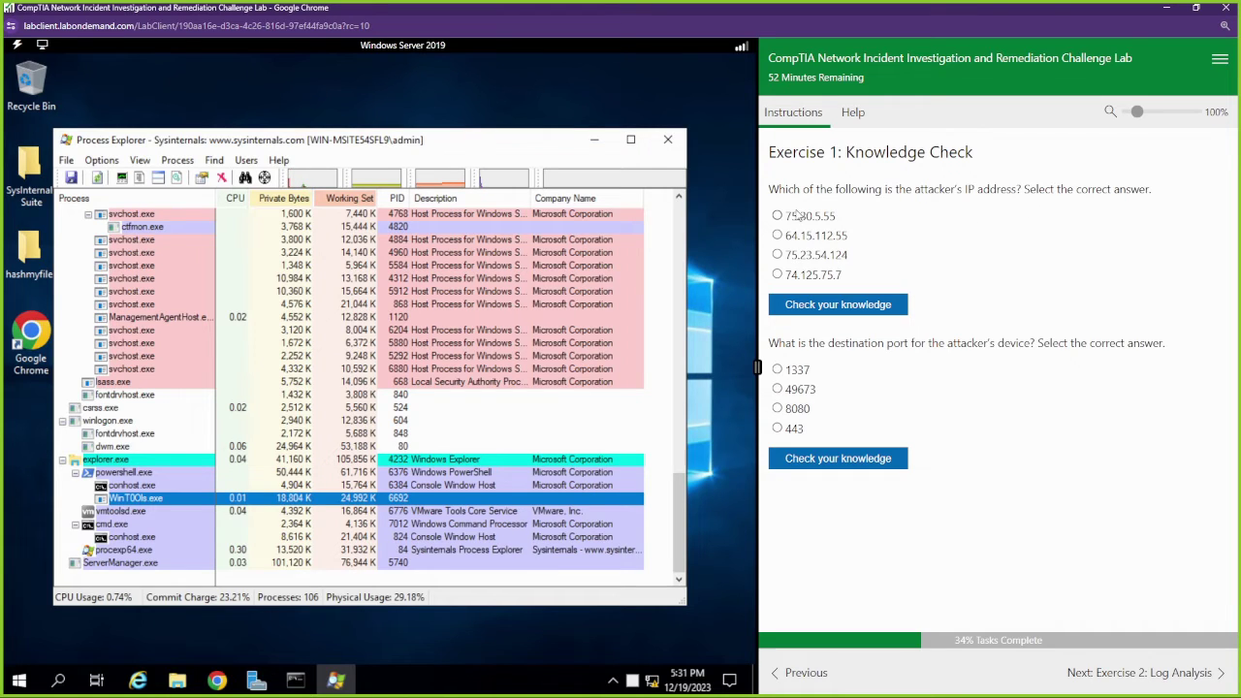
click(595, 140)
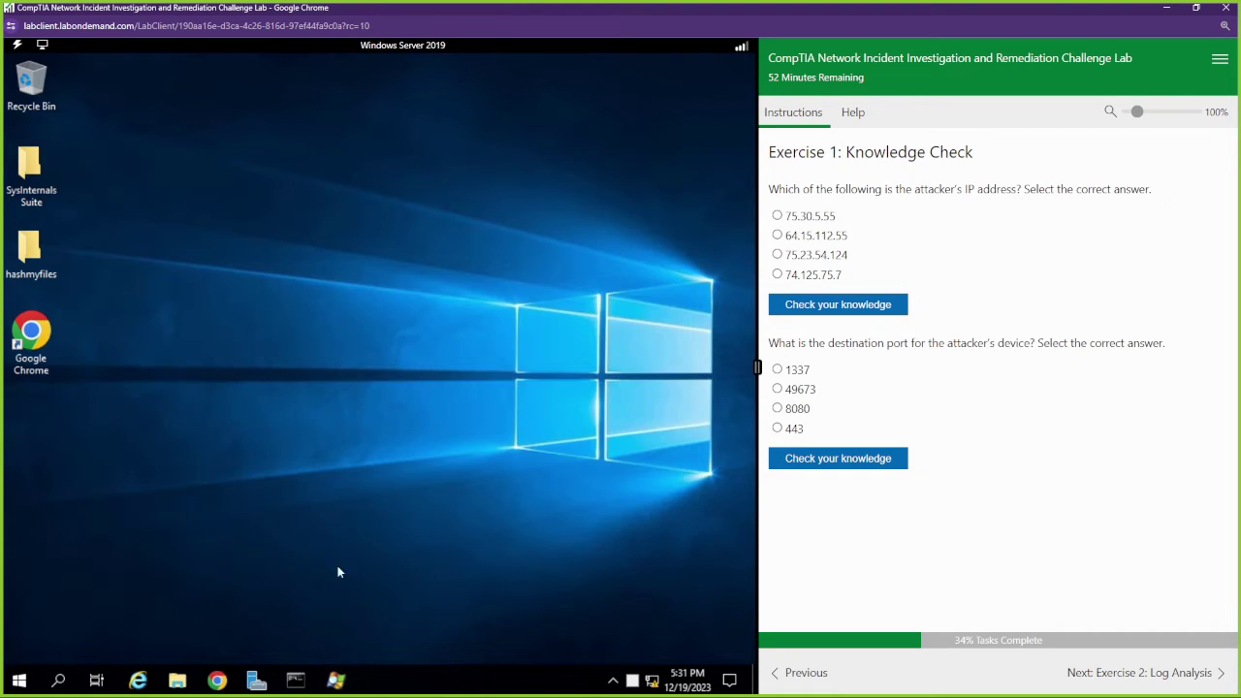
click(294, 679)
click(442, 416)
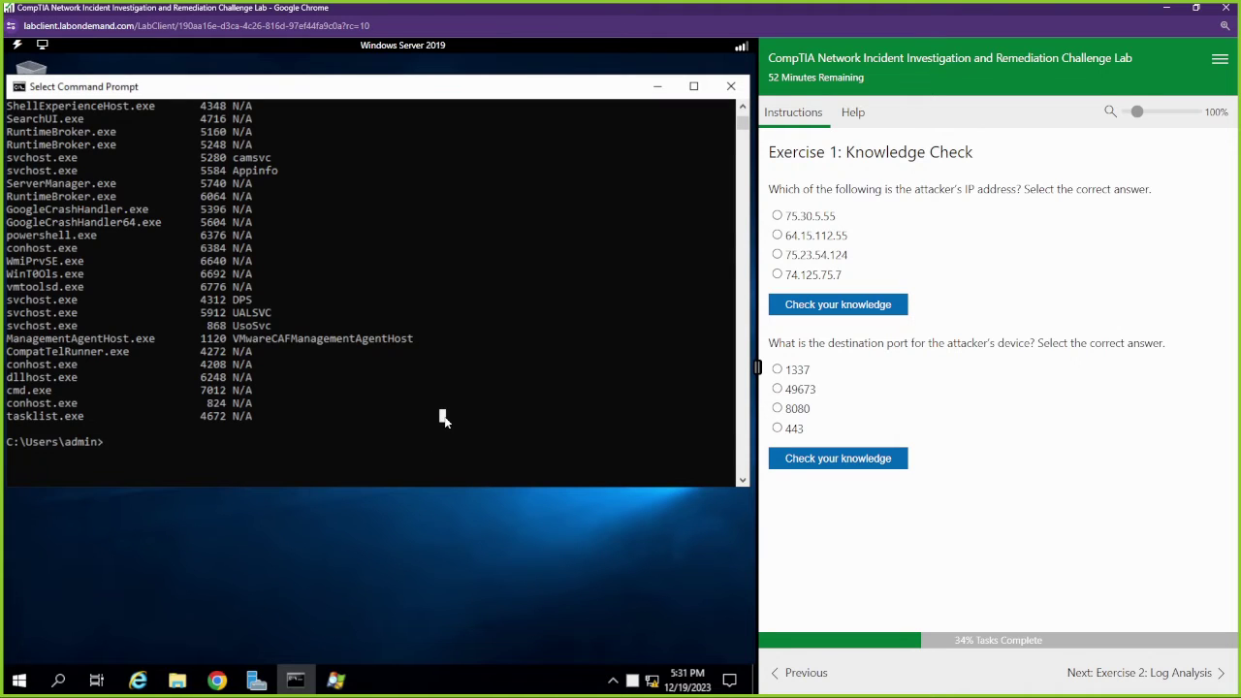
click(809, 218)
click(835, 305)
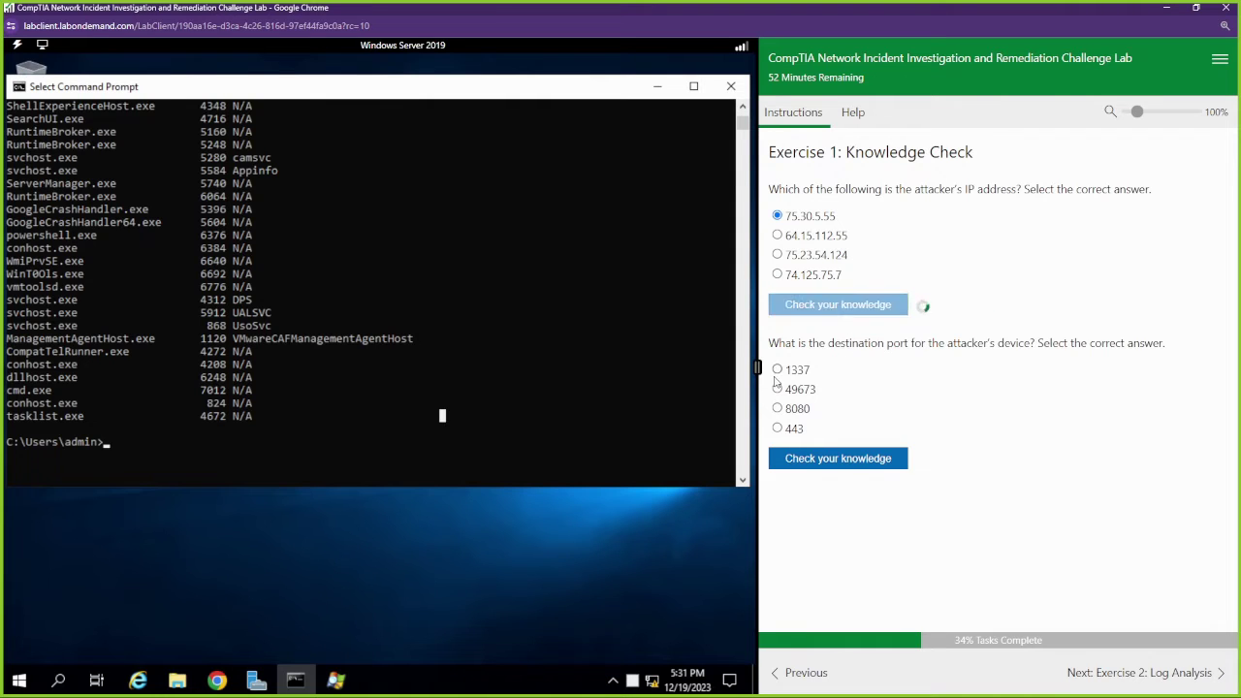
Step: Submit 1337 as the destination port of the attacker's device and continue to Exercise 2: Log Analysis
click(779, 411)
click(829, 496)
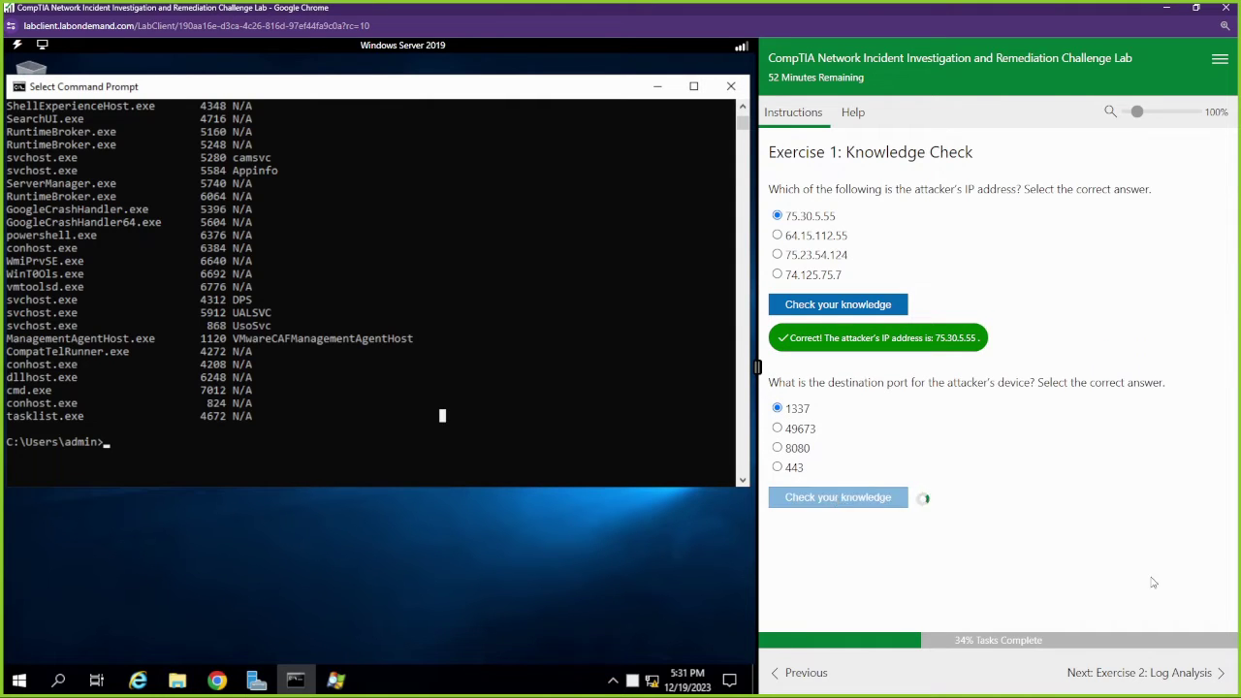
click(1168, 671)
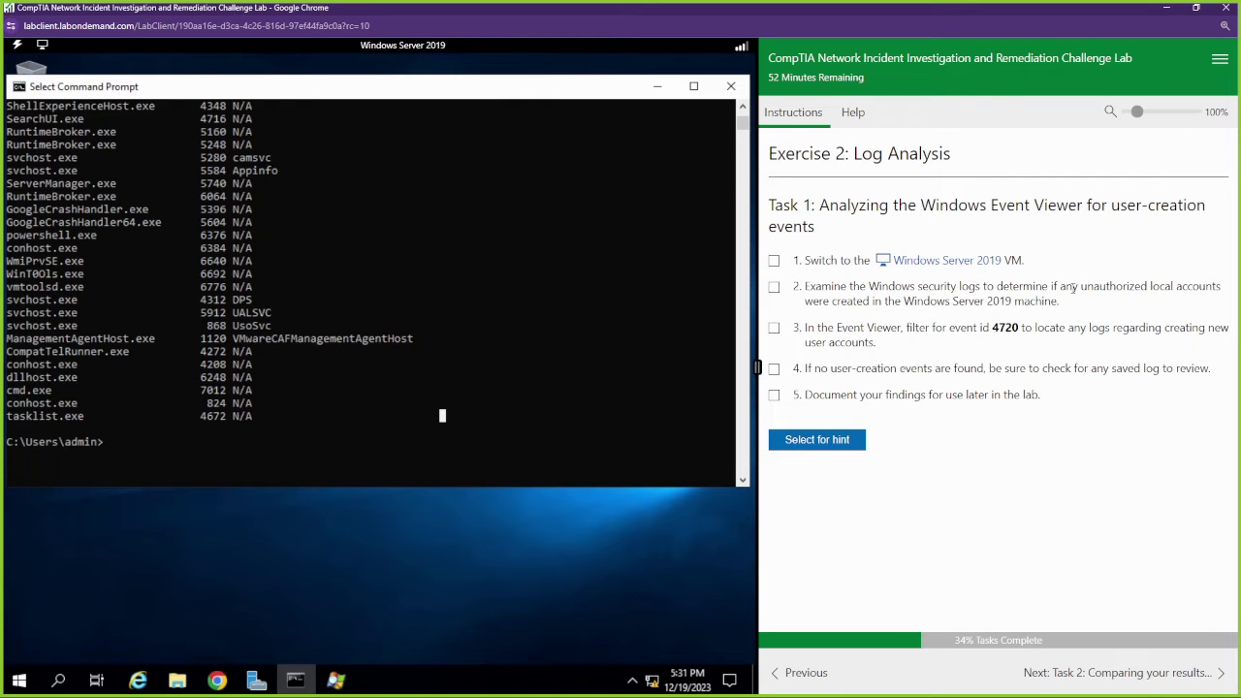
Step: Minimize the Command Prompt and open Event Viewer on the server
click(657, 87)
click(20, 679)
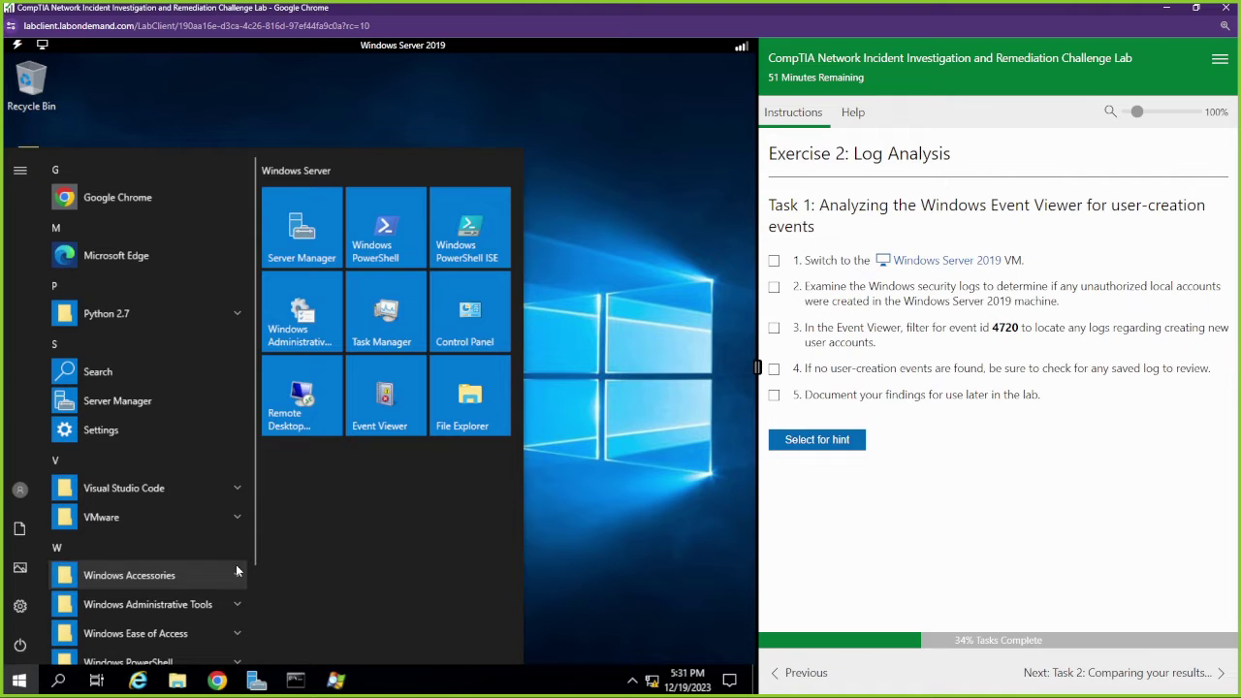
text(evee)
key(BackSpace)
key(BackSpace)
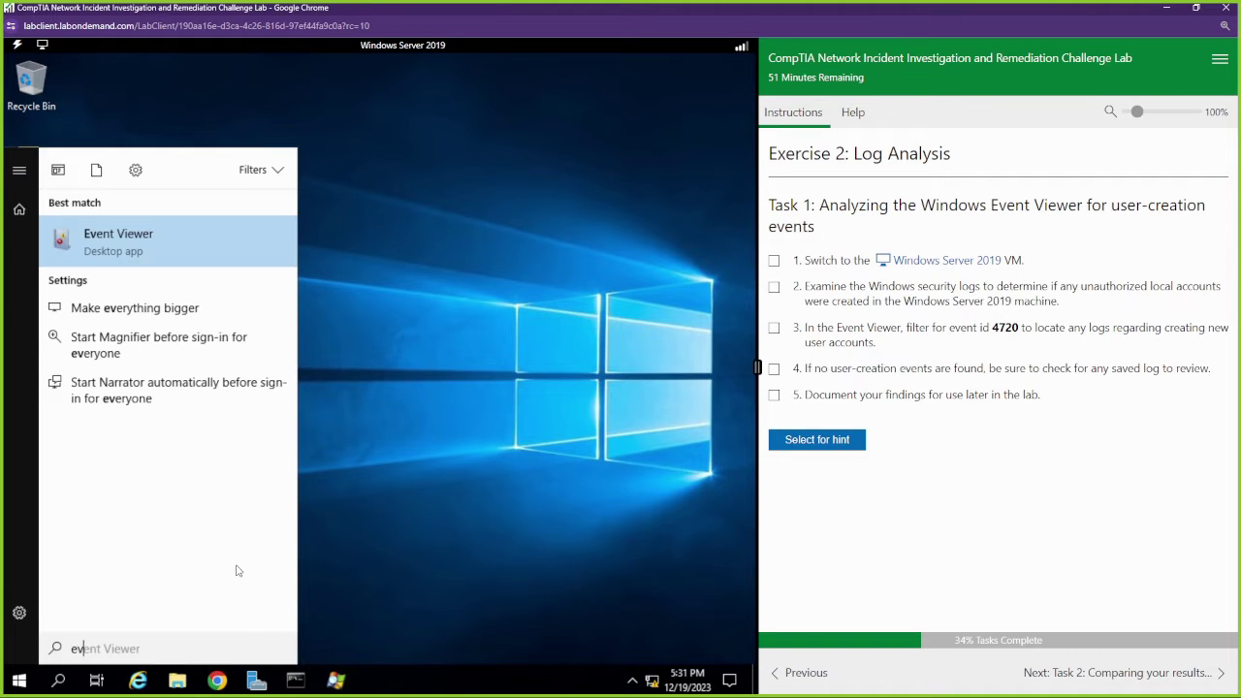
key(Return)
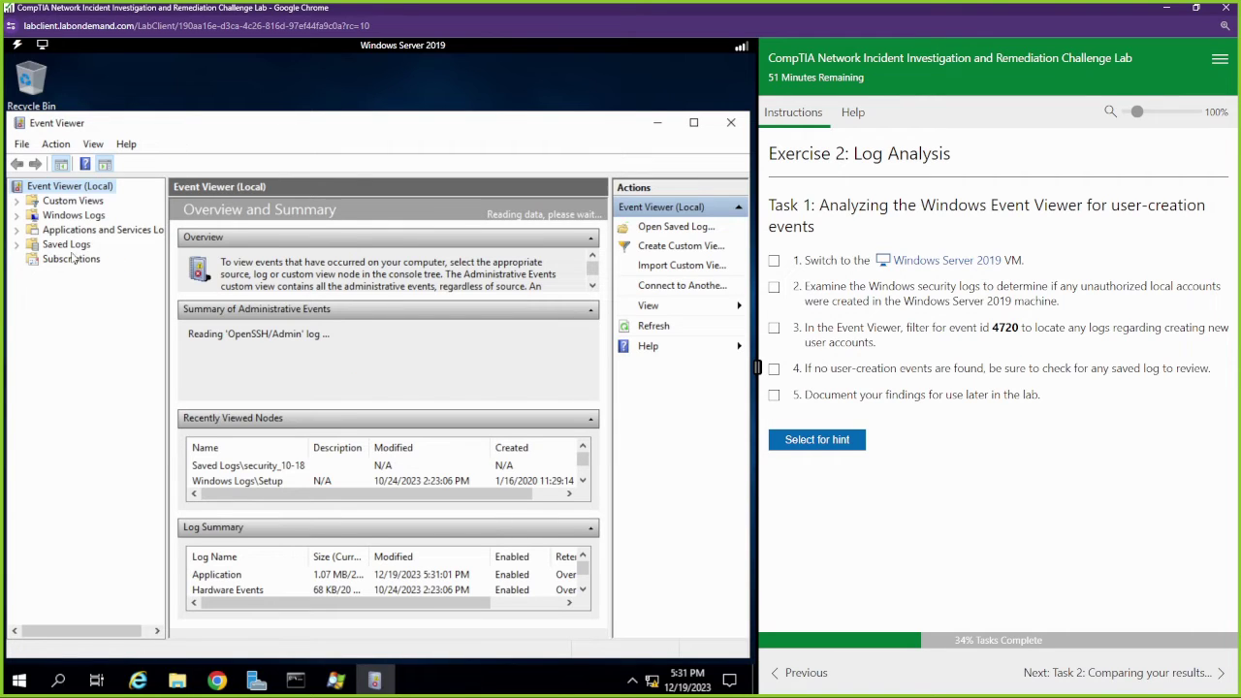
Step: Open the Windows Security log and filter it for event ID 4720
click(18, 216)
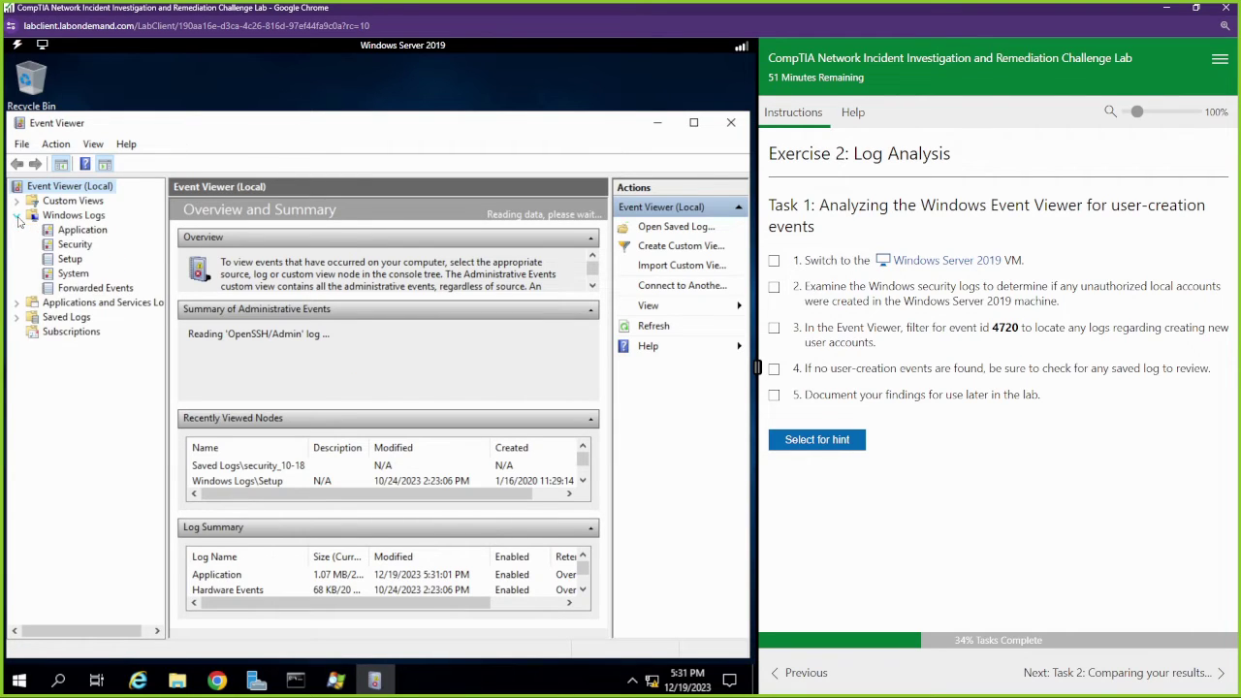
click(60, 244)
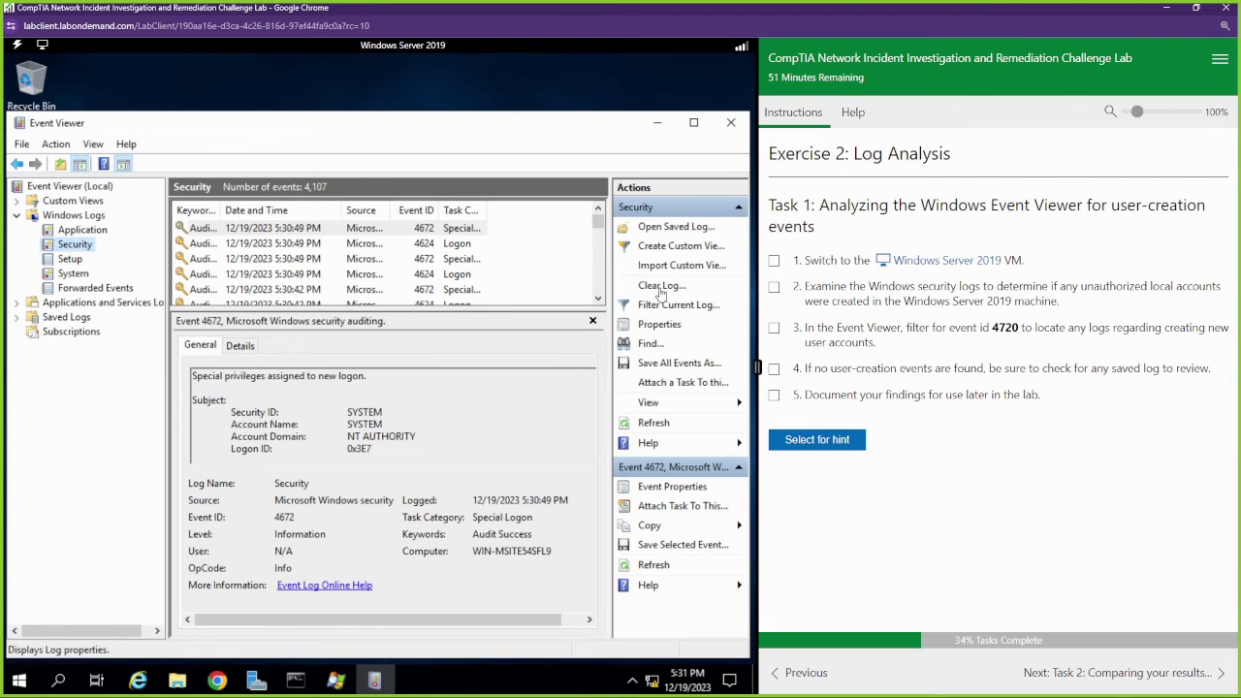
click(674, 306)
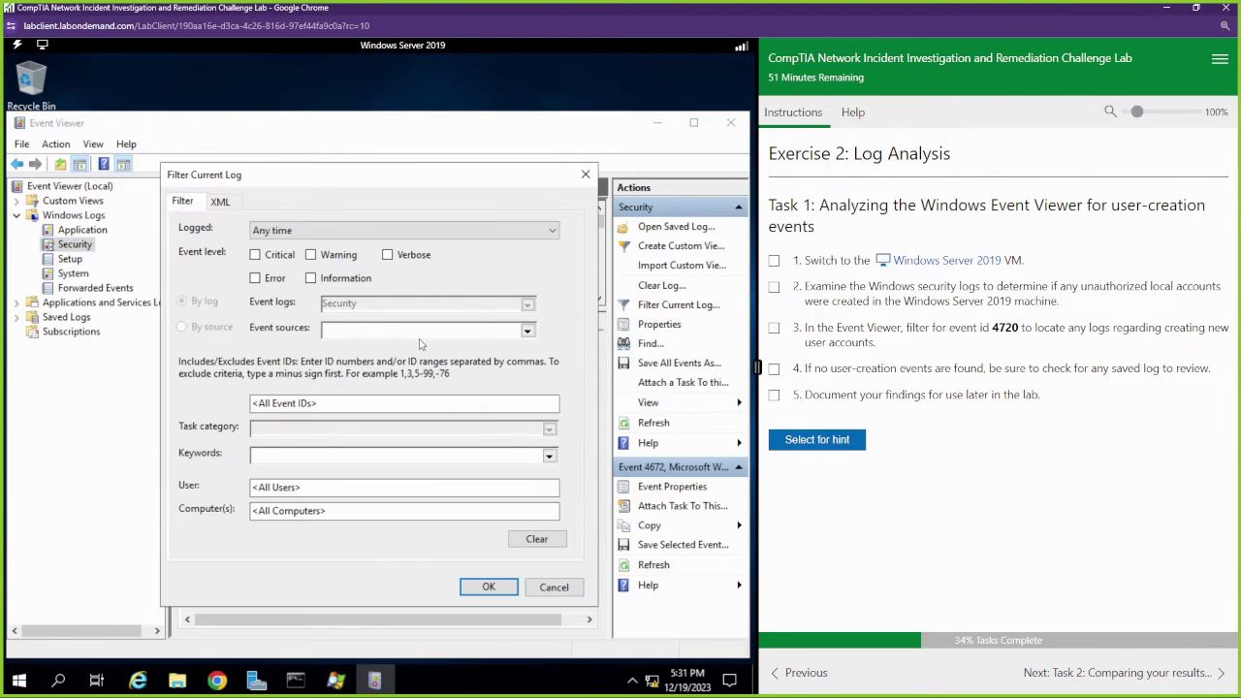
click(355, 403)
click(485, 587)
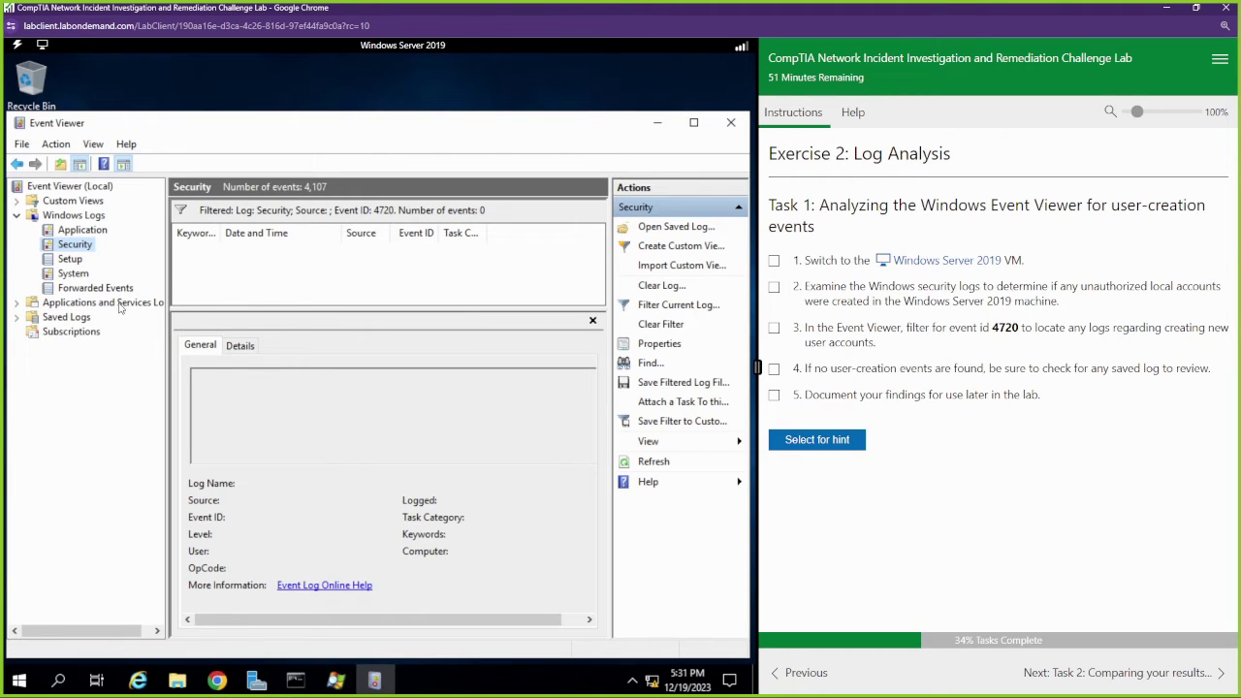
Step: Open the saved log security_10-18 and filter it for event ID 4720
click(58, 326)
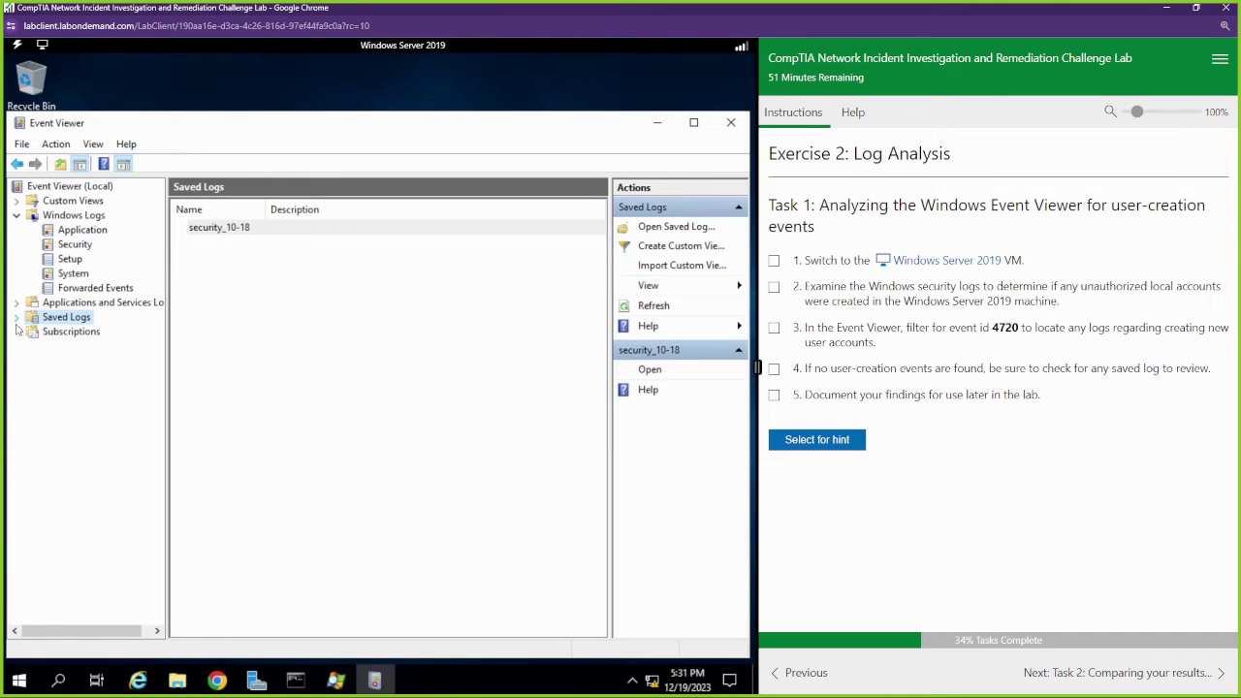
click(16, 319)
click(88, 332)
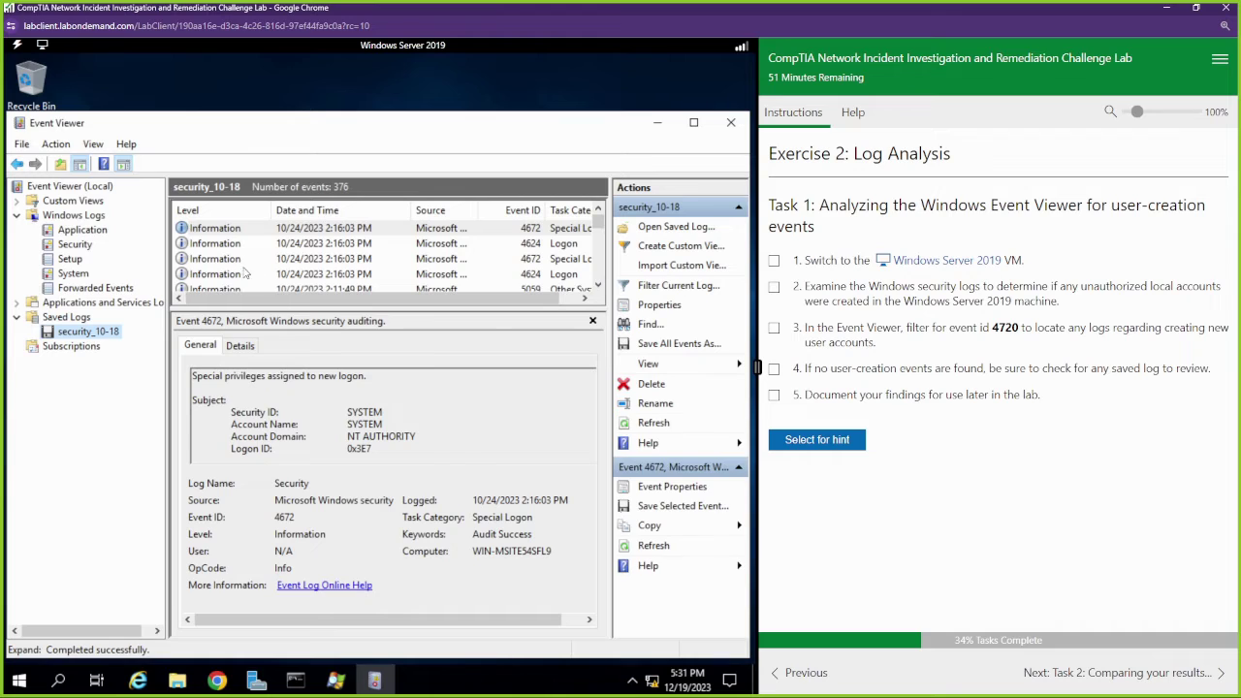
click(674, 287)
click(368, 402)
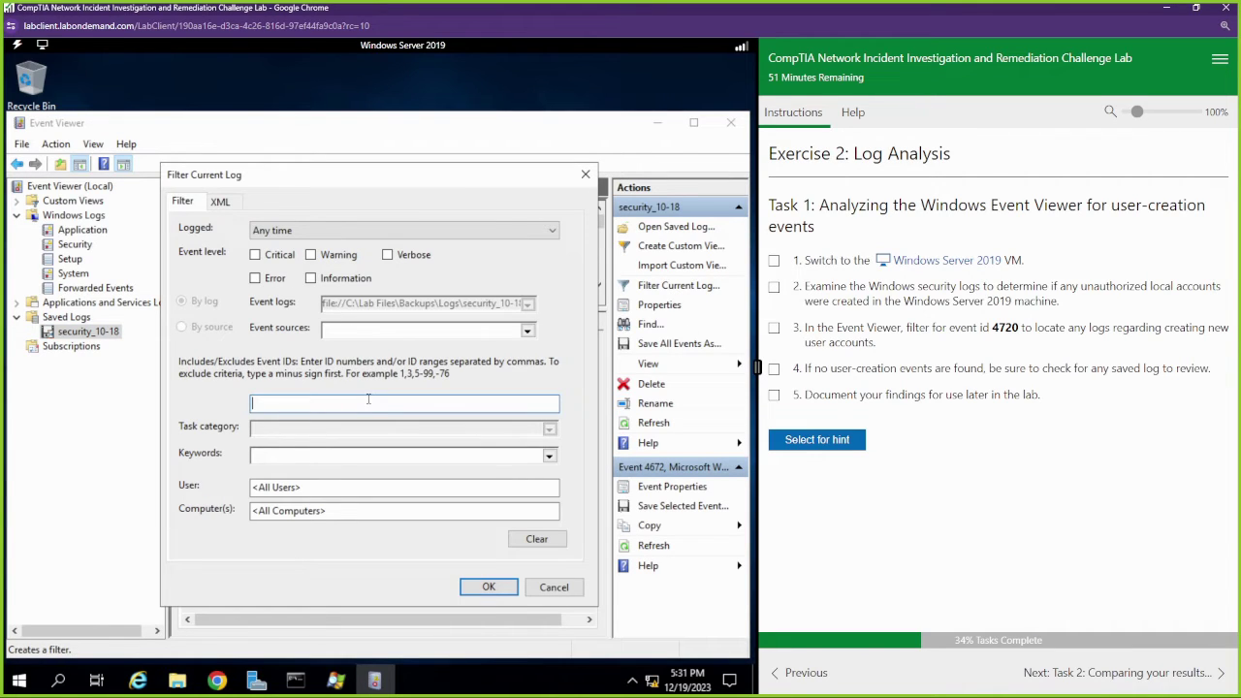
click(489, 586)
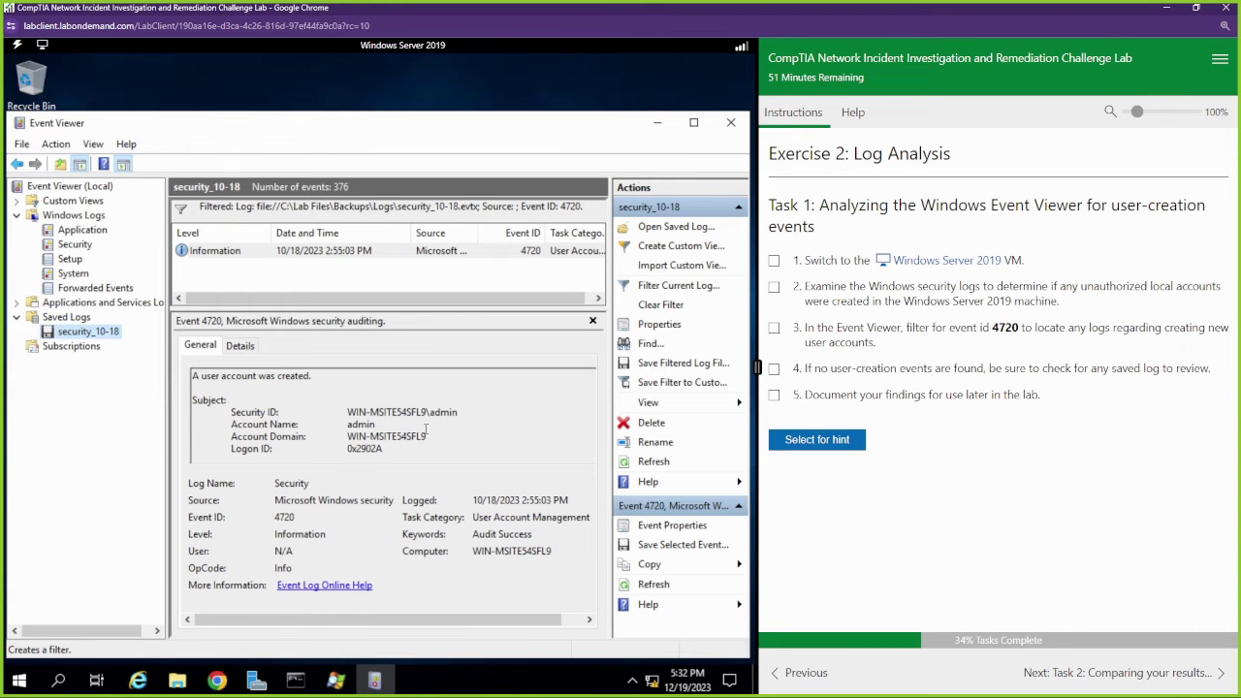
Step: Examine the details of the filtered 4720 event to identify the target user name of the created account
click(399, 250)
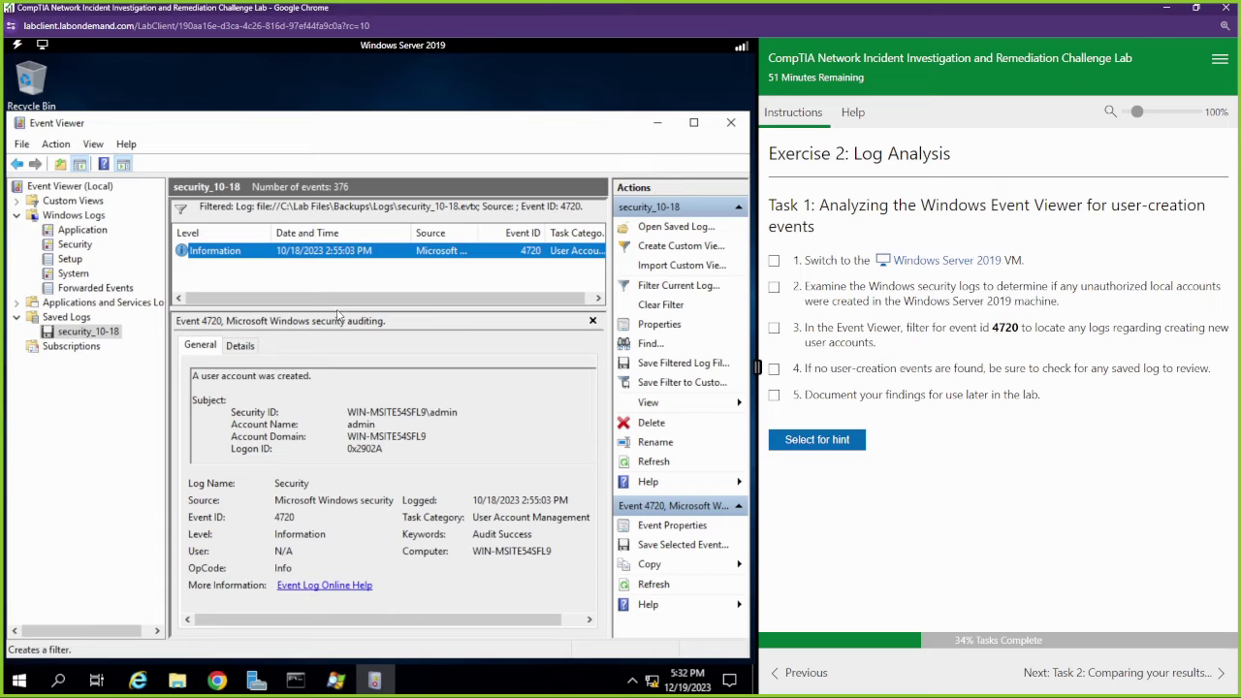
click(242, 345)
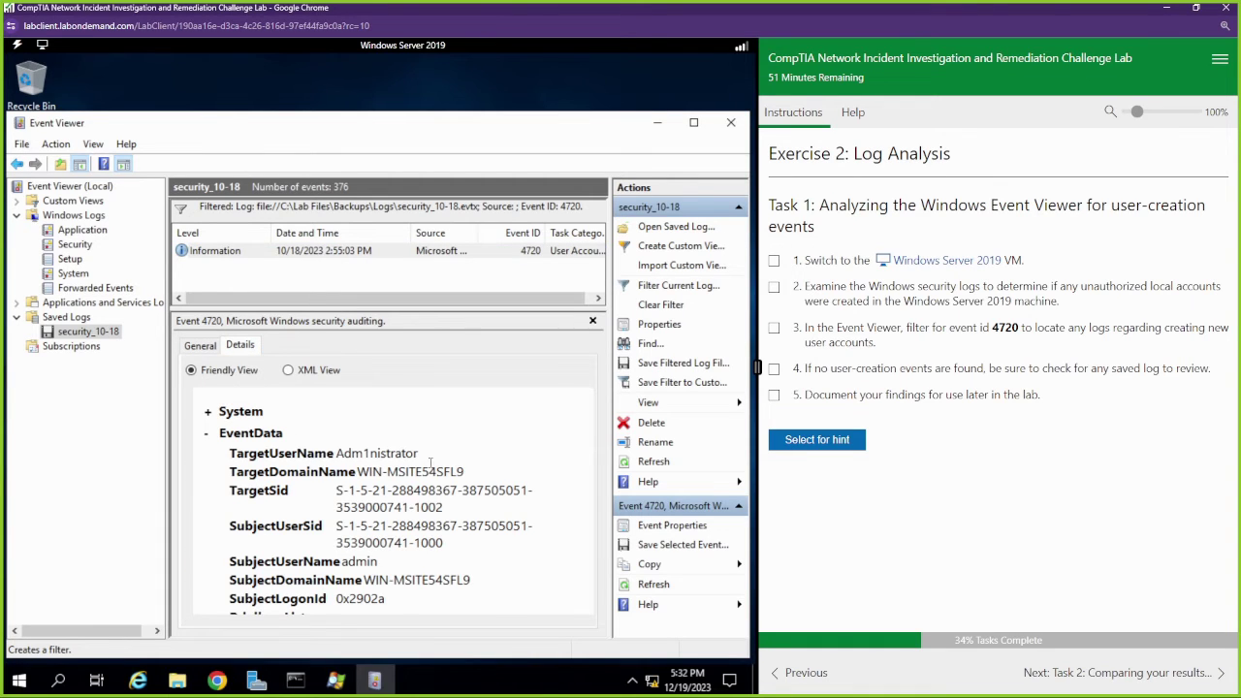
drag(416, 452, 336, 452)
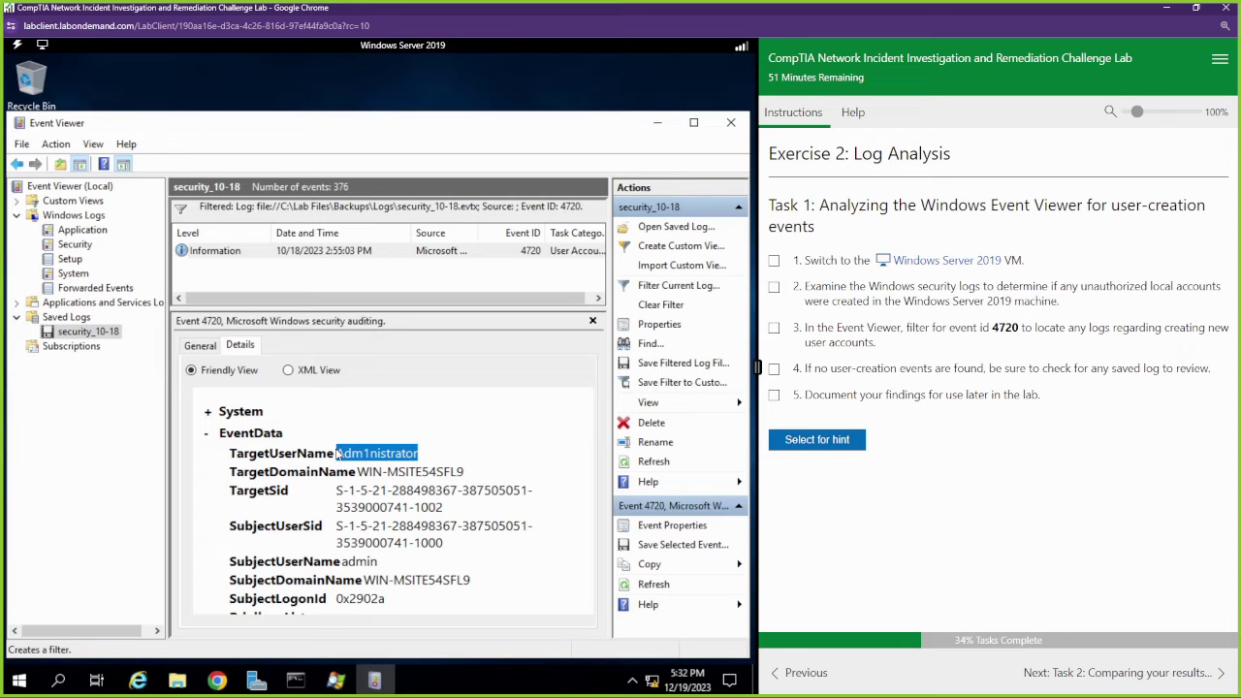
Step: Mark all steps of Exercise 2 Task 1 complete, accepting the skip-ahead, and continue to Task 2
click(773, 395)
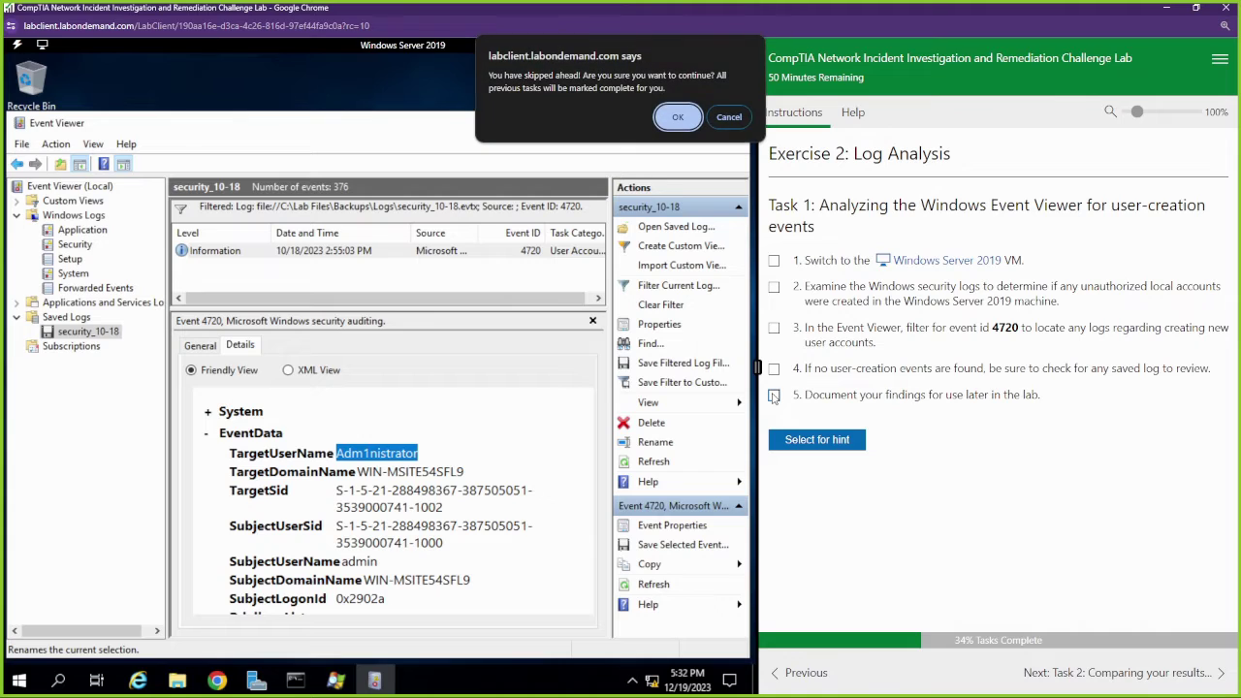
click(681, 119)
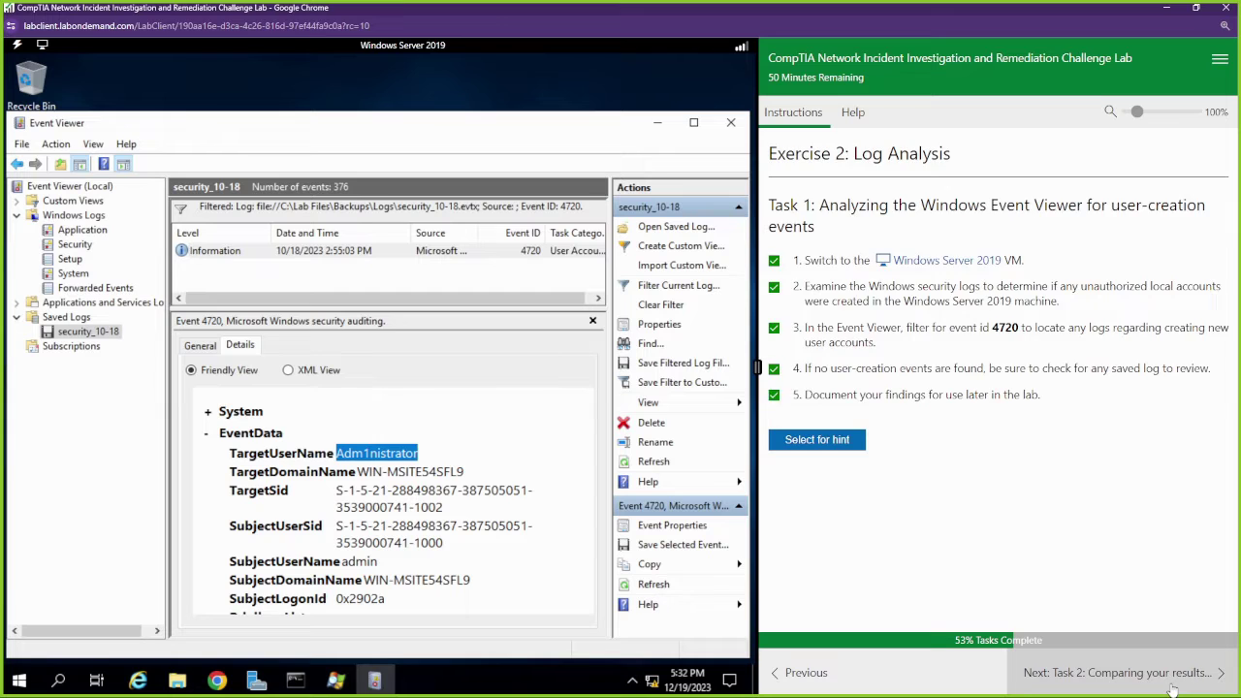
click(1124, 671)
Step: On the Security Onion 2.4.10 VM, check off the packet-selection step and follow the TCP stream from 10.10.1.5 to 75.30.5.55
click(901, 229)
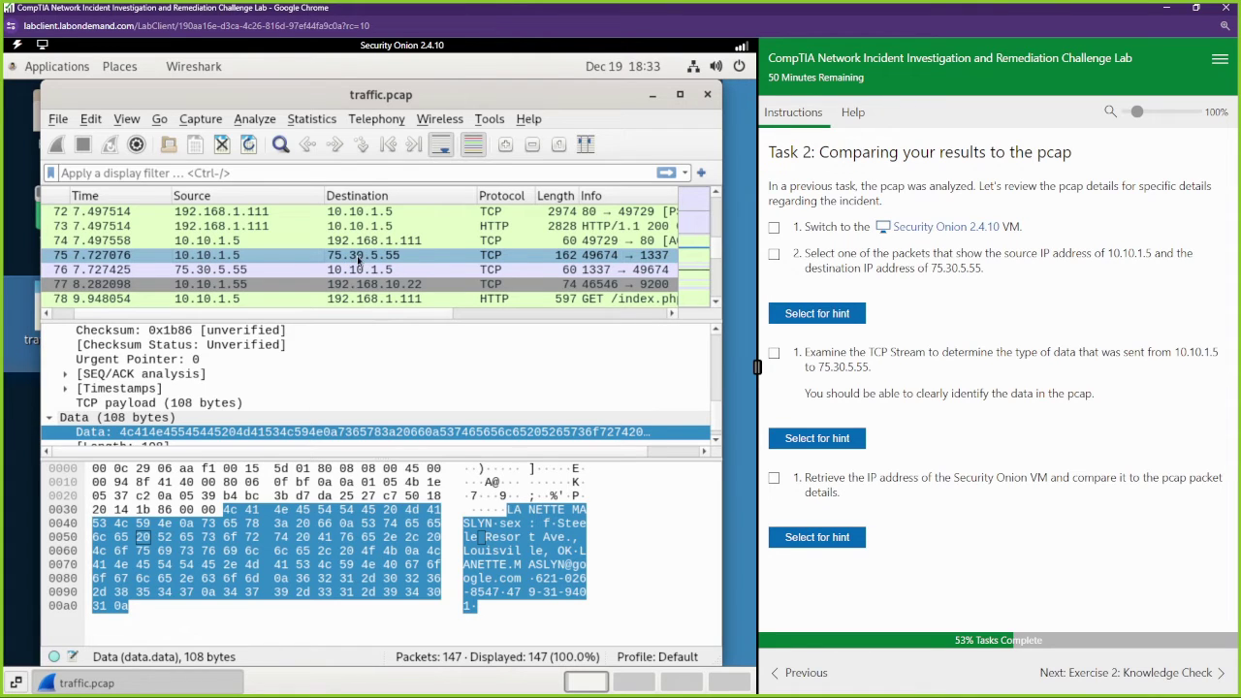
click(773, 254)
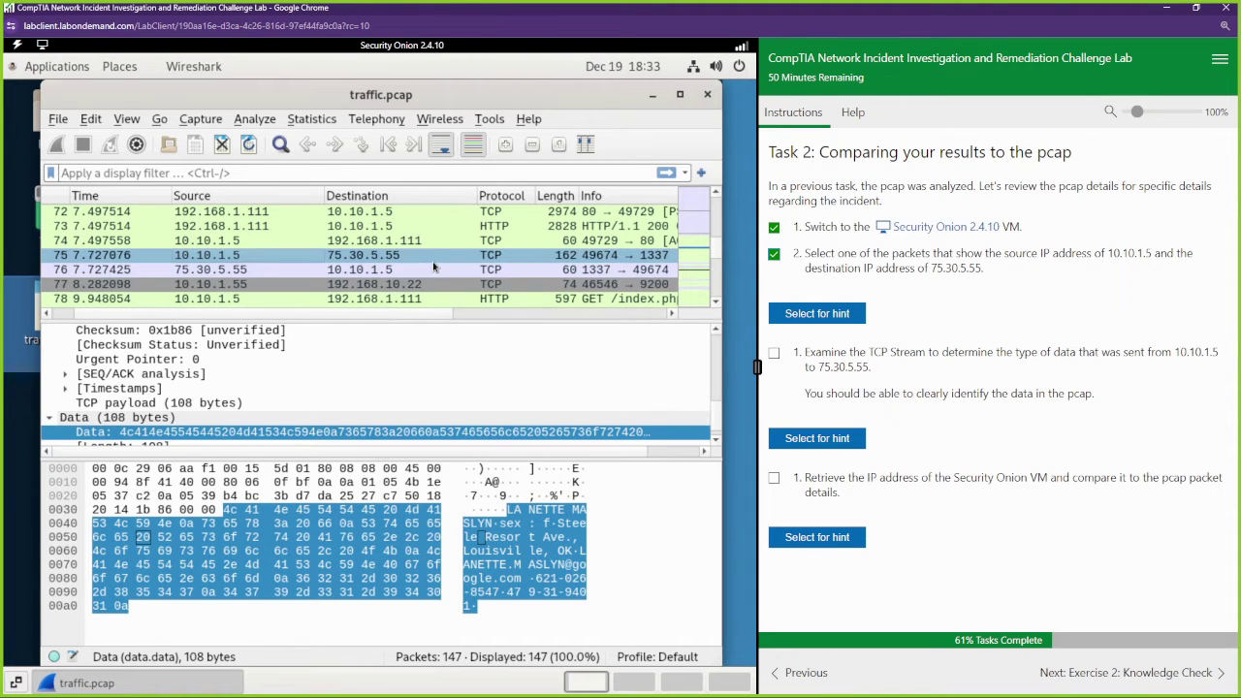
right_click(334, 256)
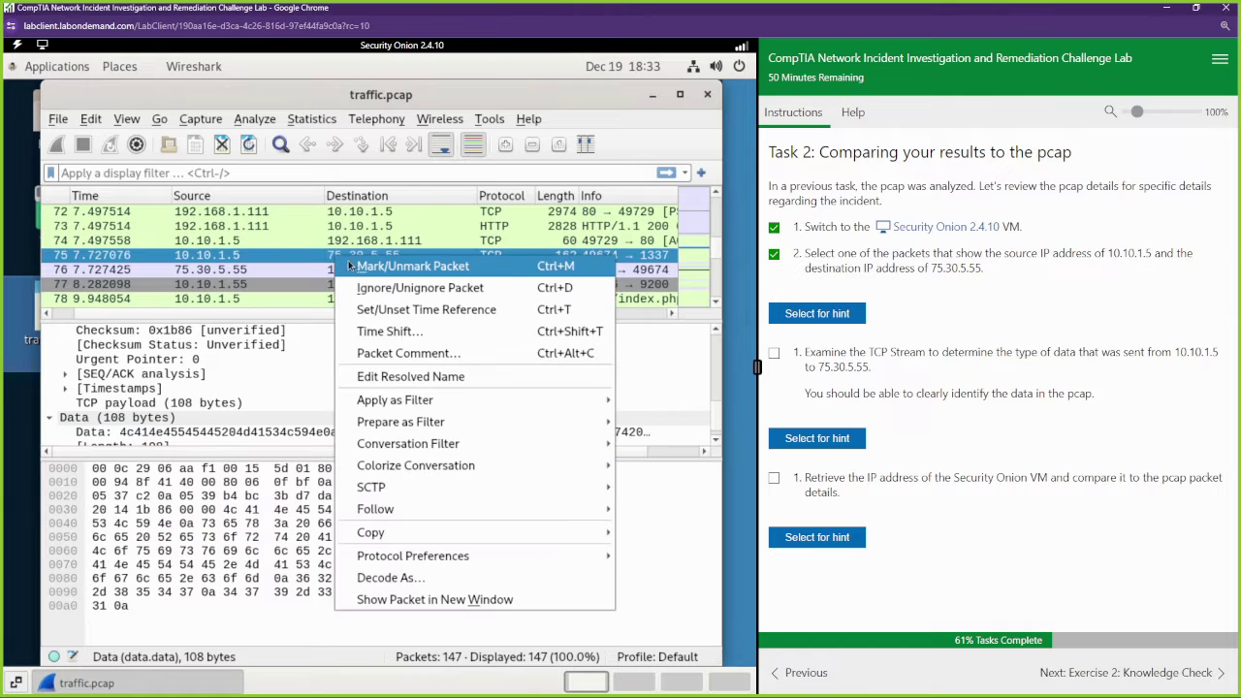
mouse_move(530, 504)
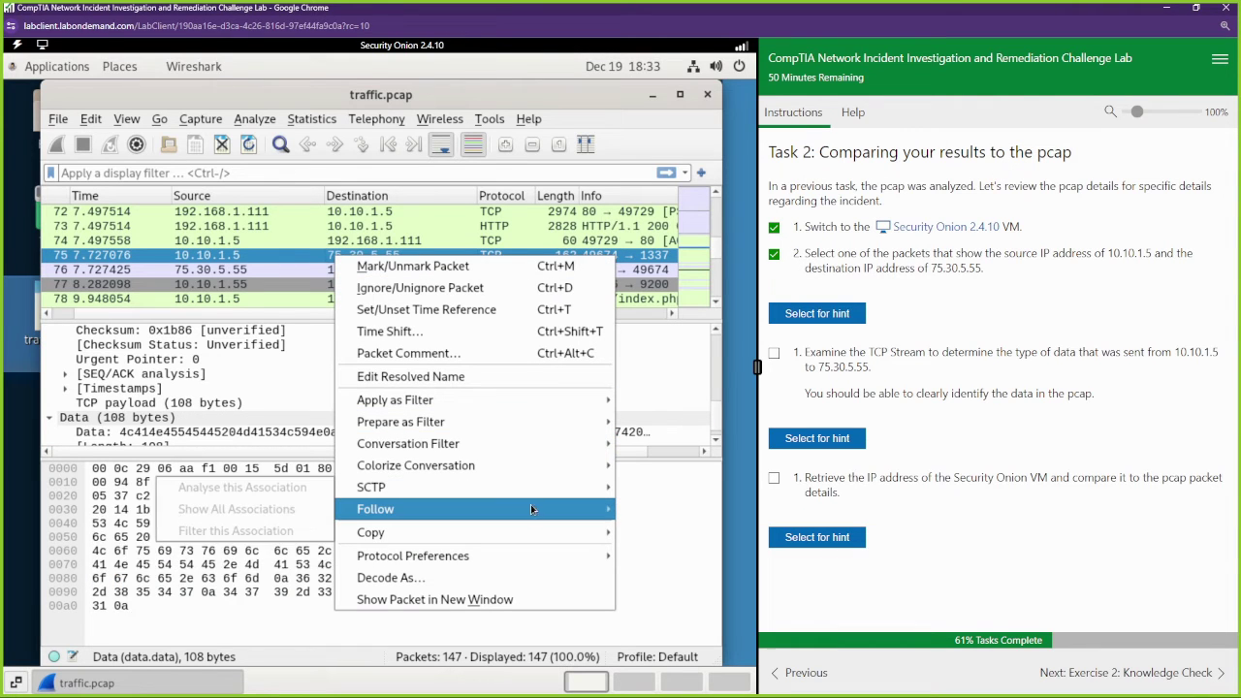
click(265, 510)
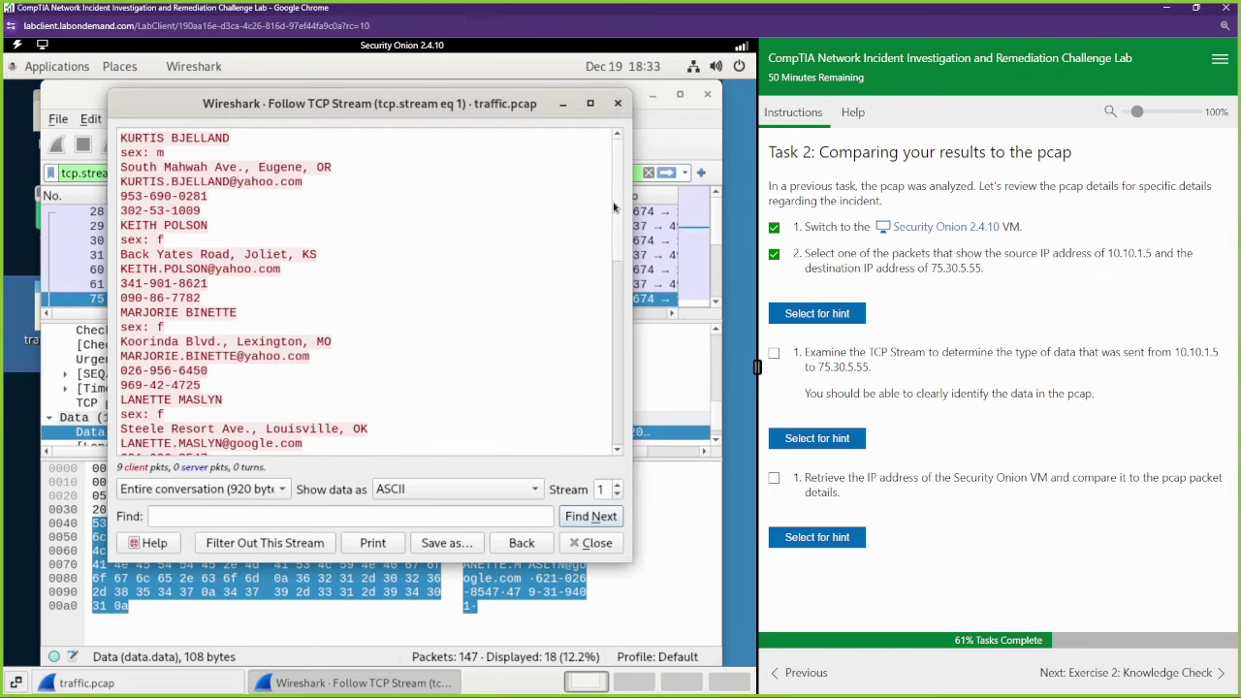
Step: Review the type of data sent in the TCP stream, close the stream and mark the stream examination step complete
mouse_move(613, 212)
mouse_down()
mouse_move(620, 254)
mouse_move(626, 199)
mouse_up()
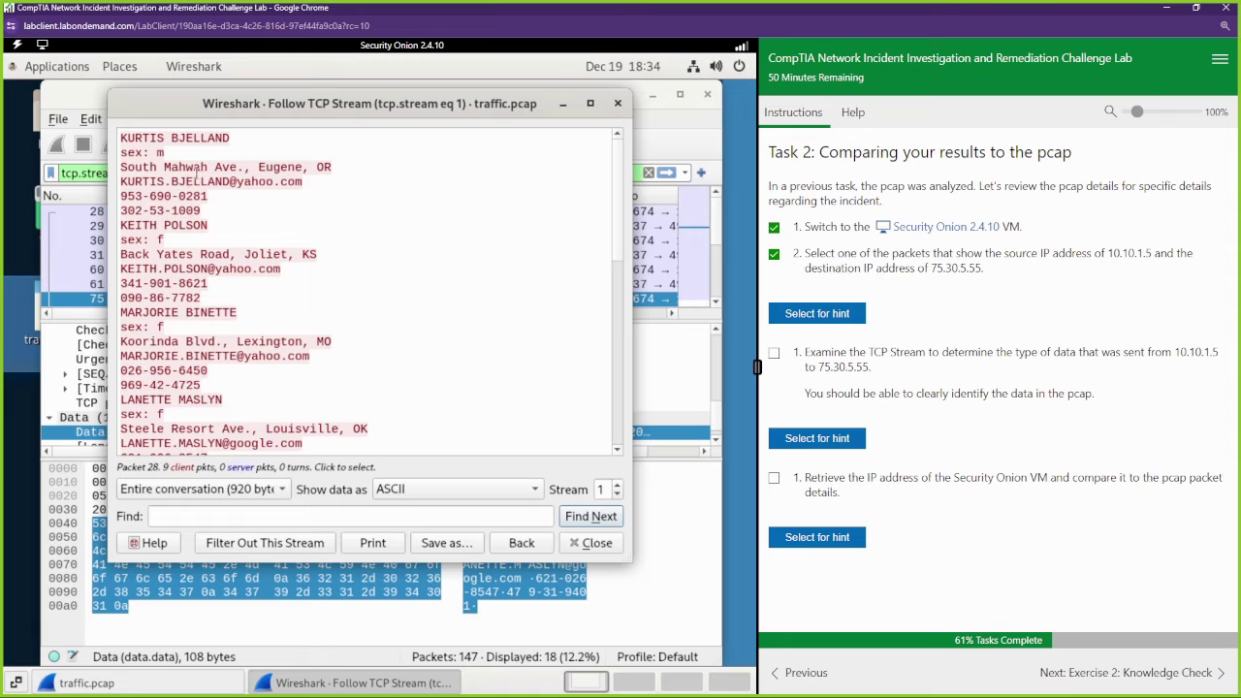
drag(127, 153, 165, 153)
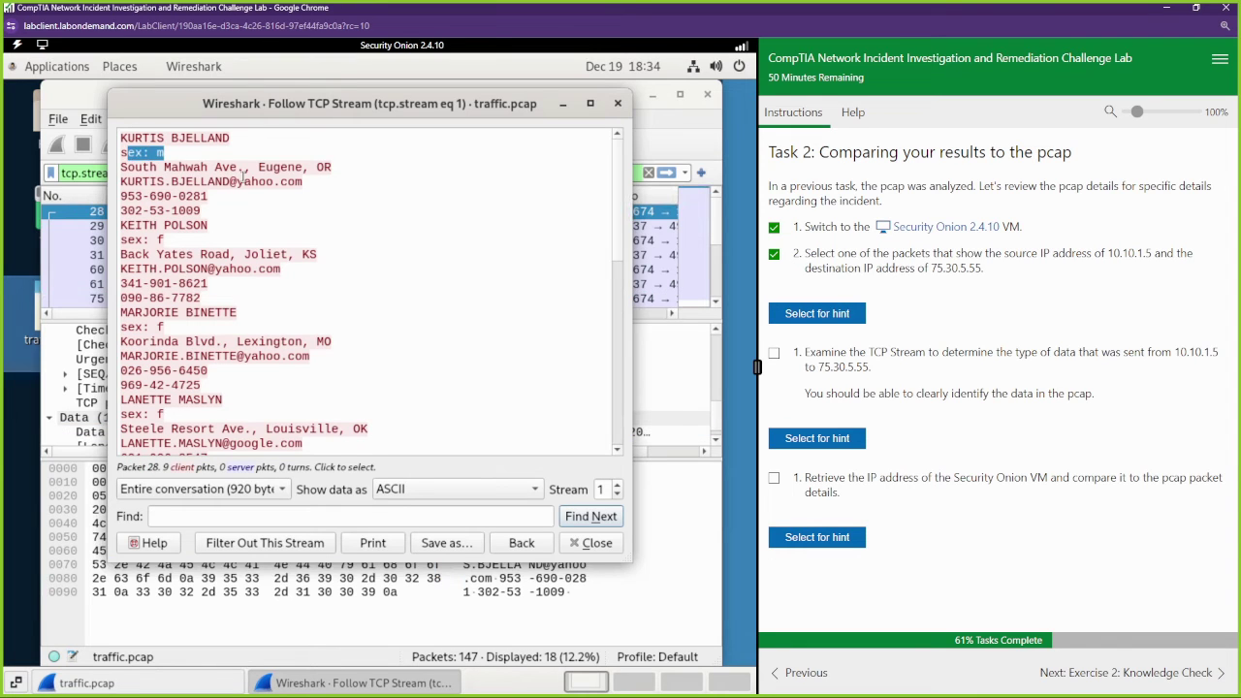
drag(243, 180, 134, 167)
double_click(198, 182)
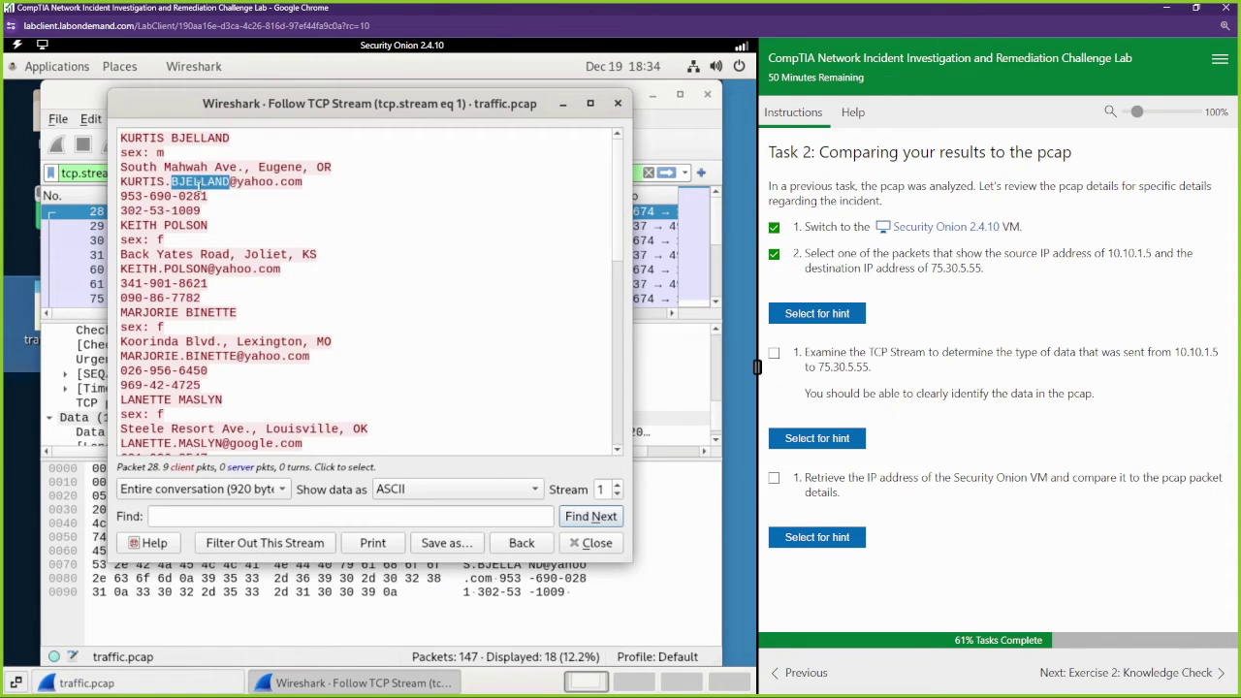
scroll(243, 293, down, 5)
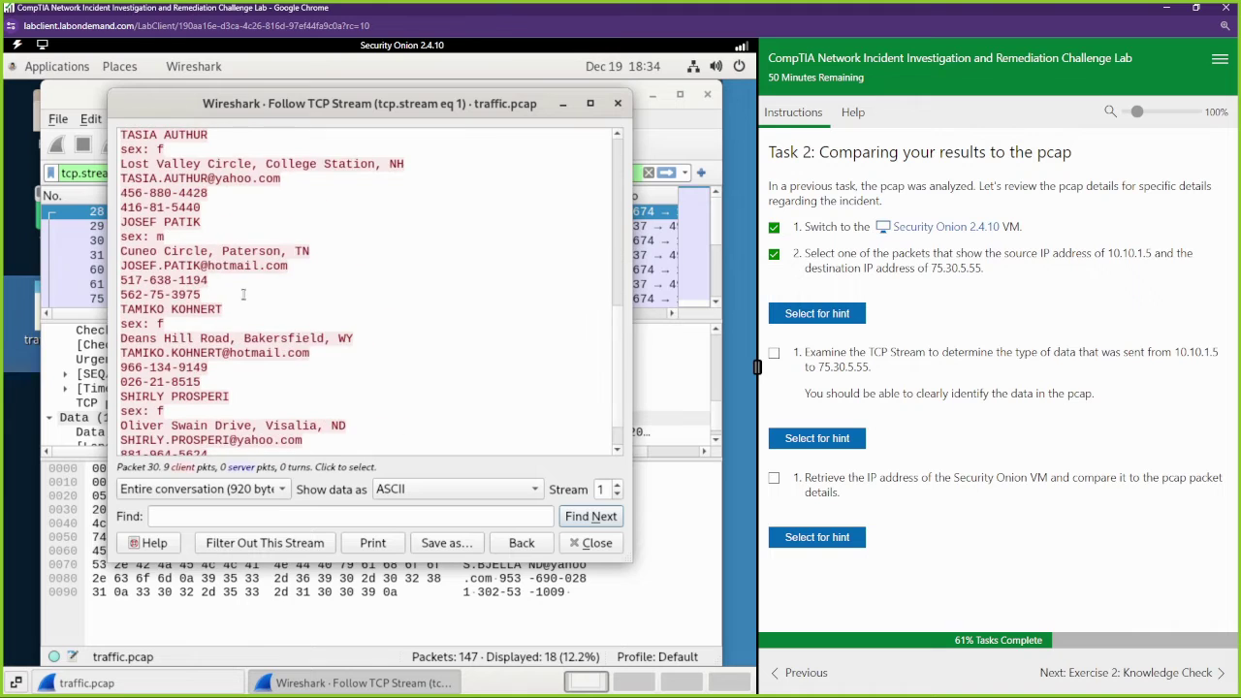
scroll(244, 293, down, 1)
scroll(243, 293, up, 5)
scroll(244, 293, down, 5)
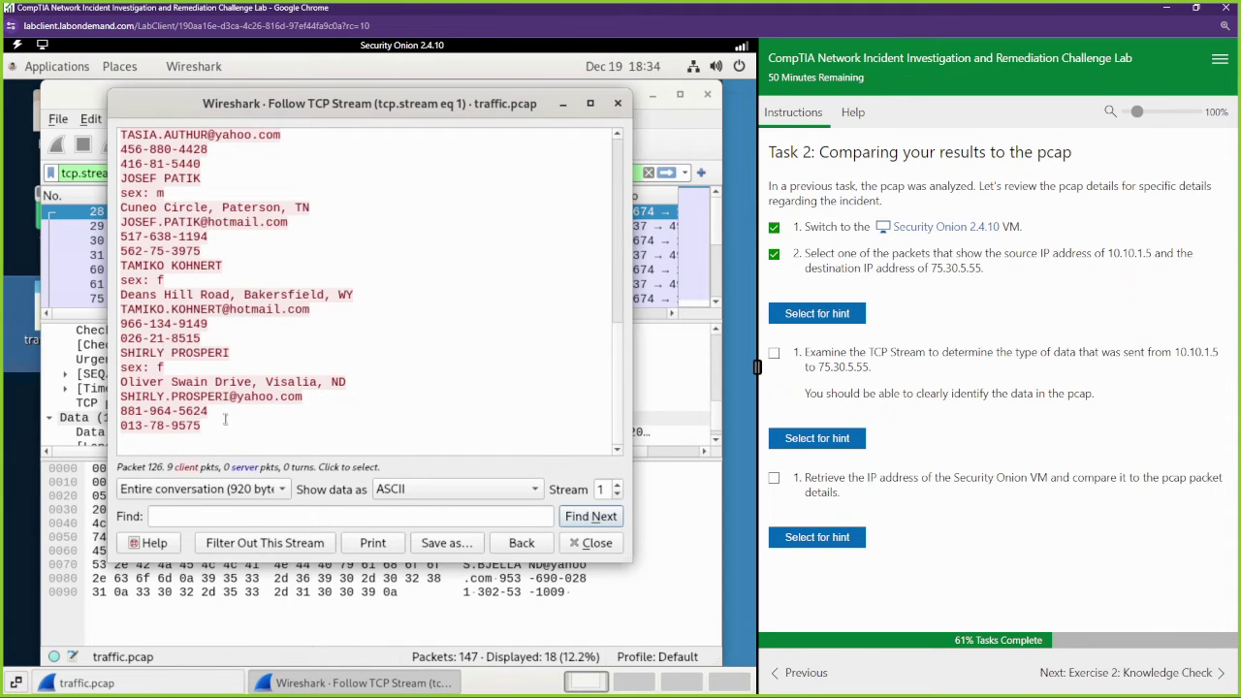
drag(225, 414, 330, 286)
scroll(402, 326, up, 5)
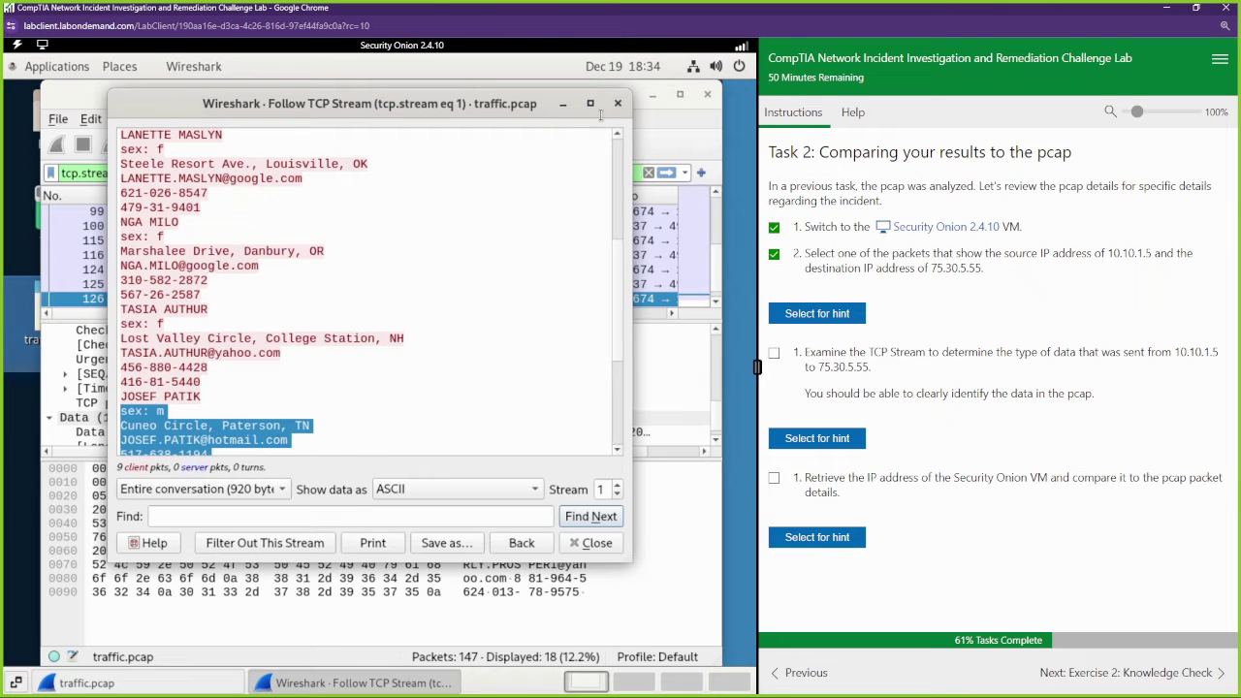
click(617, 103)
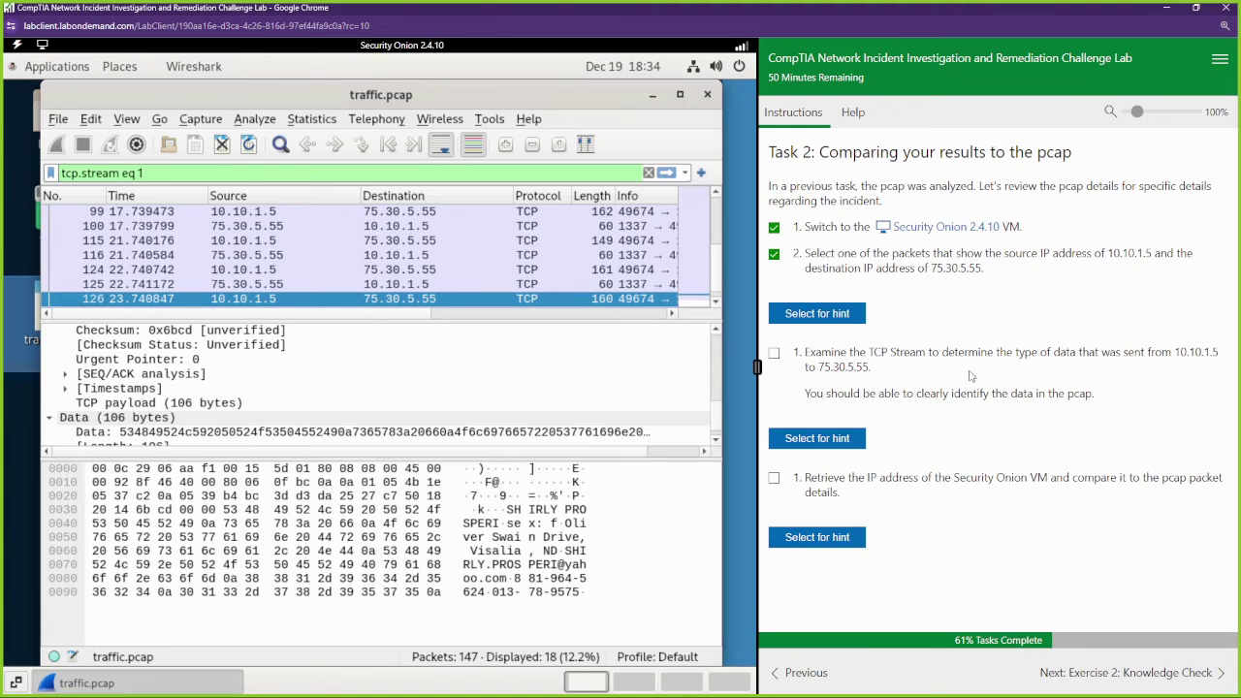
click(775, 354)
Step: Minimize Wireshark, open a Terminal and run ifconfig
click(653, 94)
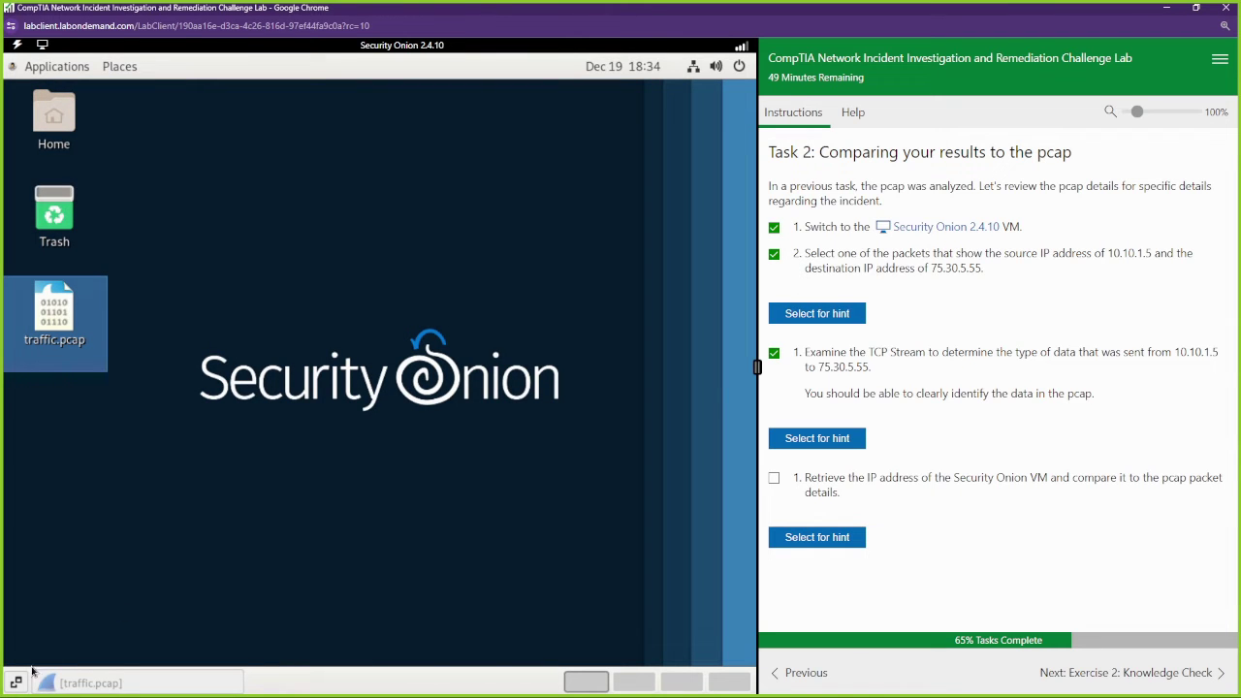
click(106, 683)
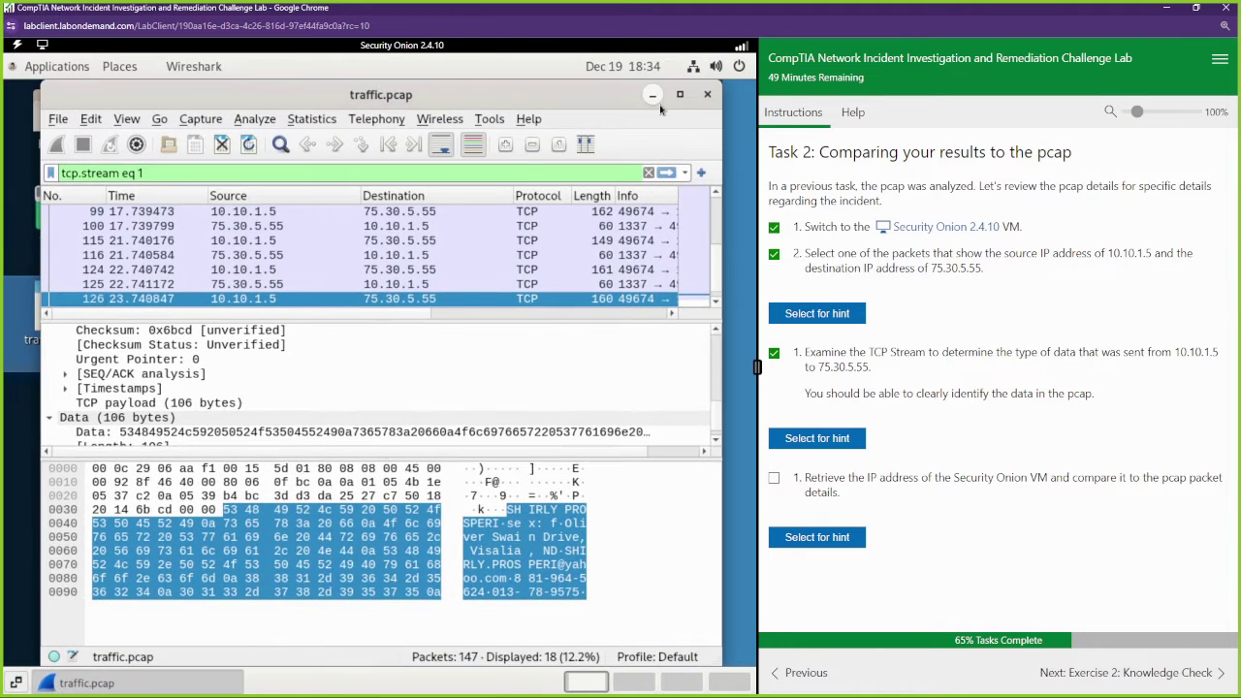
click(639, 99)
click(70, 67)
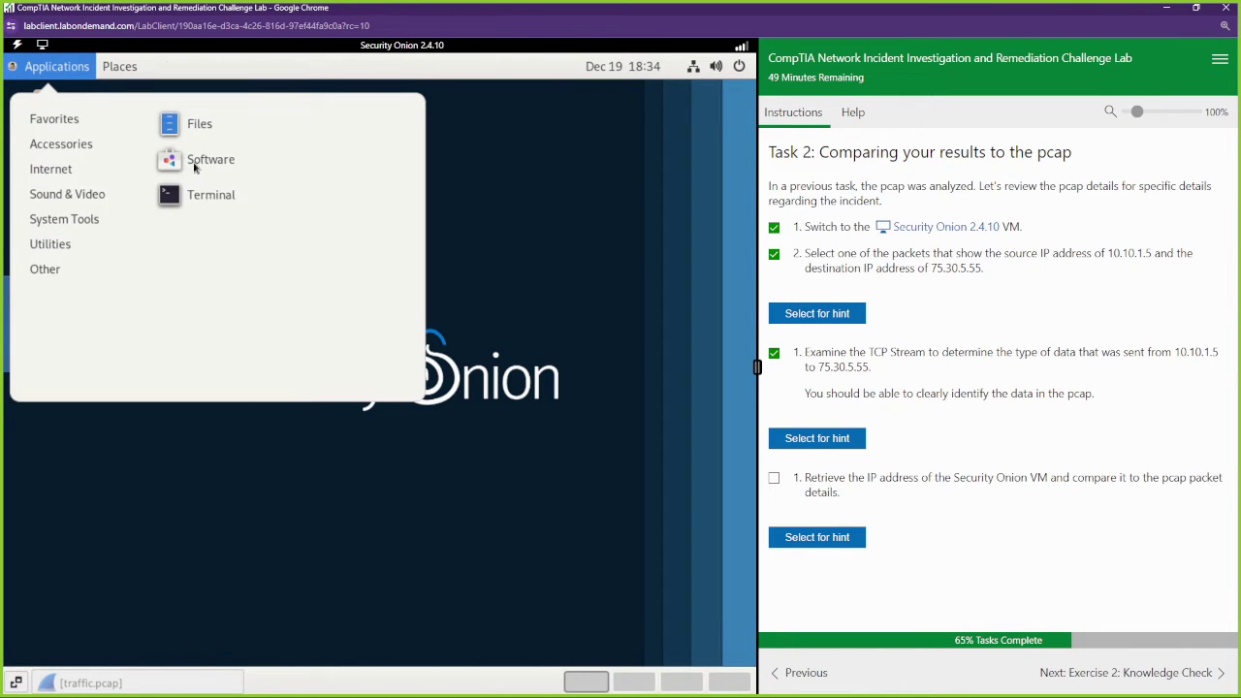
key(Return)
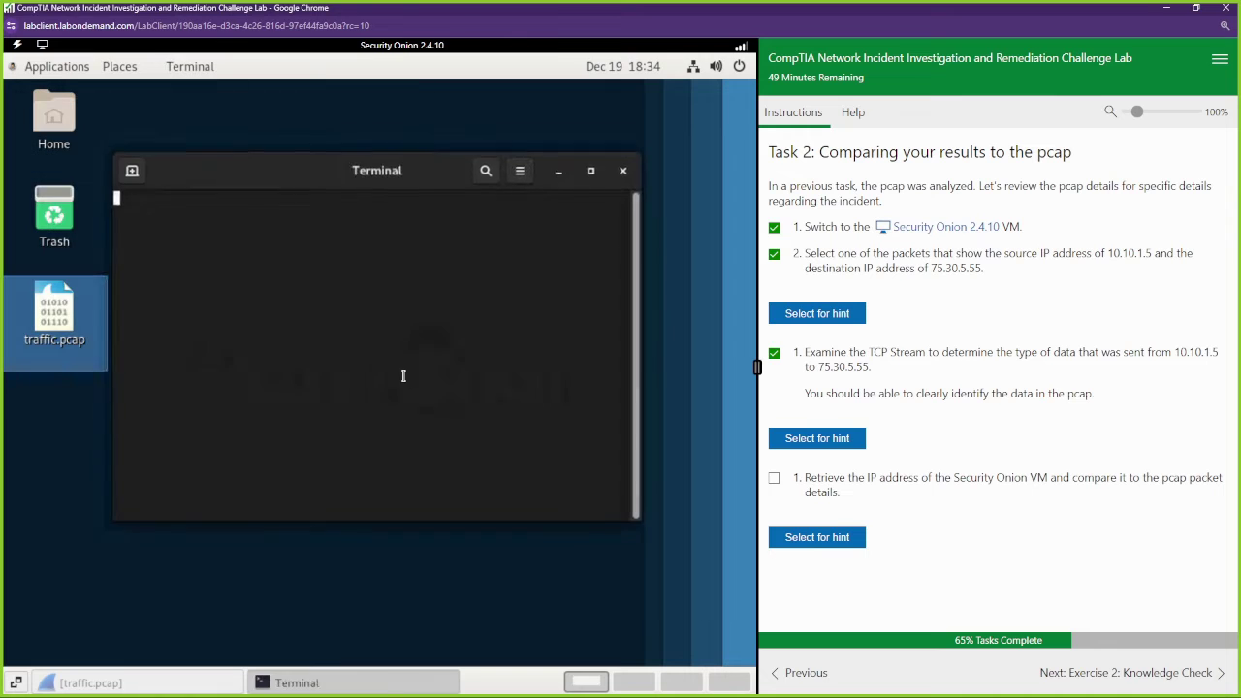
text(ifconfig)
key(Return)
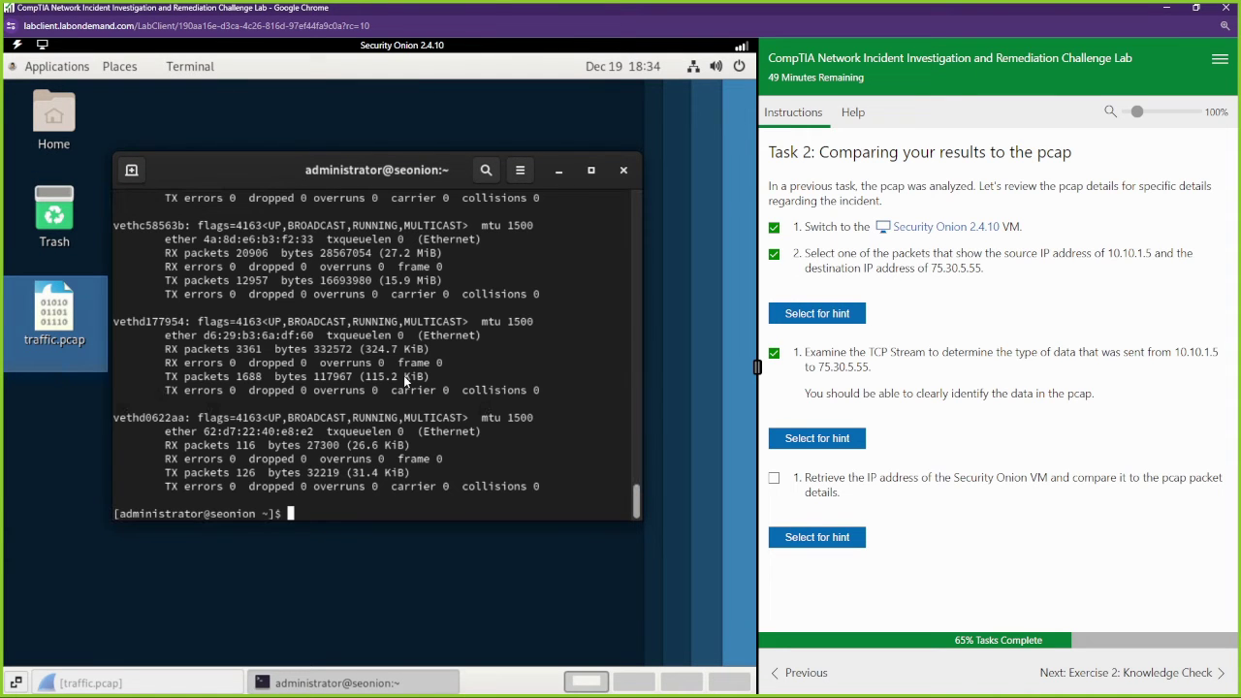
Step: Locate the ens32 interface's IP address in the ifconfig output and mark the IP retrieval step complete
scroll(327, 280, up, 10)
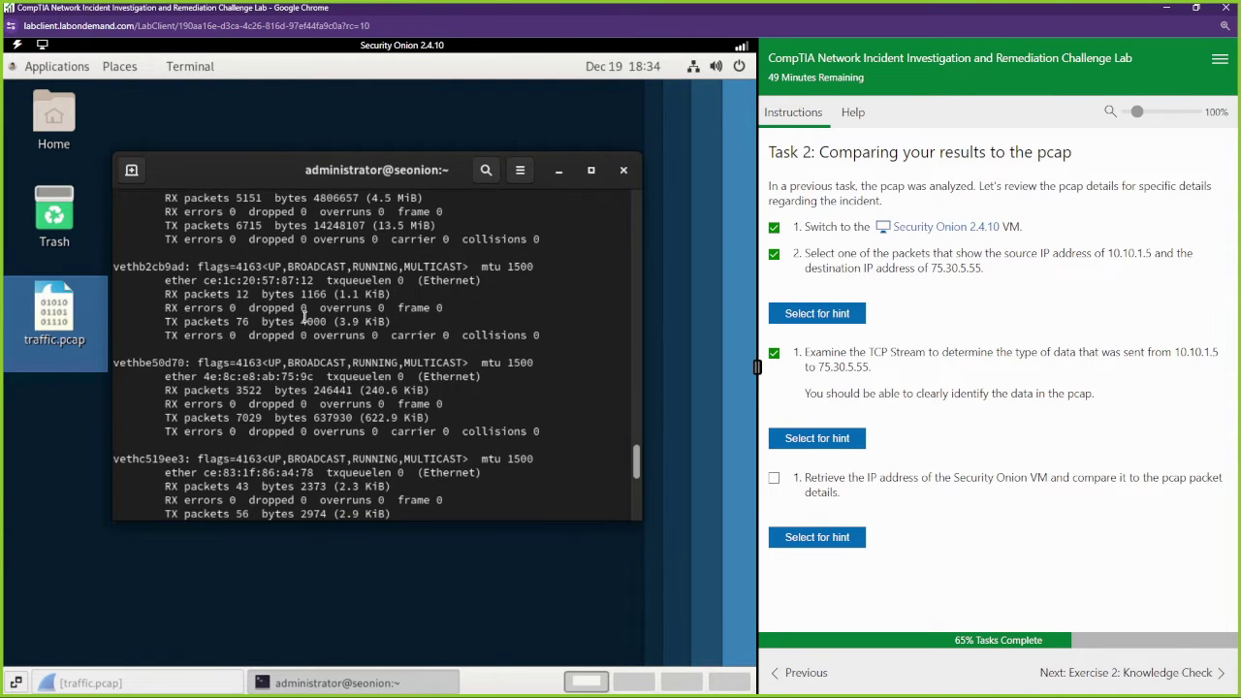
scroll(305, 317, up, 10)
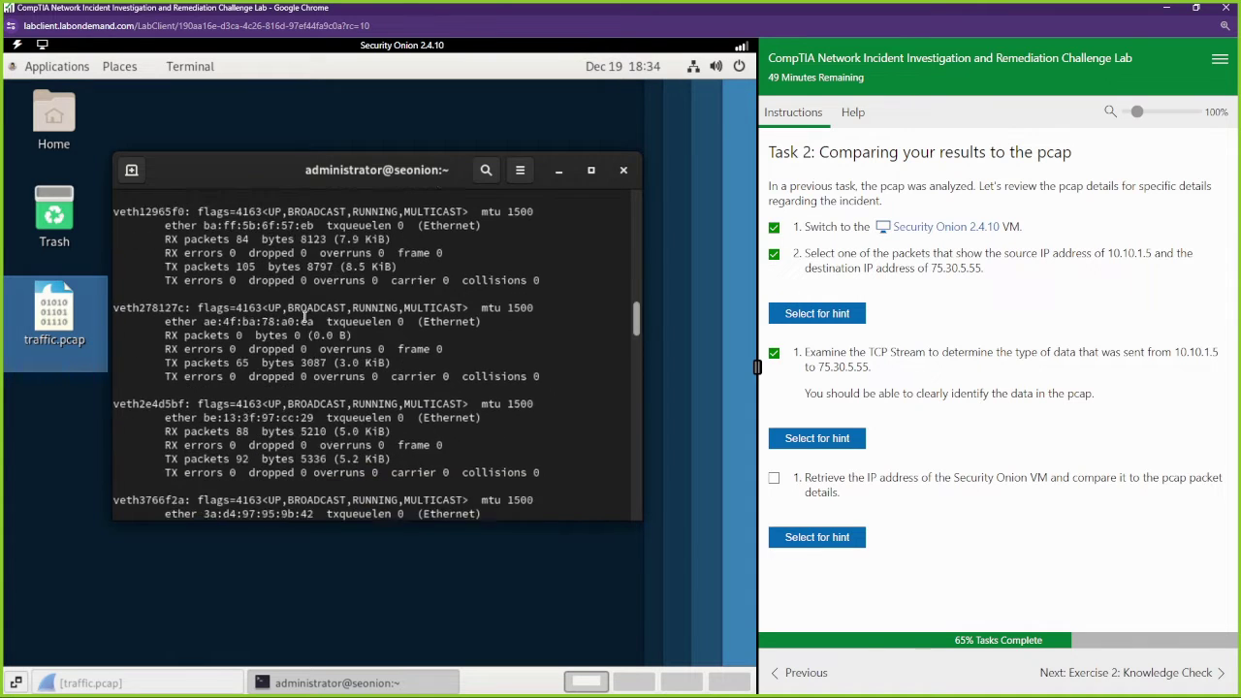
scroll(304, 317, up, 3)
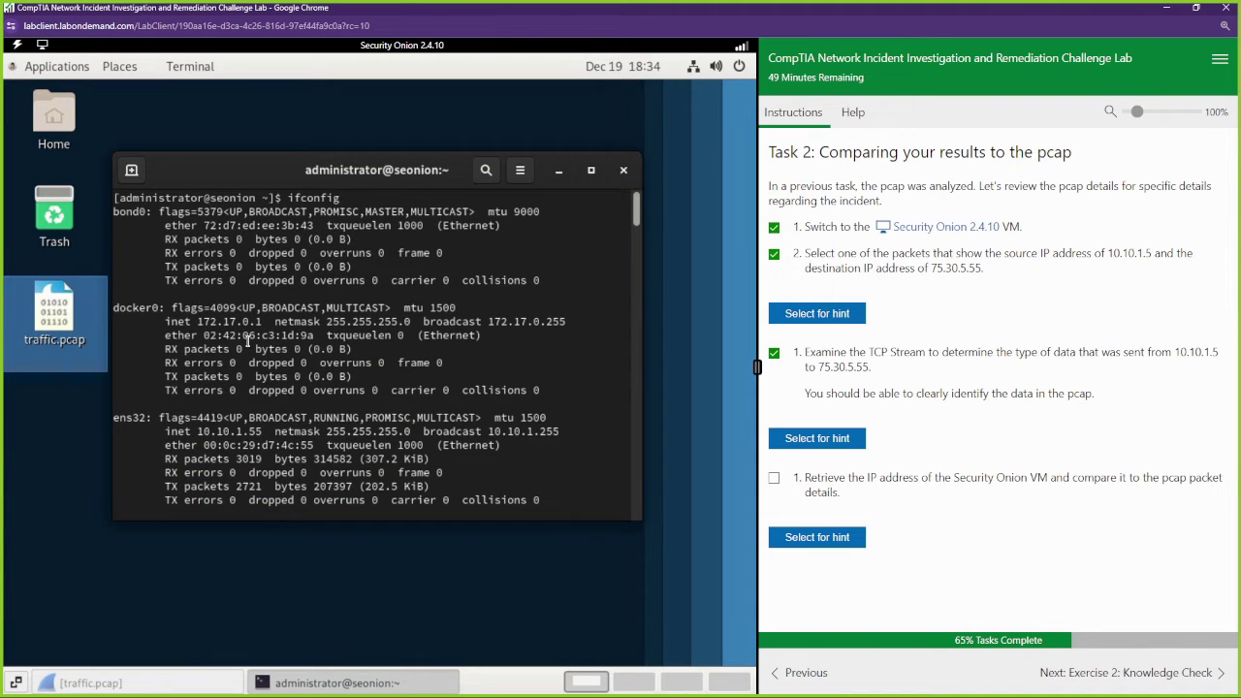
double_click(124, 419)
drag(204, 431, 249, 431)
click(774, 479)
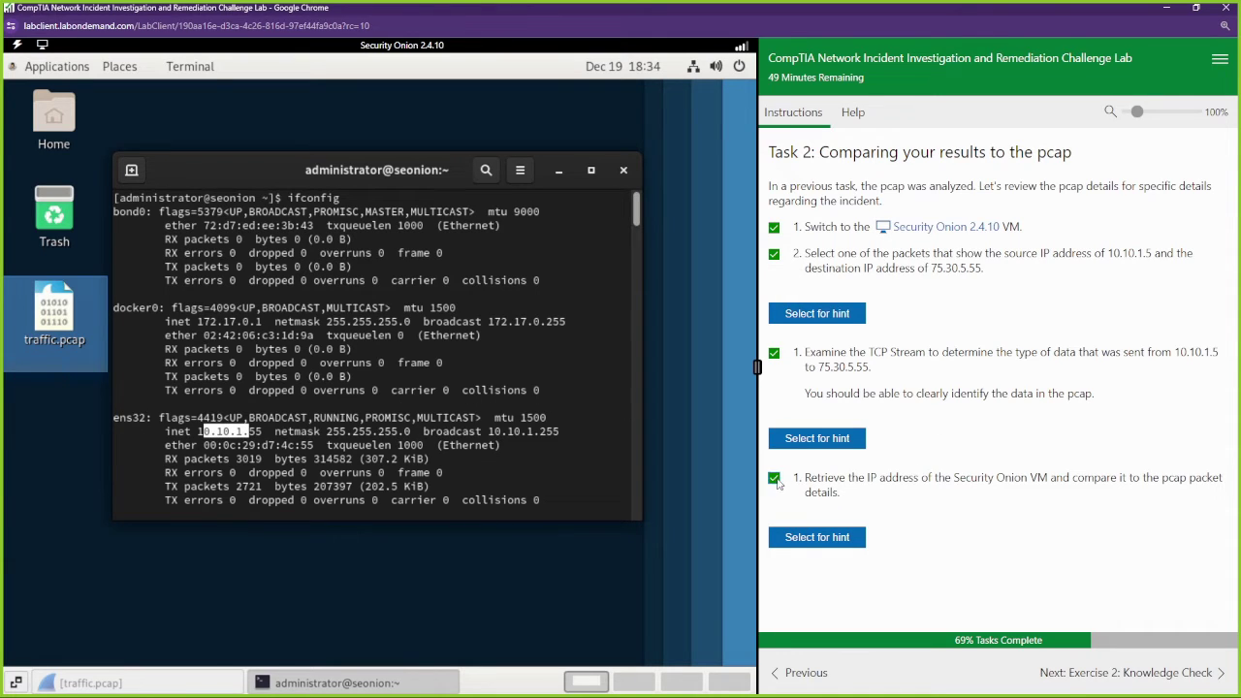
Step: In the Exercise 2 Knowledge Check, submit WIN-MSITE54SFL9\Adm1nistrator as the new account and Spyware as the malware type
click(1116, 668)
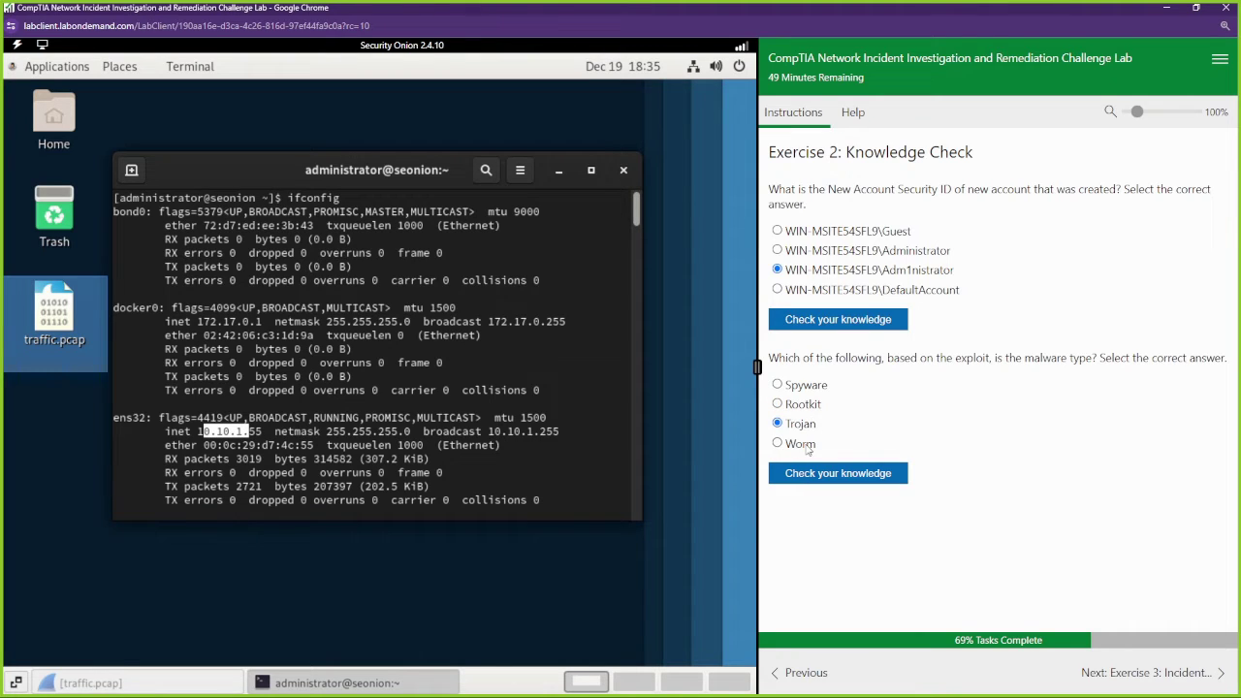
click(807, 446)
click(894, 473)
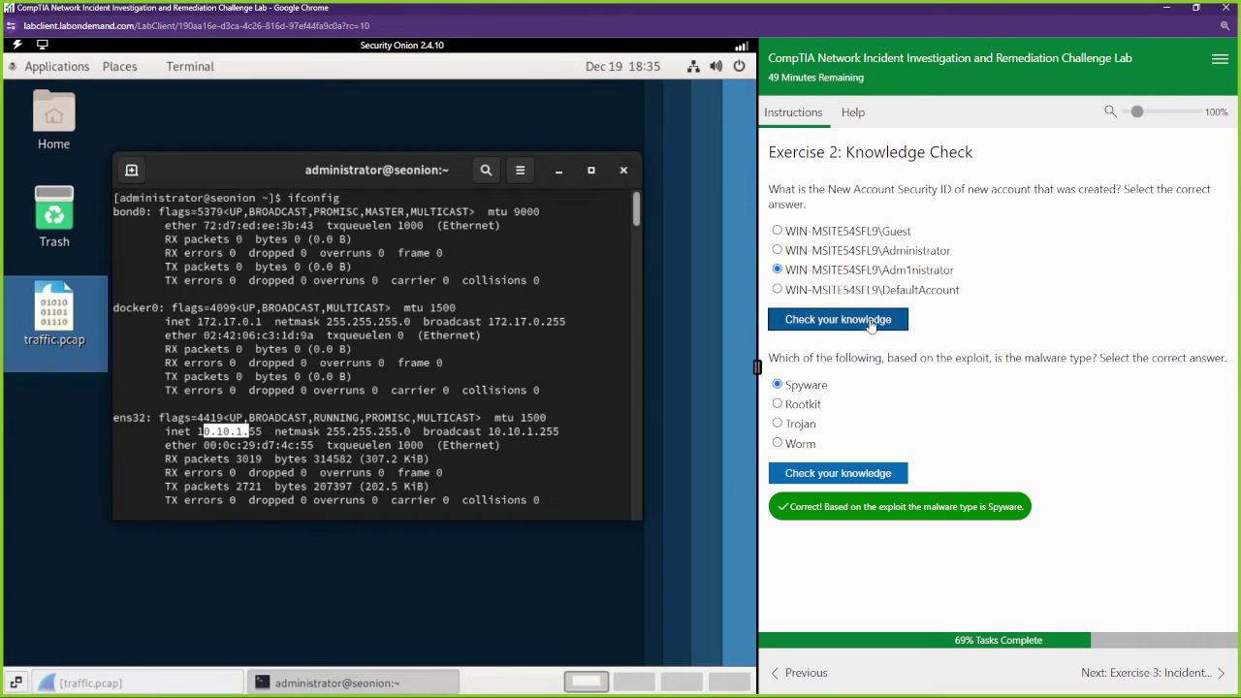
click(872, 325)
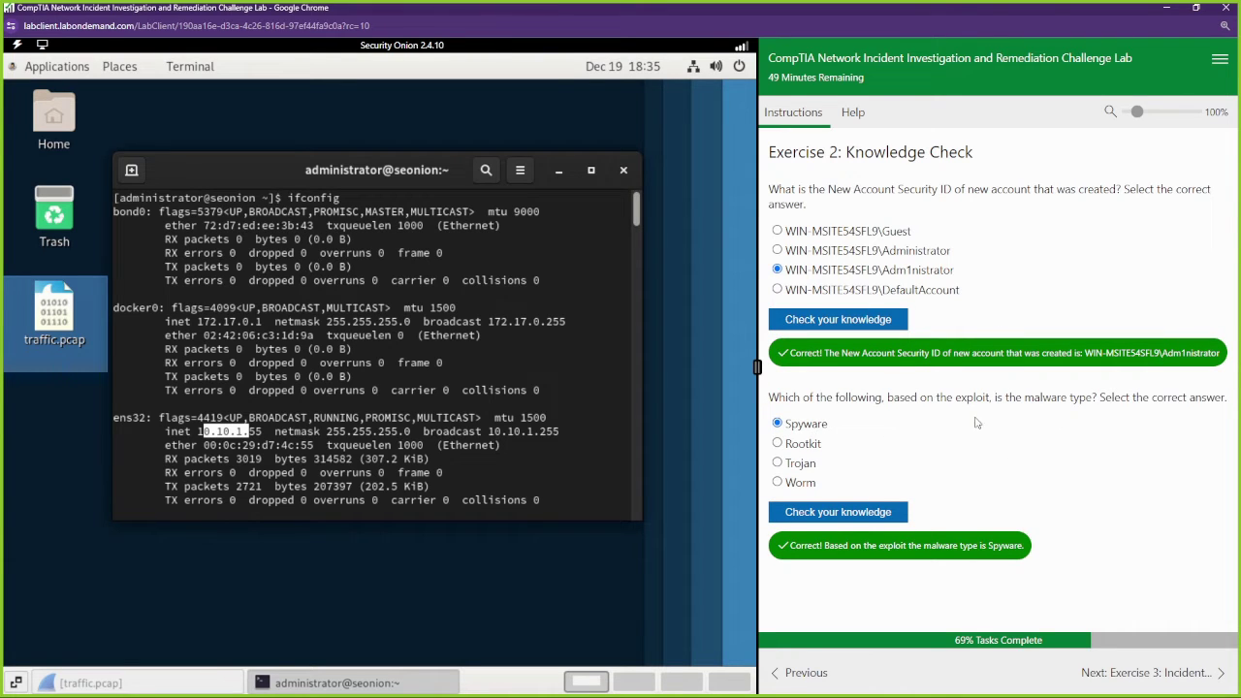
Step: Continue to Exercise 3: Incident Identification and mark both note-review steps of Task 1 complete
click(1194, 672)
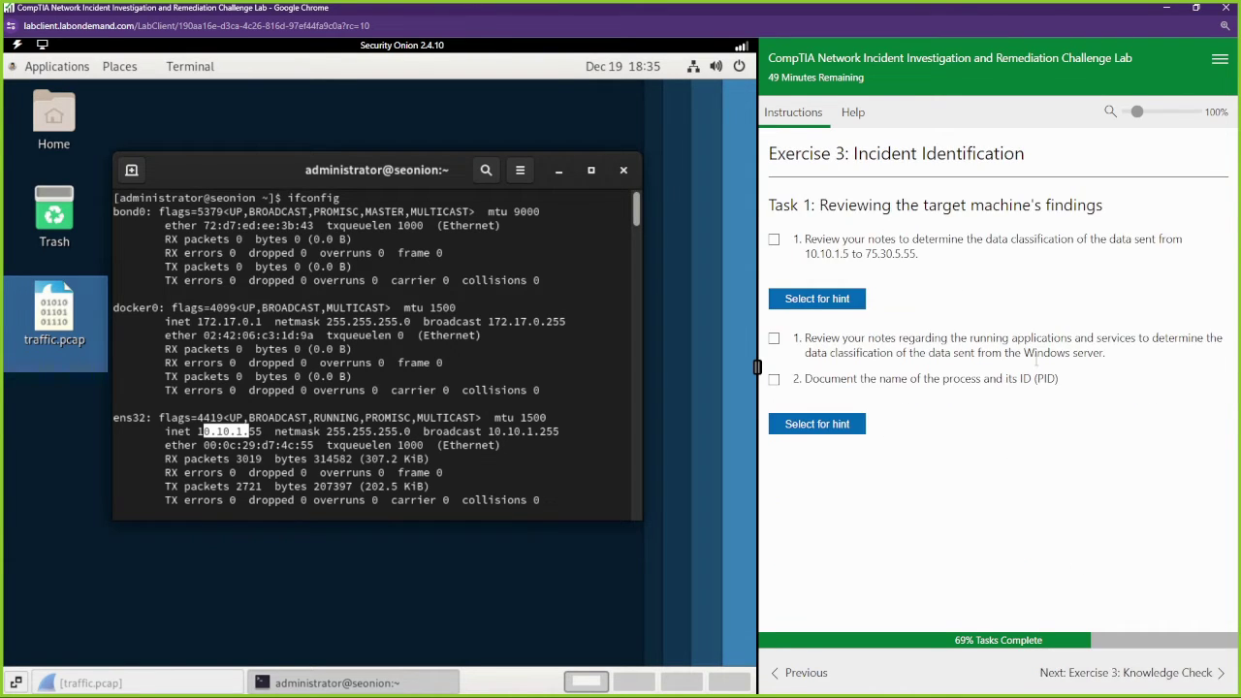
click(774, 240)
click(776, 343)
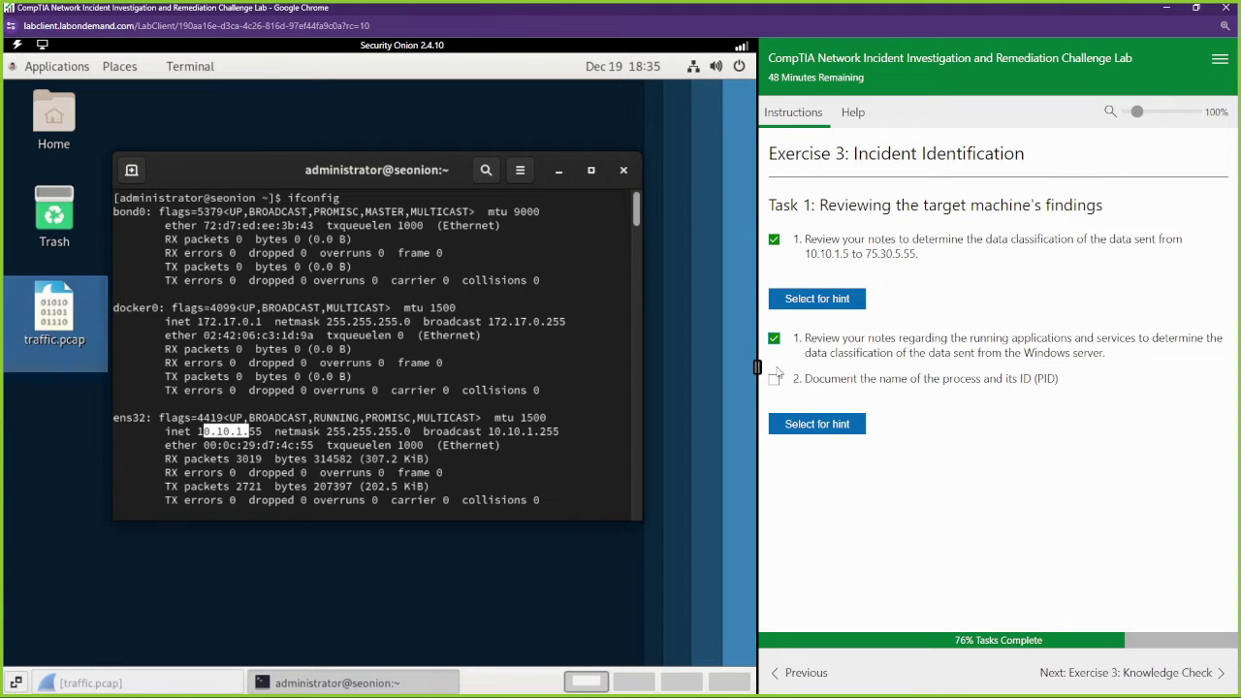
Step: Mark the process documentation step complete and submit WinT0Ols.exe and PII as the Exercise 3 Knowledge Check answers
click(775, 379)
click(1173, 671)
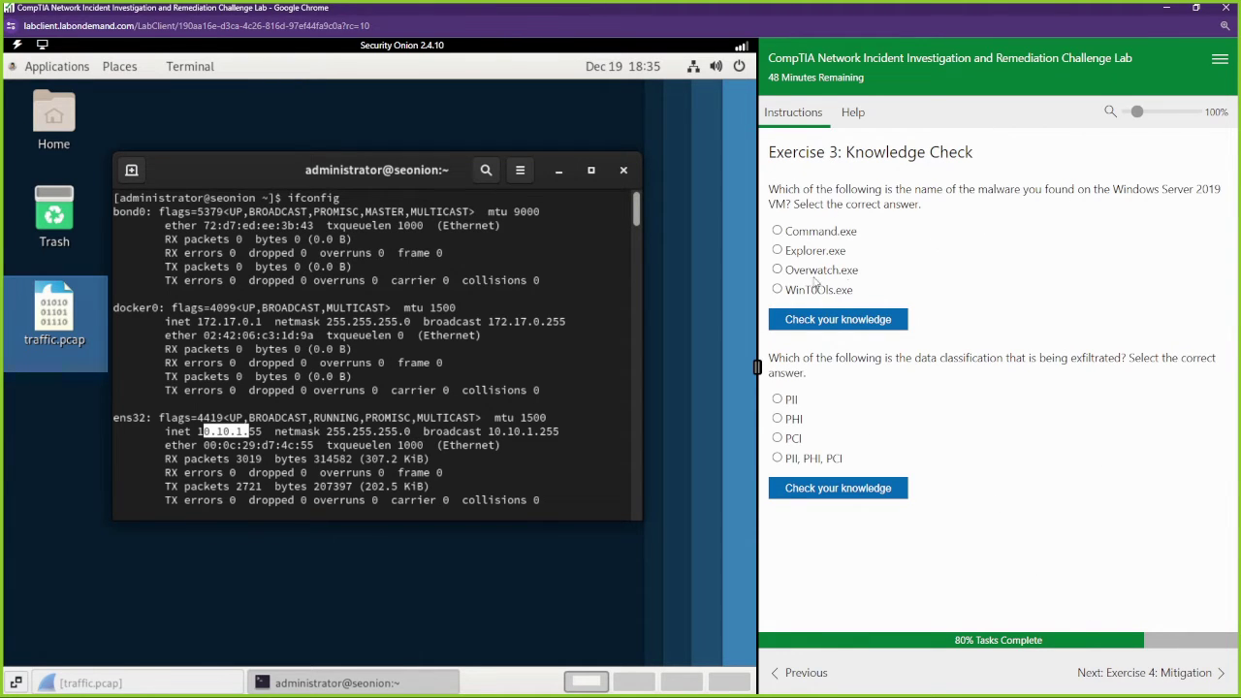
click(835, 319)
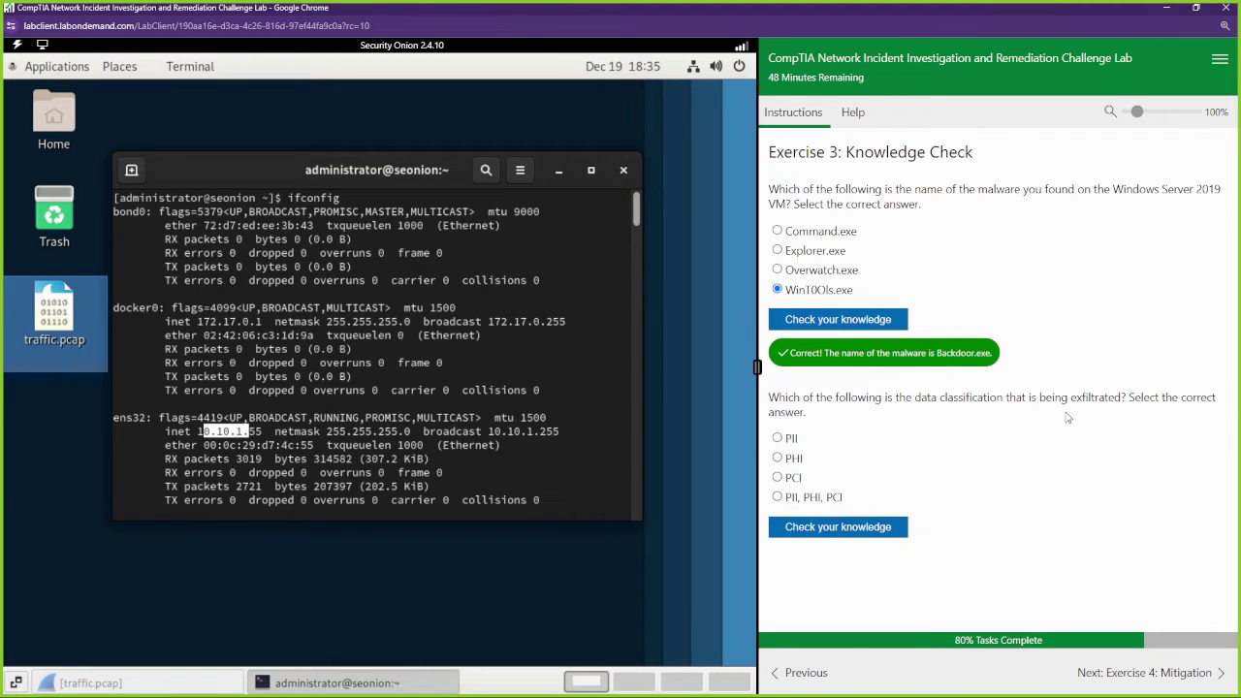
click(788, 439)
click(830, 526)
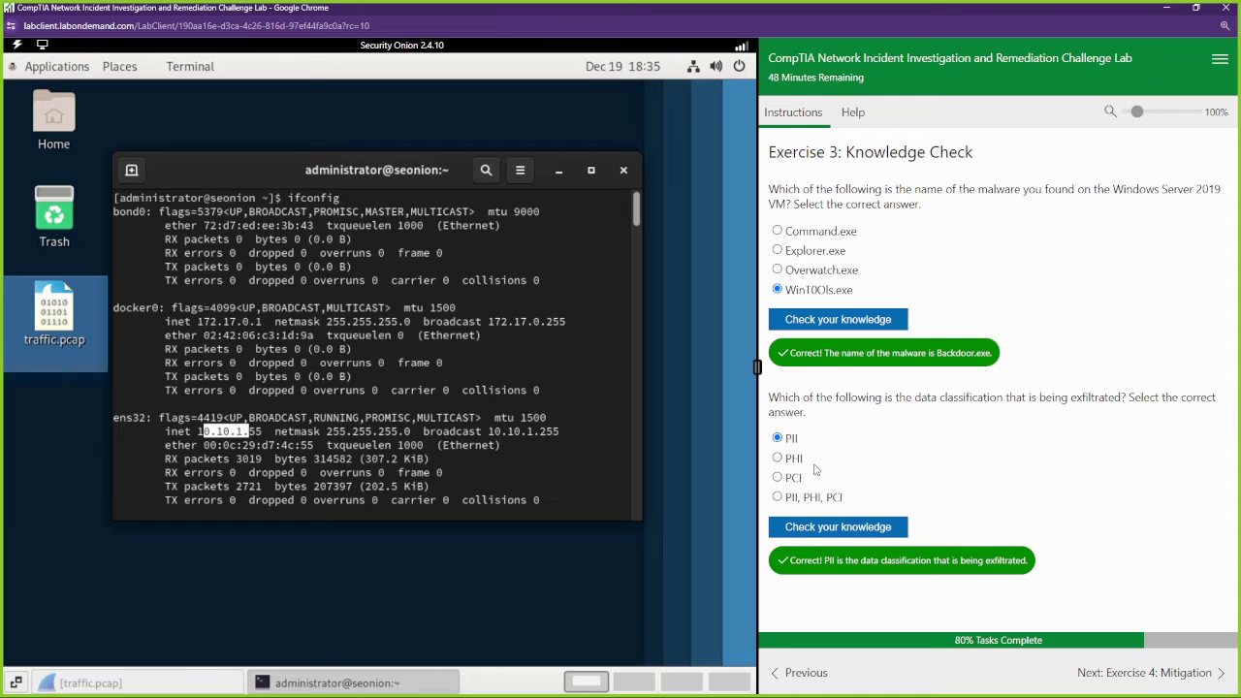
Step: Minimize the Terminal and switch to the Windows Server 2019 VM using the link in Exercise 2, Task 1
click(1158, 677)
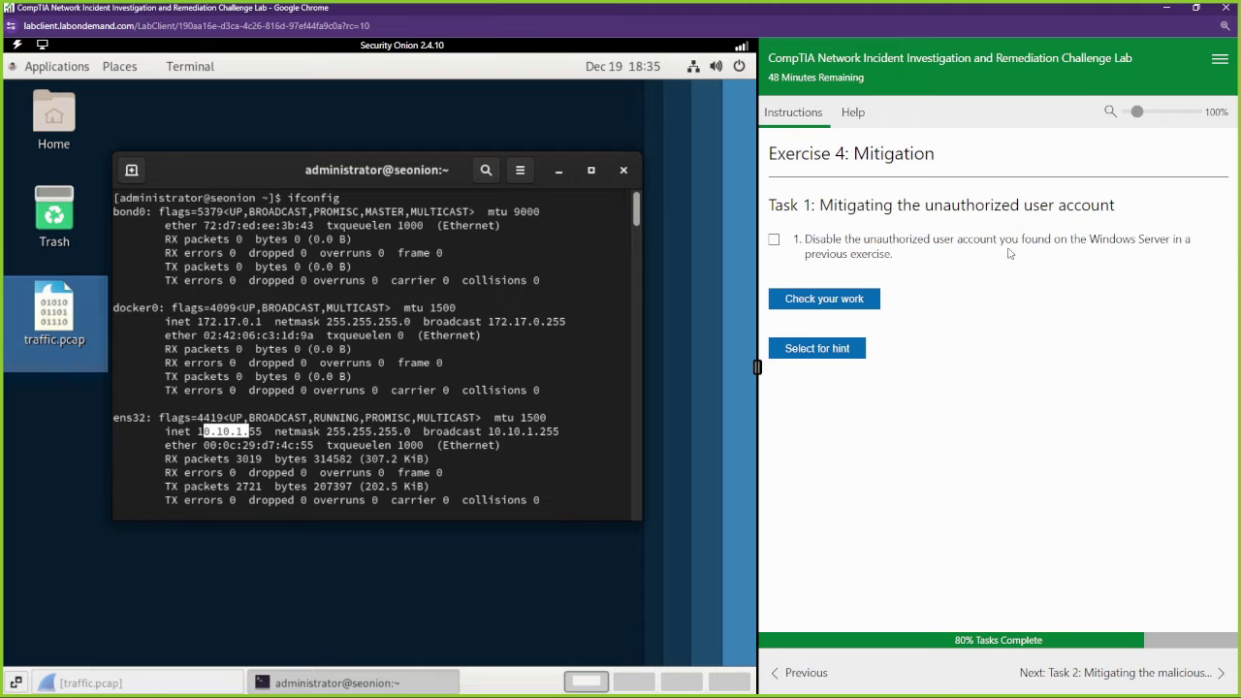
click(559, 171)
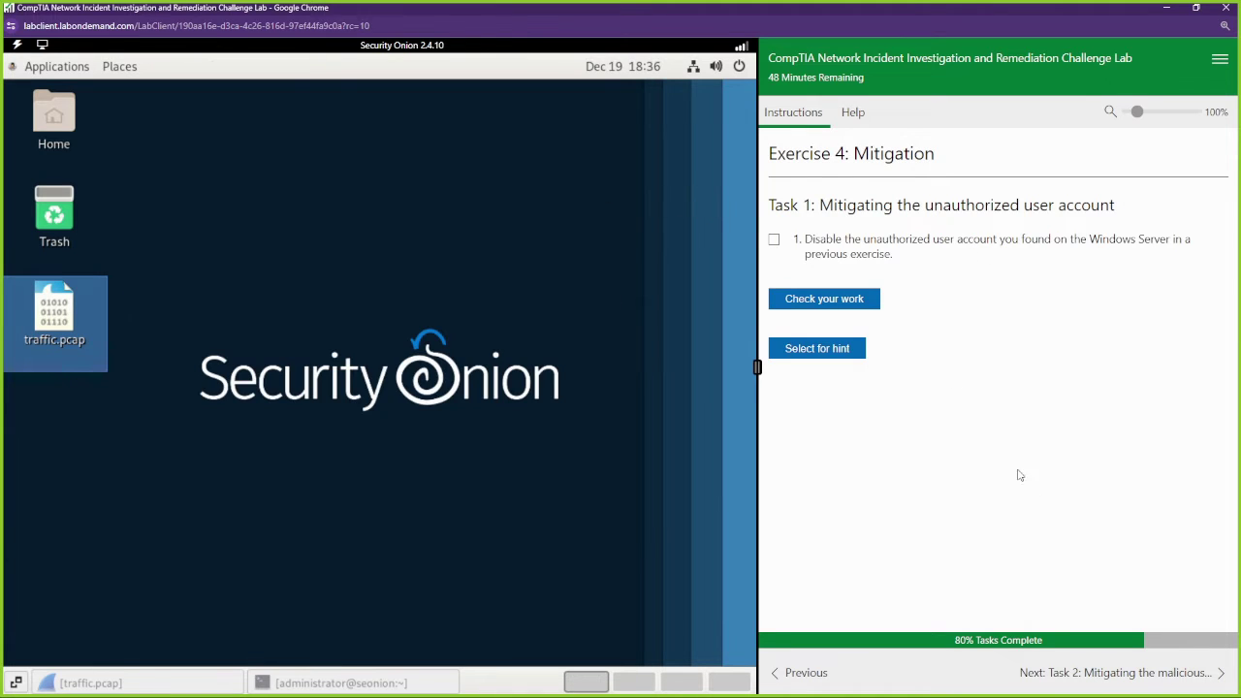
click(803, 671)
click(819, 673)
click(819, 672)
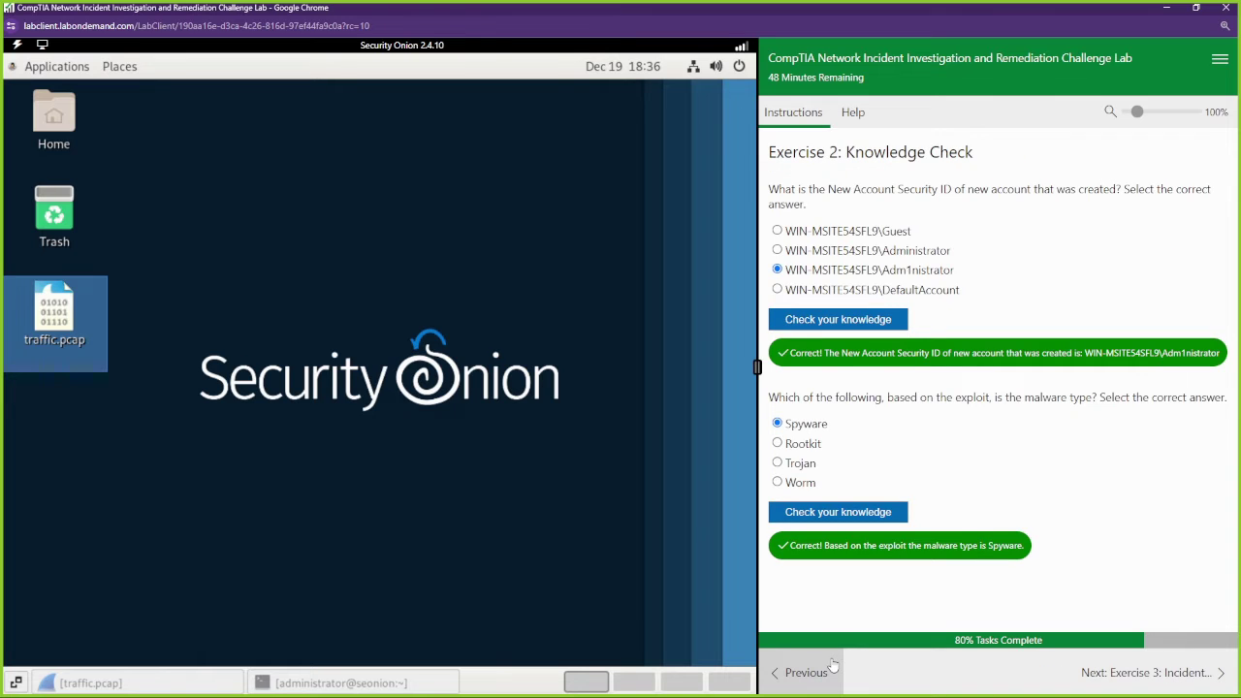
click(821, 672)
click(810, 672)
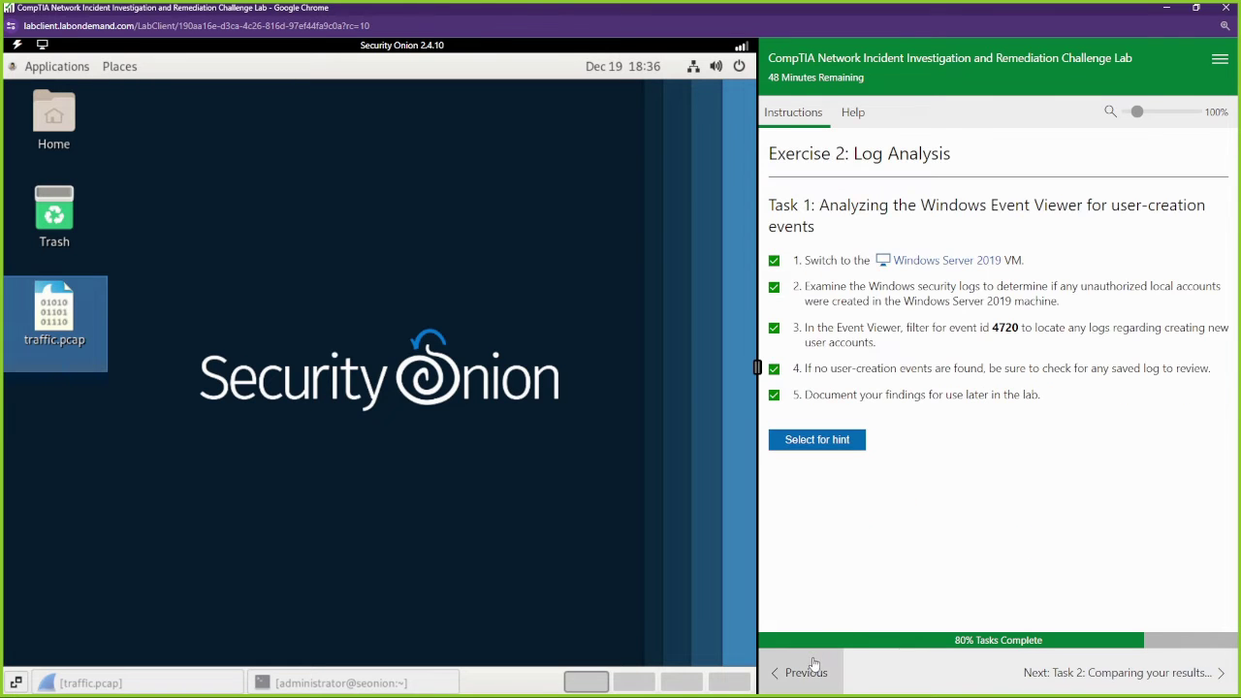
click(948, 260)
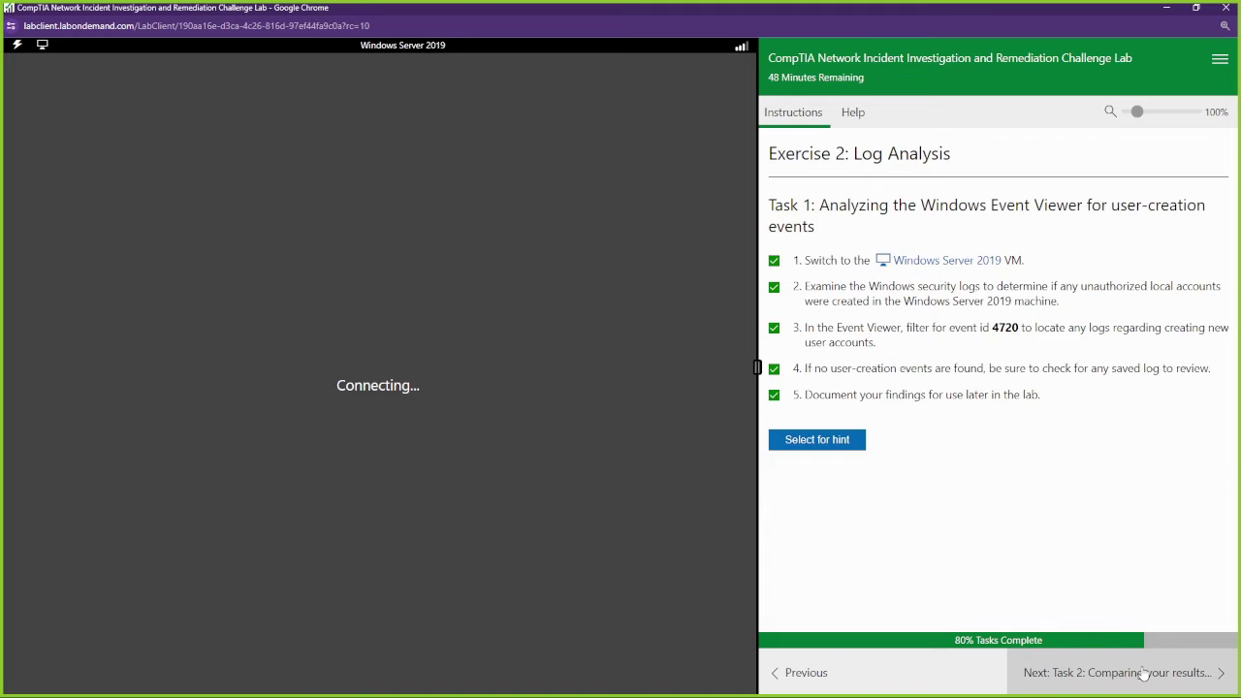
Step: Return the lab instructions to Exercise 4: Mitigation, Task 1
click(1134, 673)
click(1139, 673)
click(1142, 672)
click(1144, 674)
click(1144, 674)
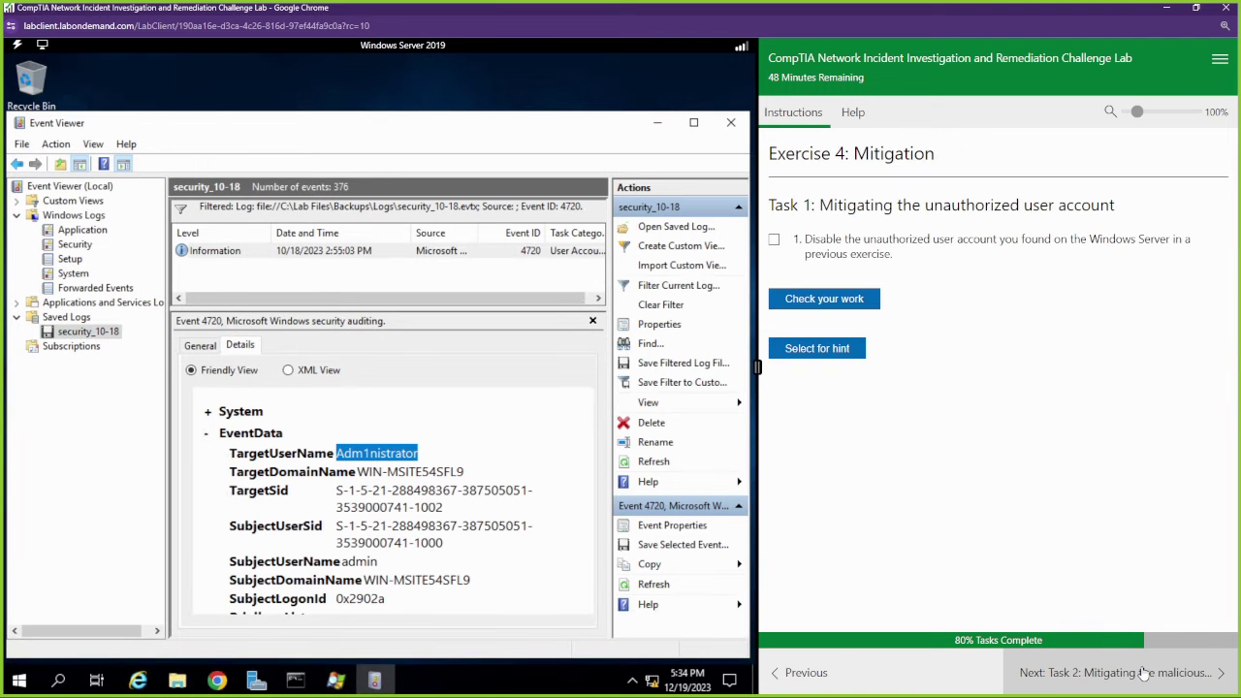
Step: Minimize Event Viewer and open the local Users list in Computer Management
click(656, 123)
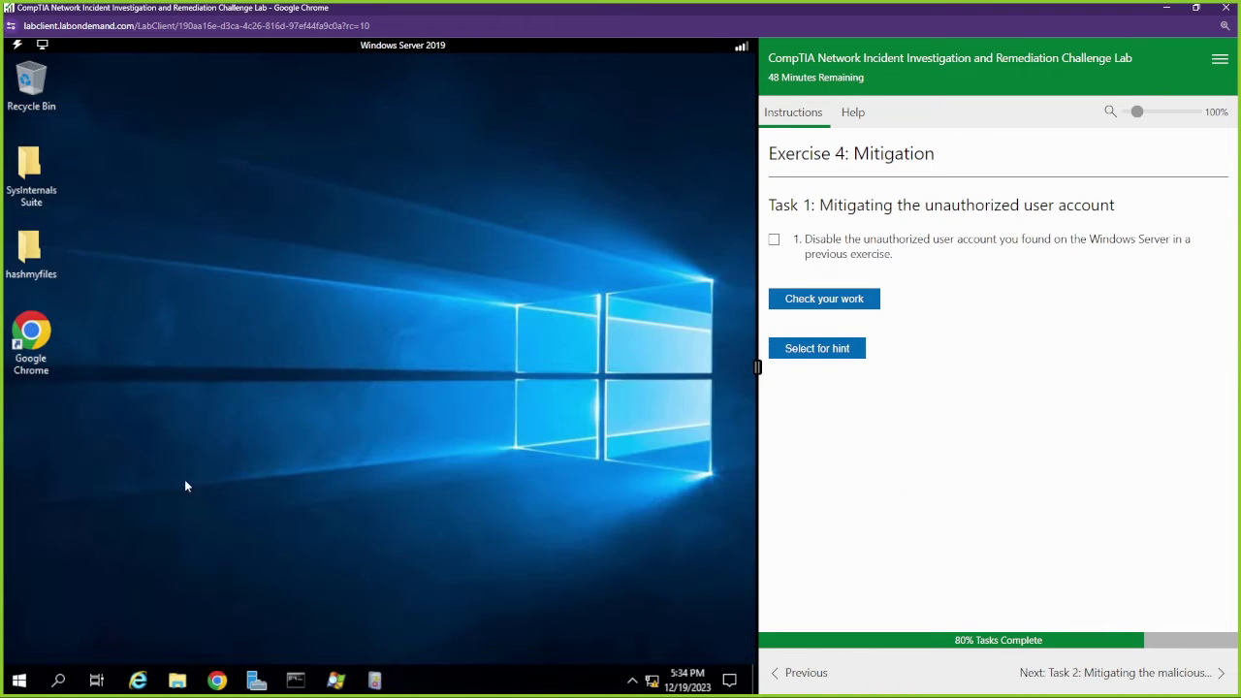
right_click(29, 674)
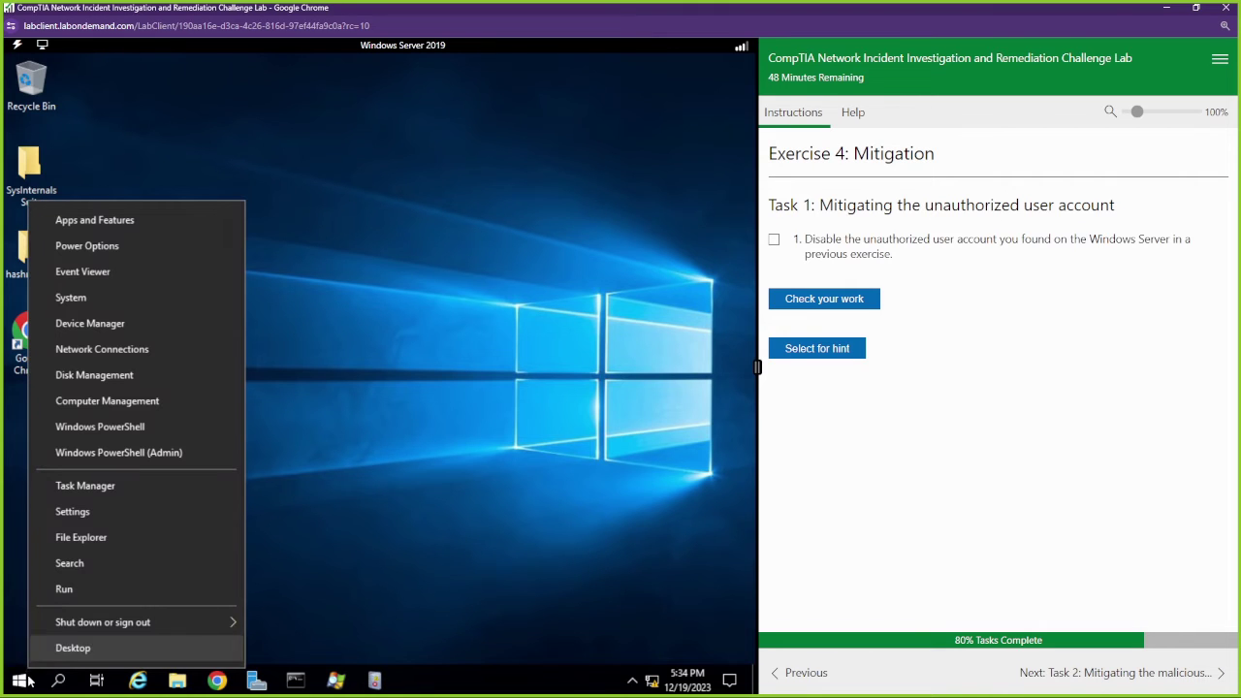
click(129, 402)
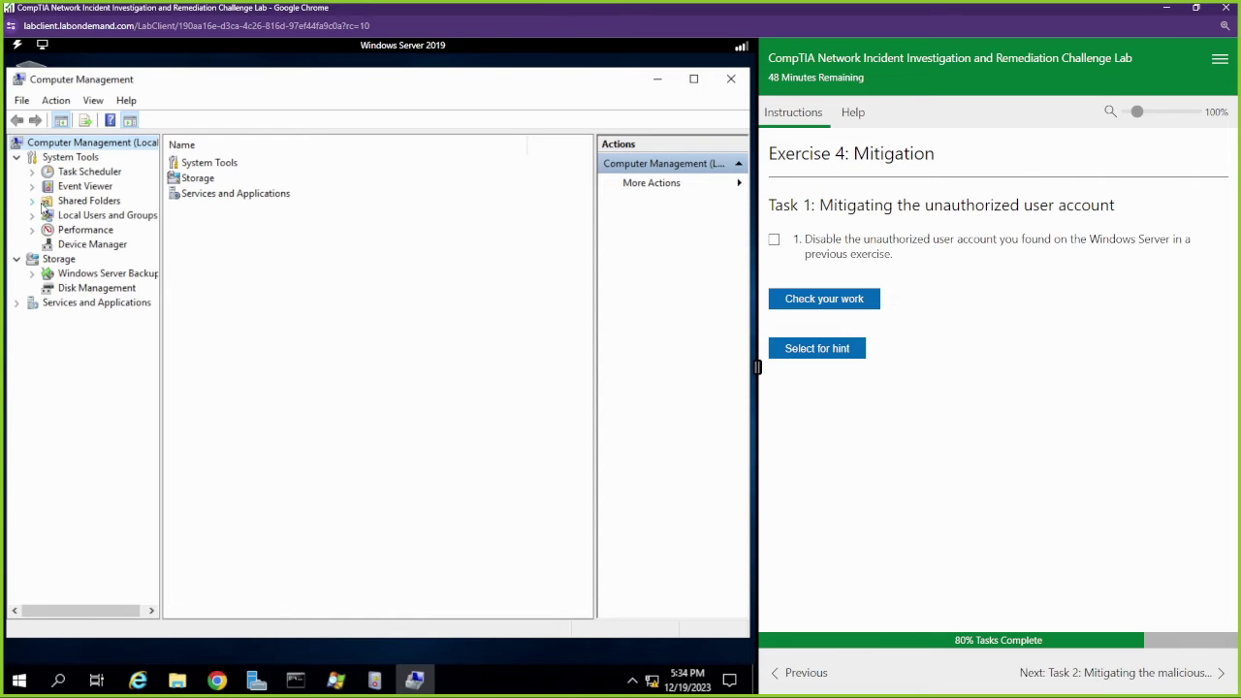
click(33, 217)
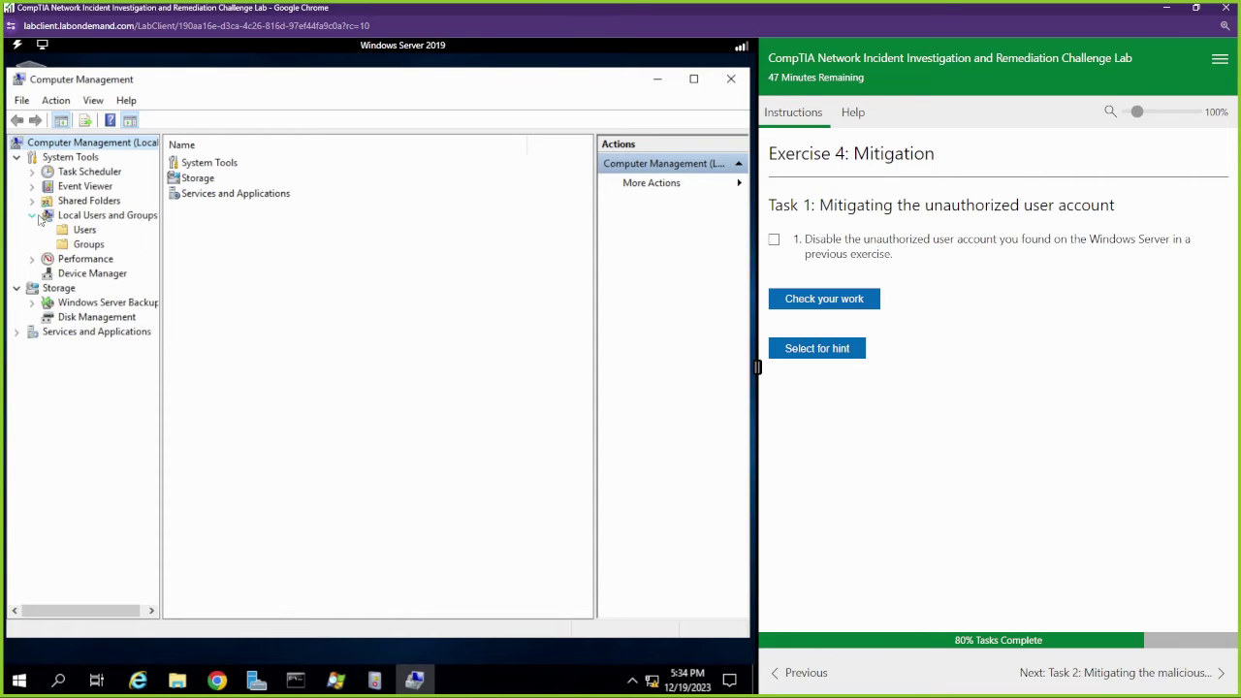
click(77, 231)
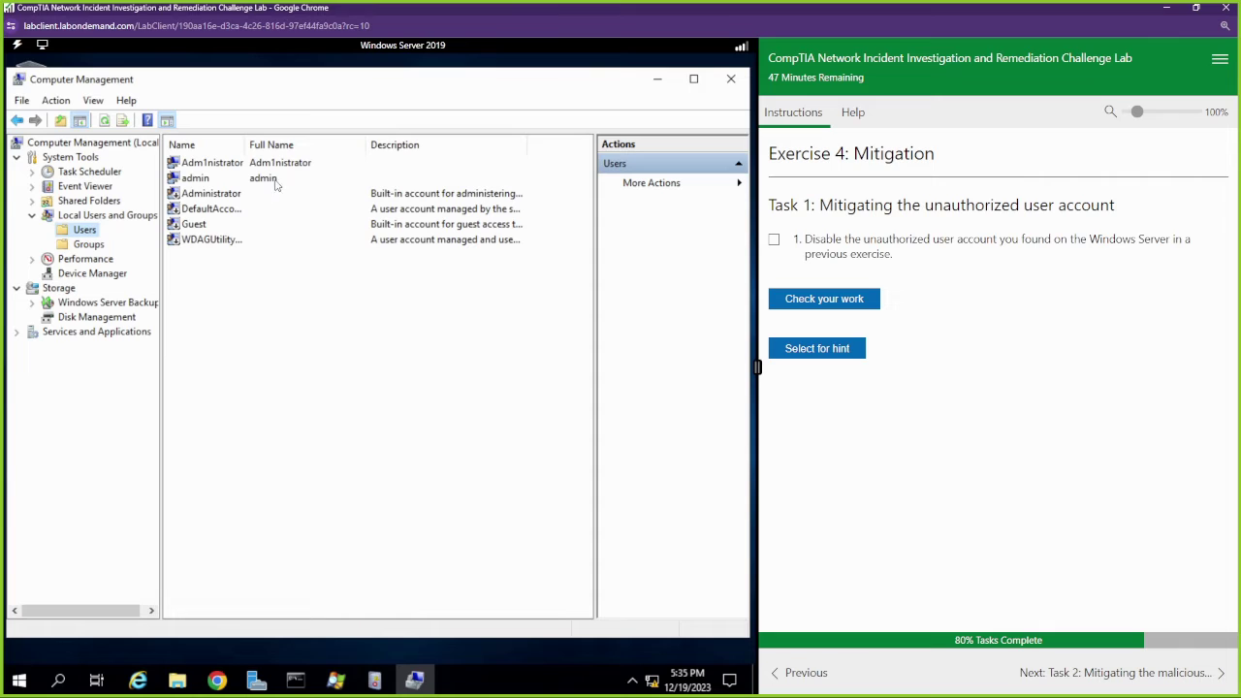
Step: Disable the Adm1nistrator account in its properties and minimize Computer Management
click(232, 167)
right_click(232, 167)
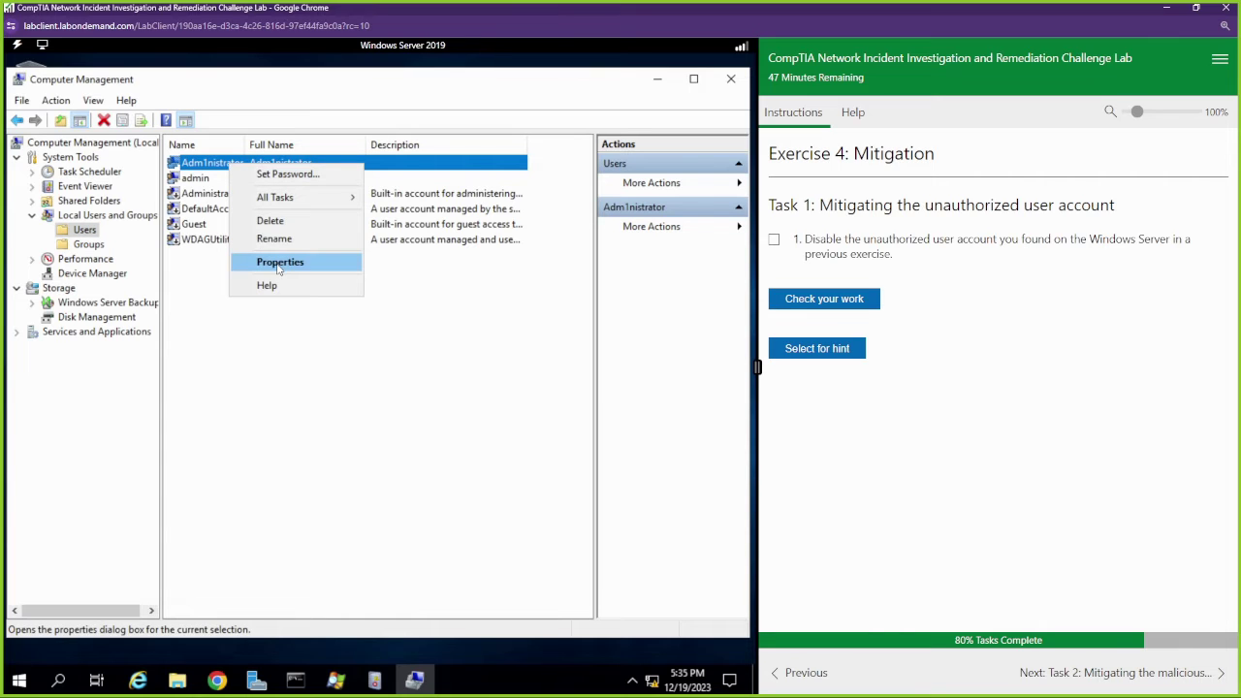
click(202, 167)
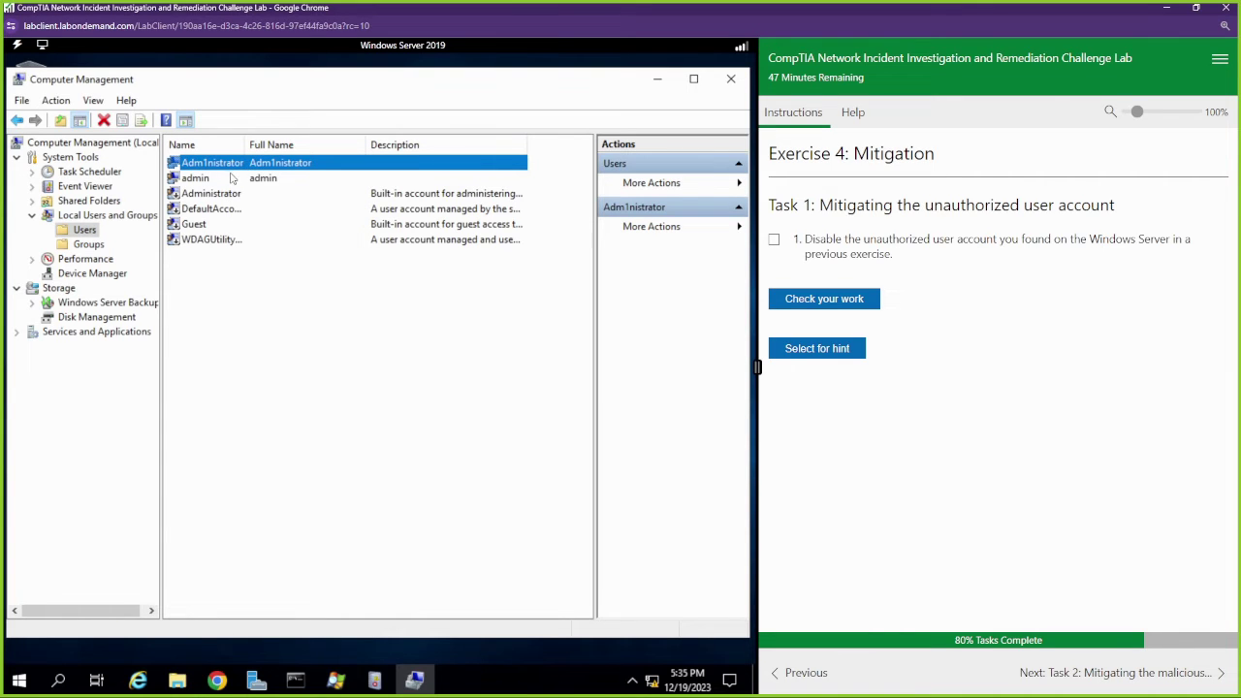
key(Escape)
right_click(228, 167)
click(294, 261)
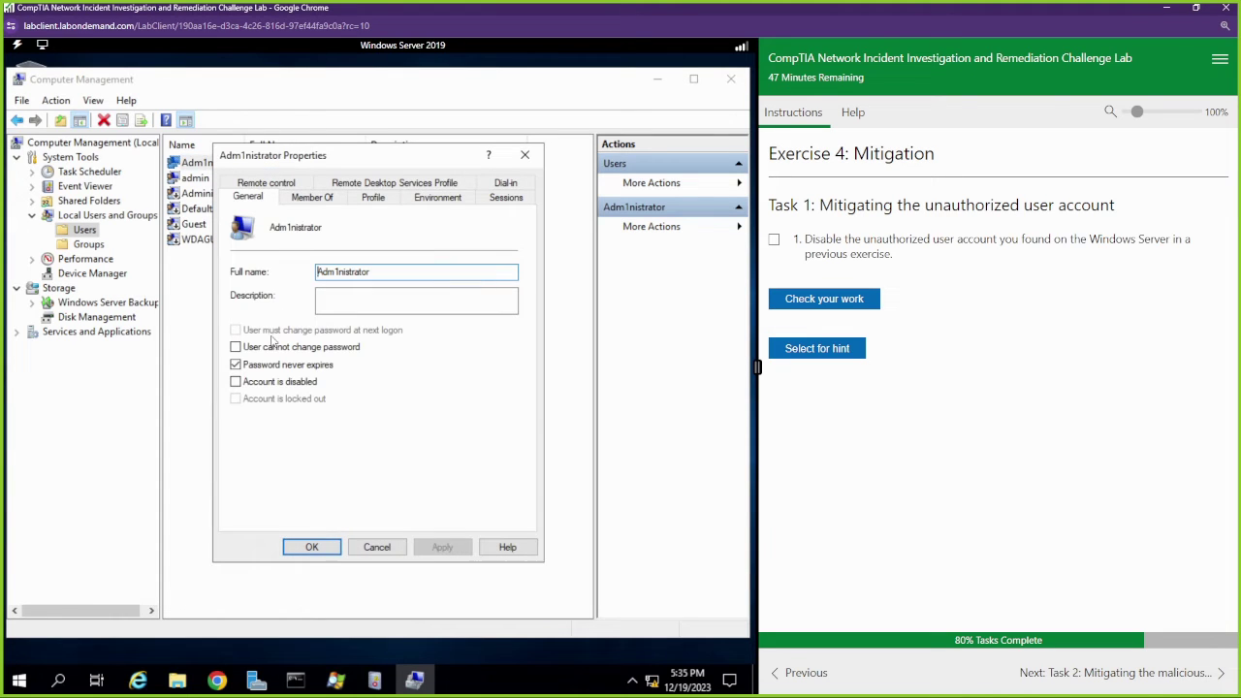
click(236, 382)
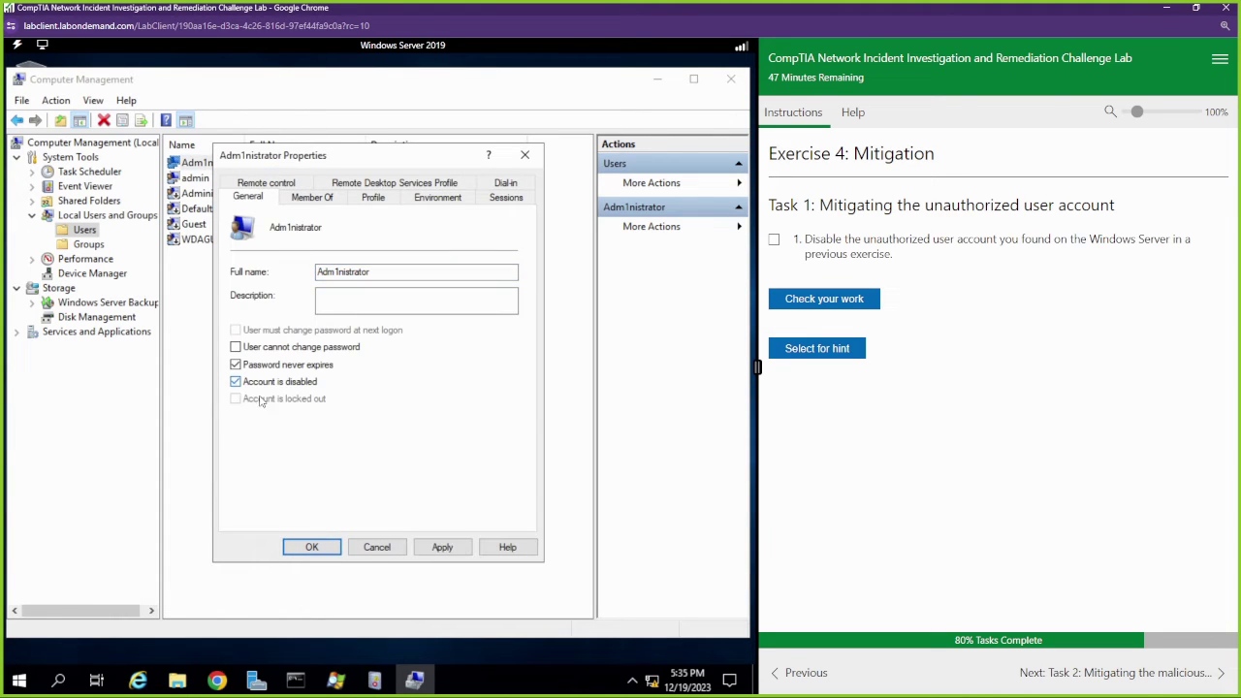
click(312, 547)
click(657, 78)
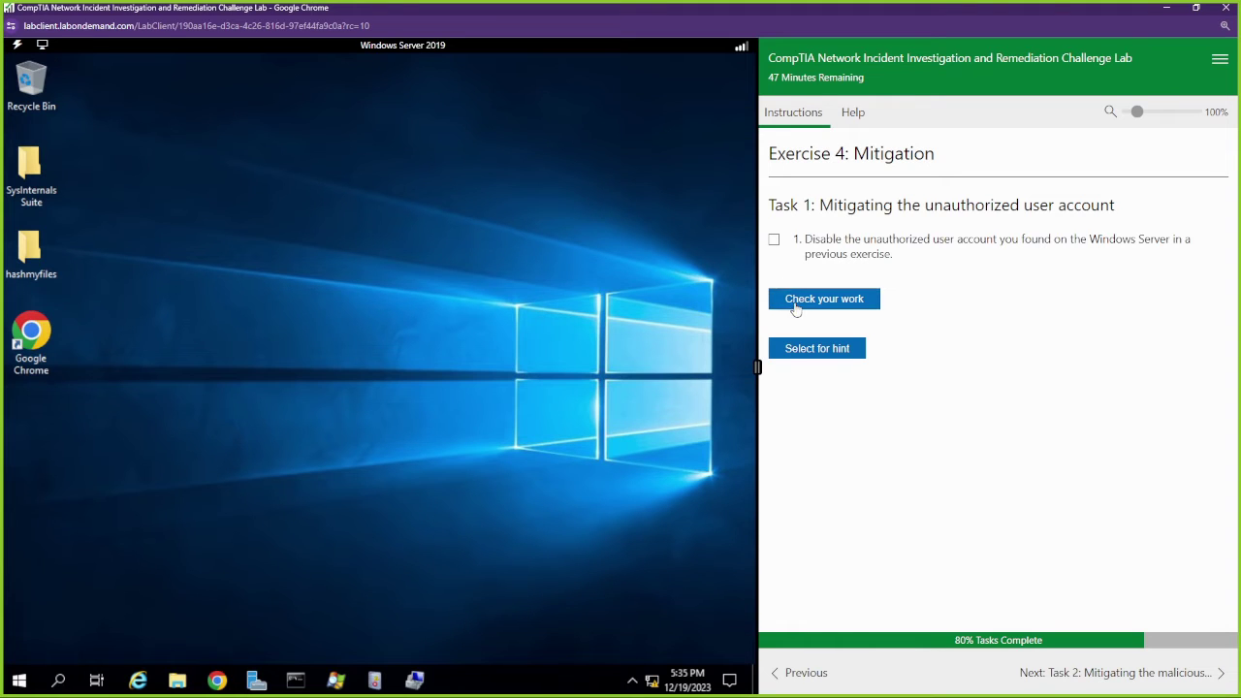
Step: Check the work for the disabled account, mark the step complete and continue to Task 2: Mitigating the malicious application
click(796, 306)
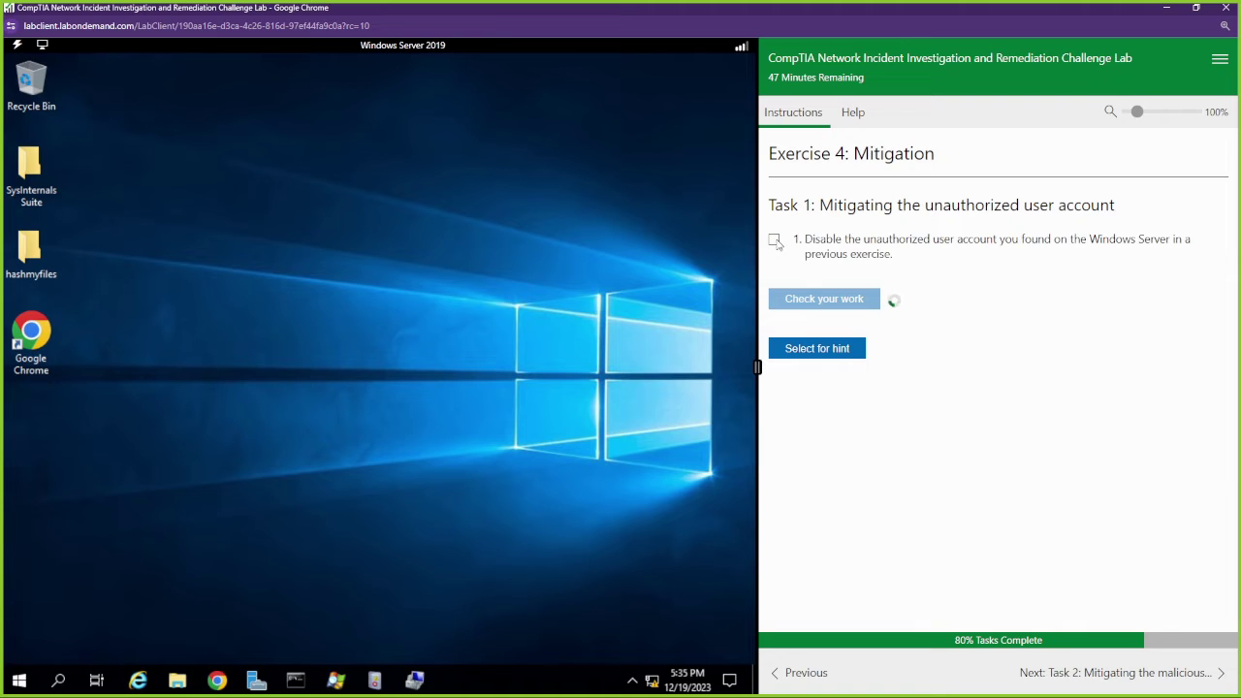
click(775, 241)
click(1176, 666)
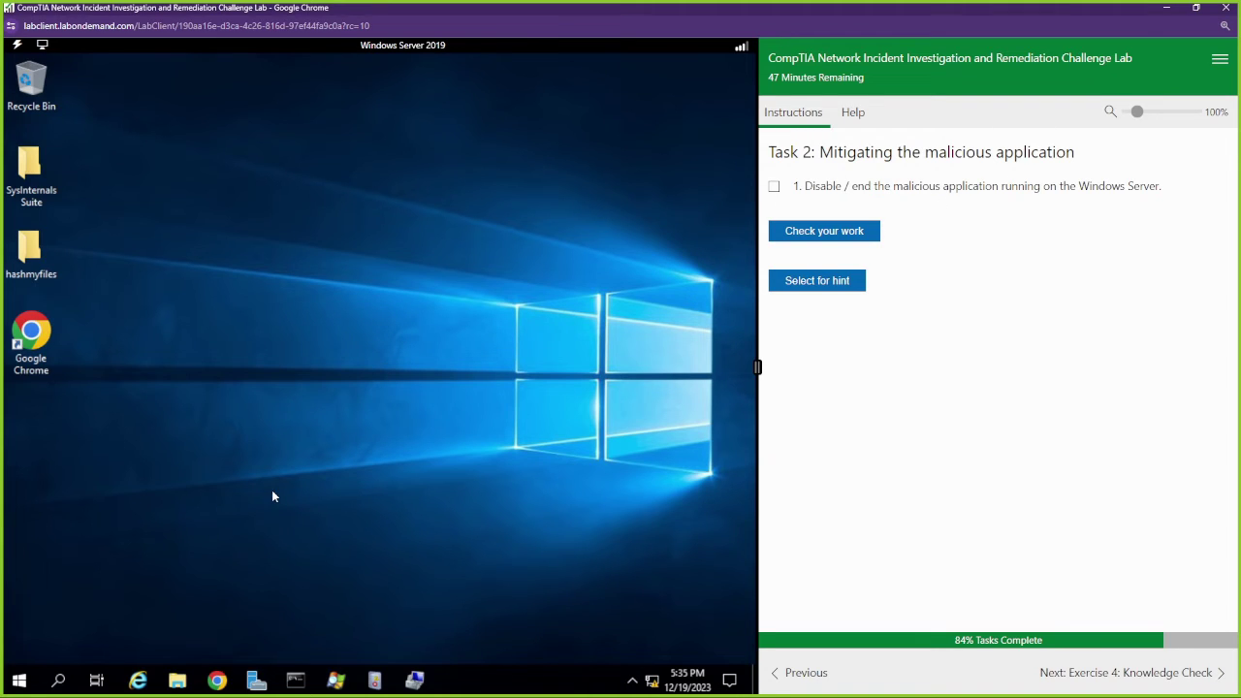
Step: Kill the WinT0Ols.exe process in Process Explorer
mouse_move(413, 686)
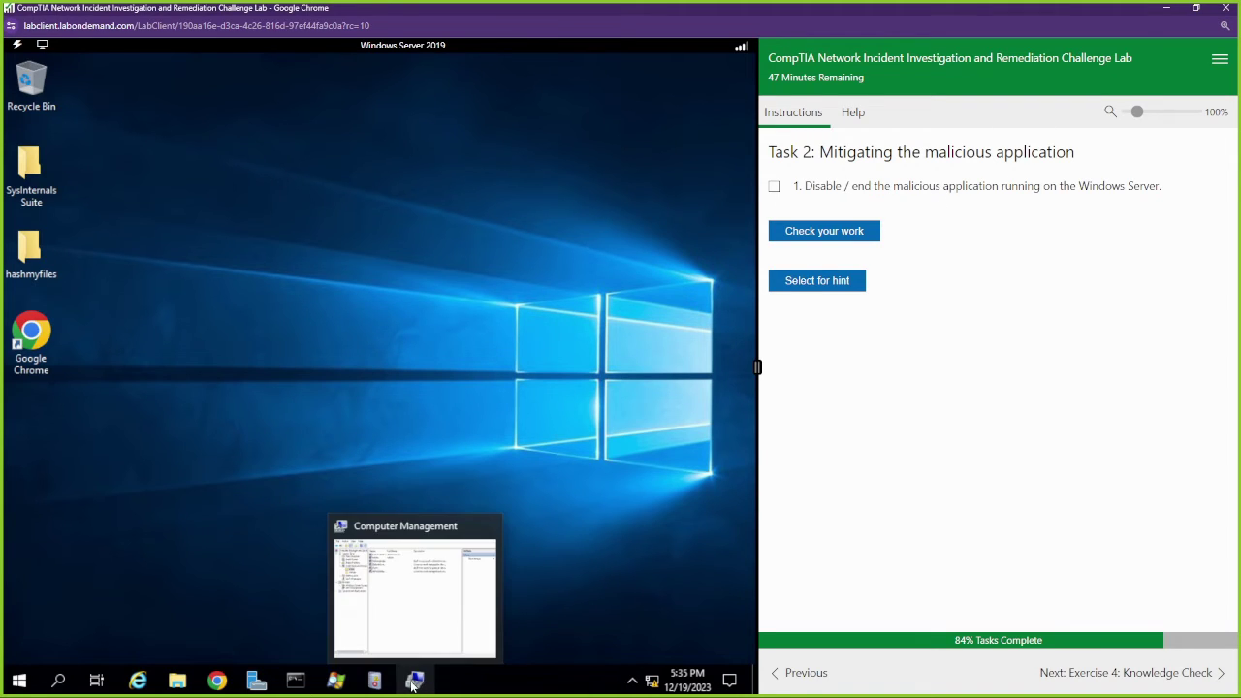
click(335, 680)
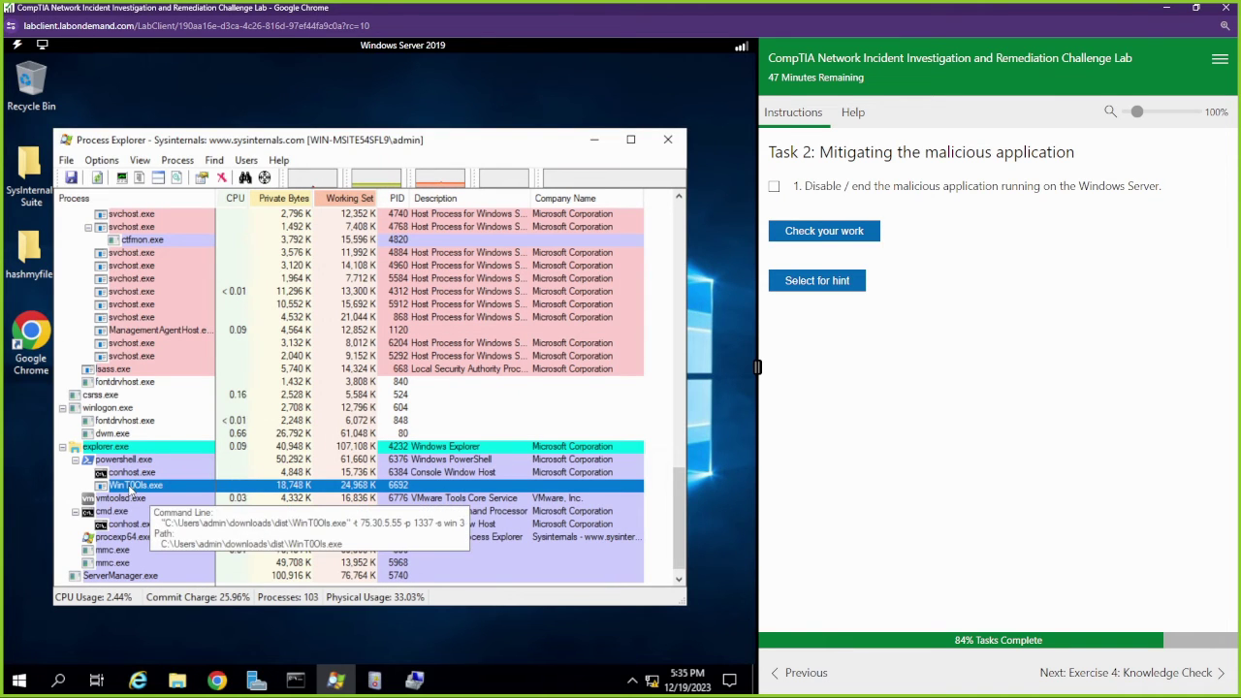
right_click(129, 489)
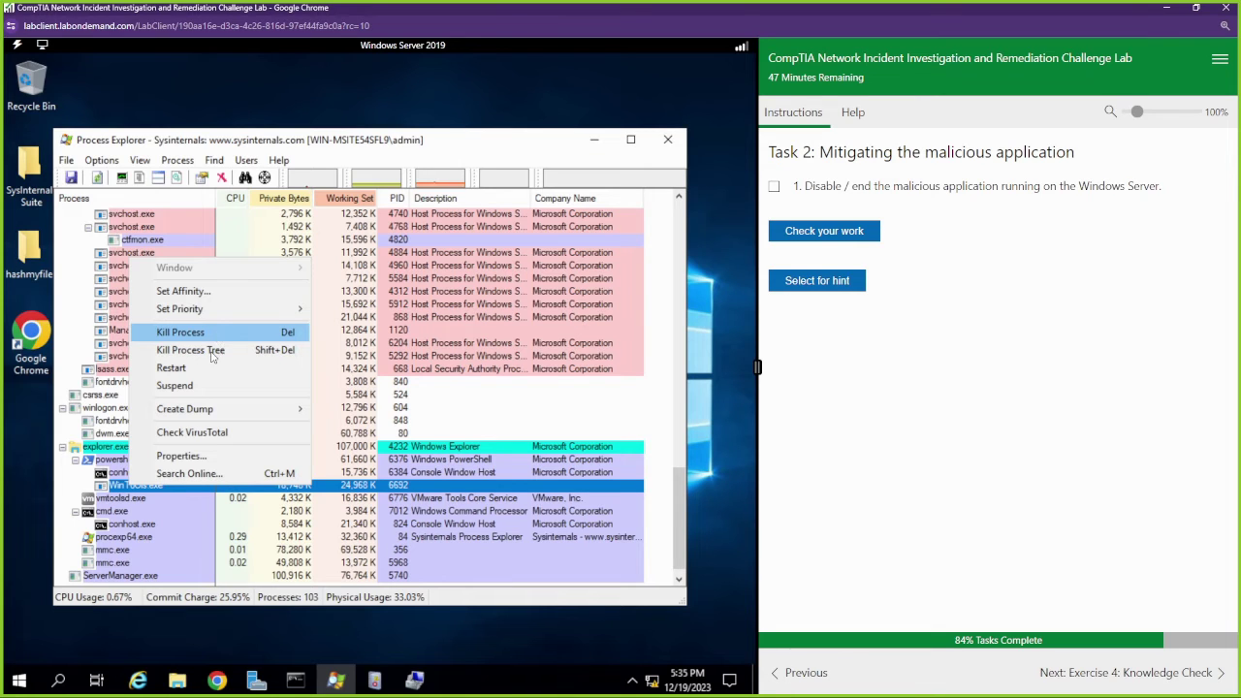
click(213, 333)
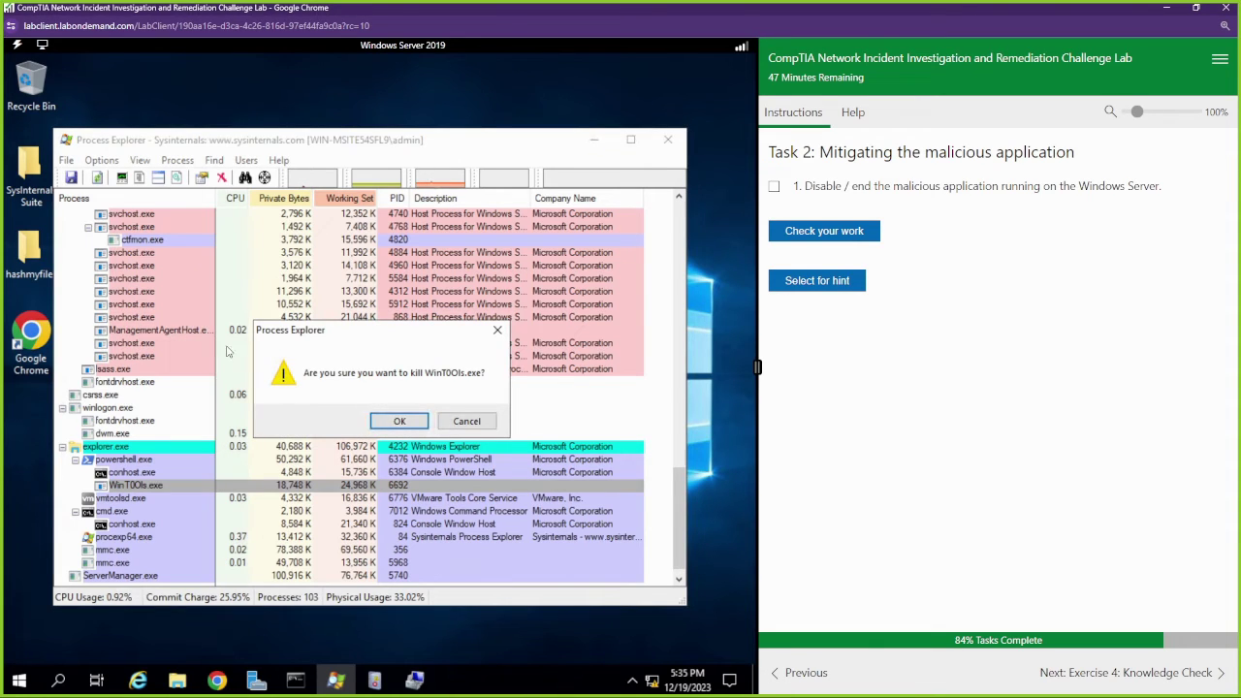
click(400, 421)
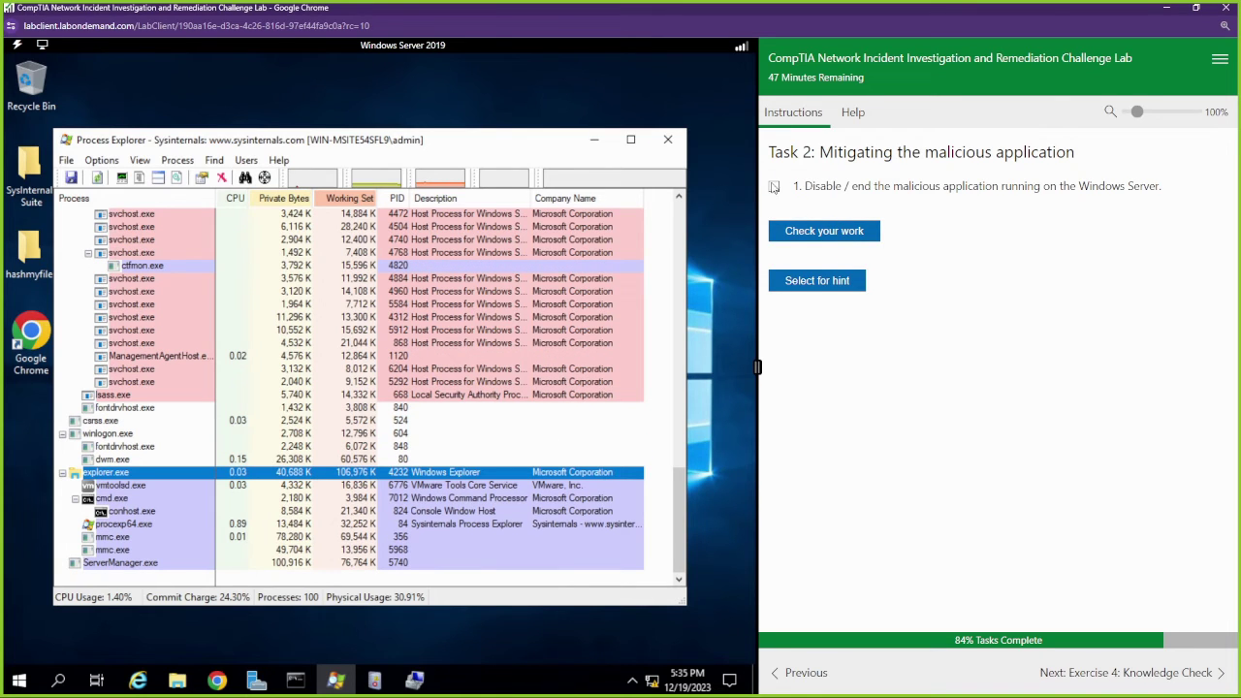
Step: Mark the malicious application step complete, check the work, and select Task Manager as the Exercise 4 Knowledge Check answer
click(774, 186)
click(822, 233)
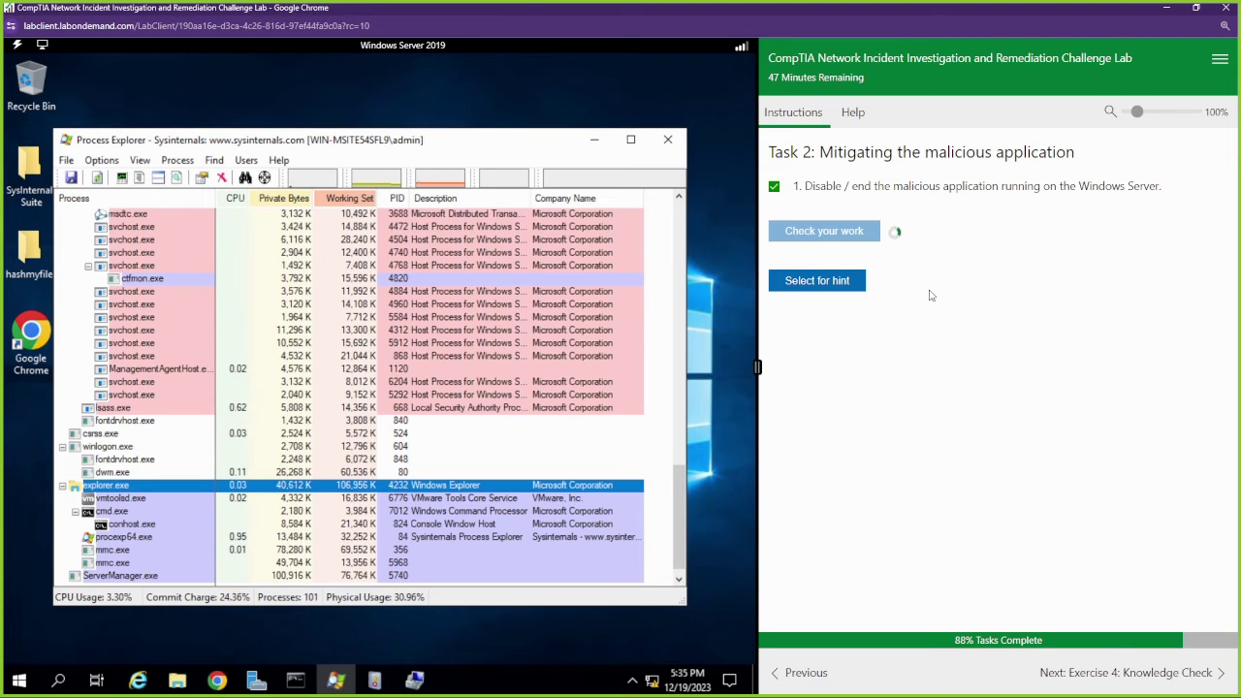
click(1101, 692)
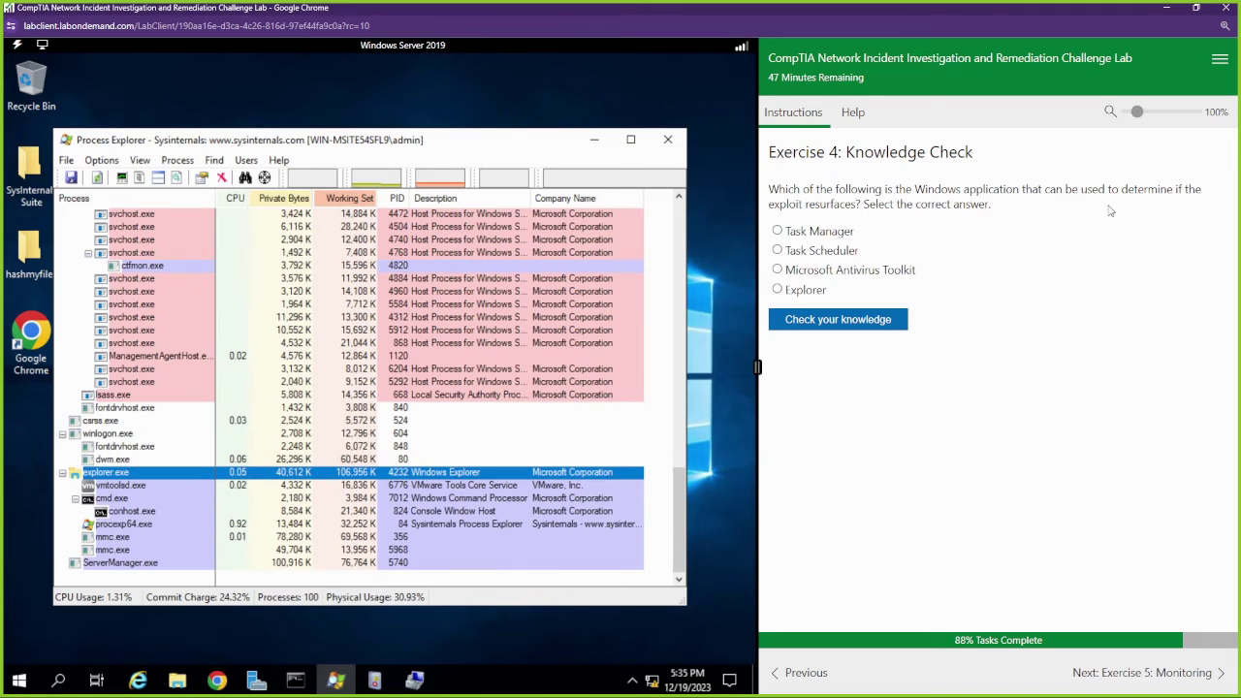
click(829, 236)
Step: Open Task Manager on the server, look through its running processes and minimize it
click(414, 680)
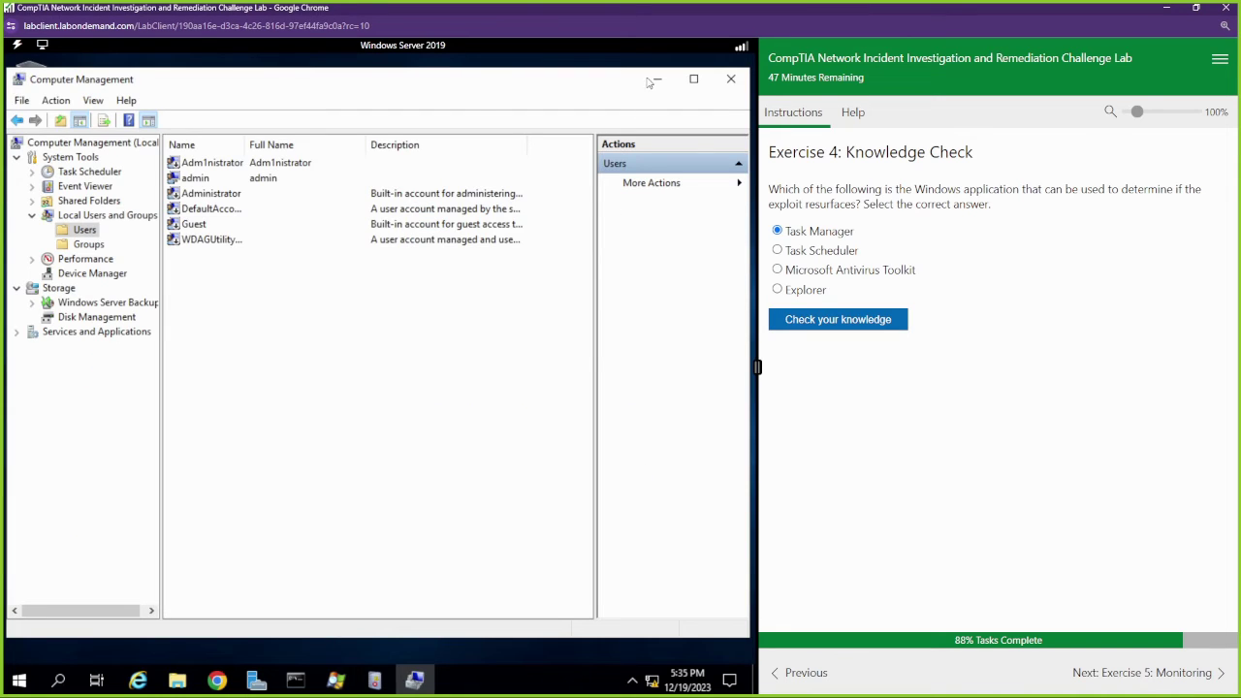
click(658, 78)
right_click(18, 682)
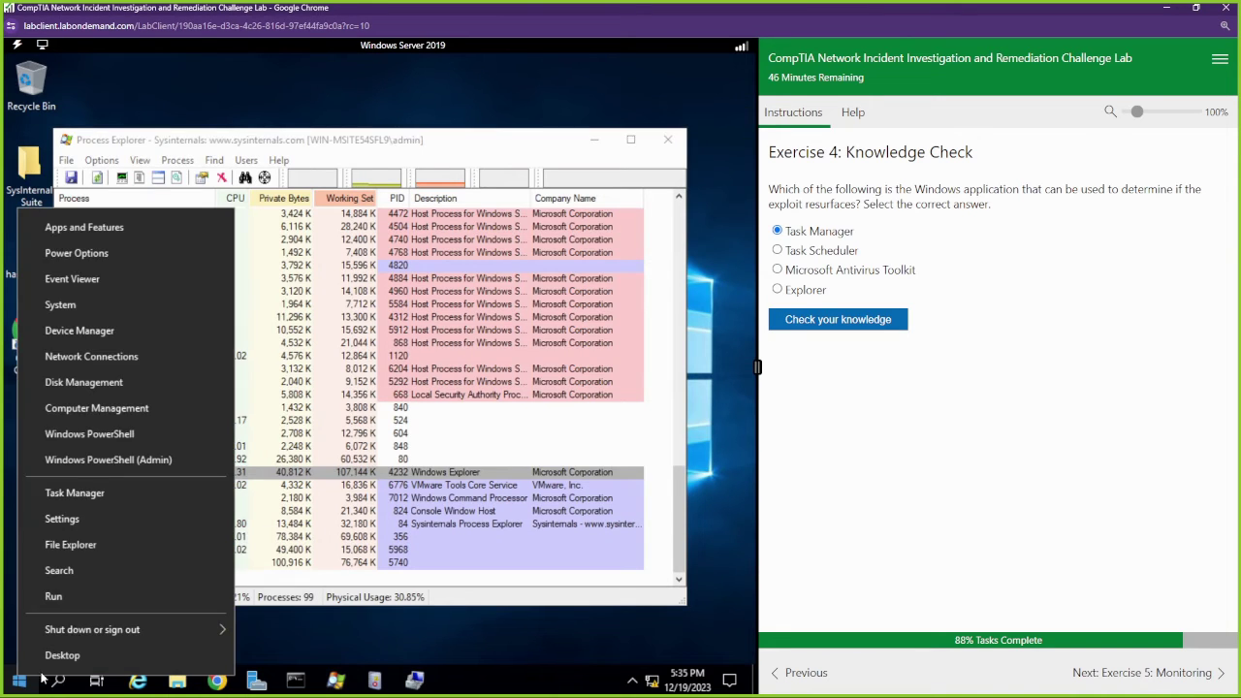
click(97, 498)
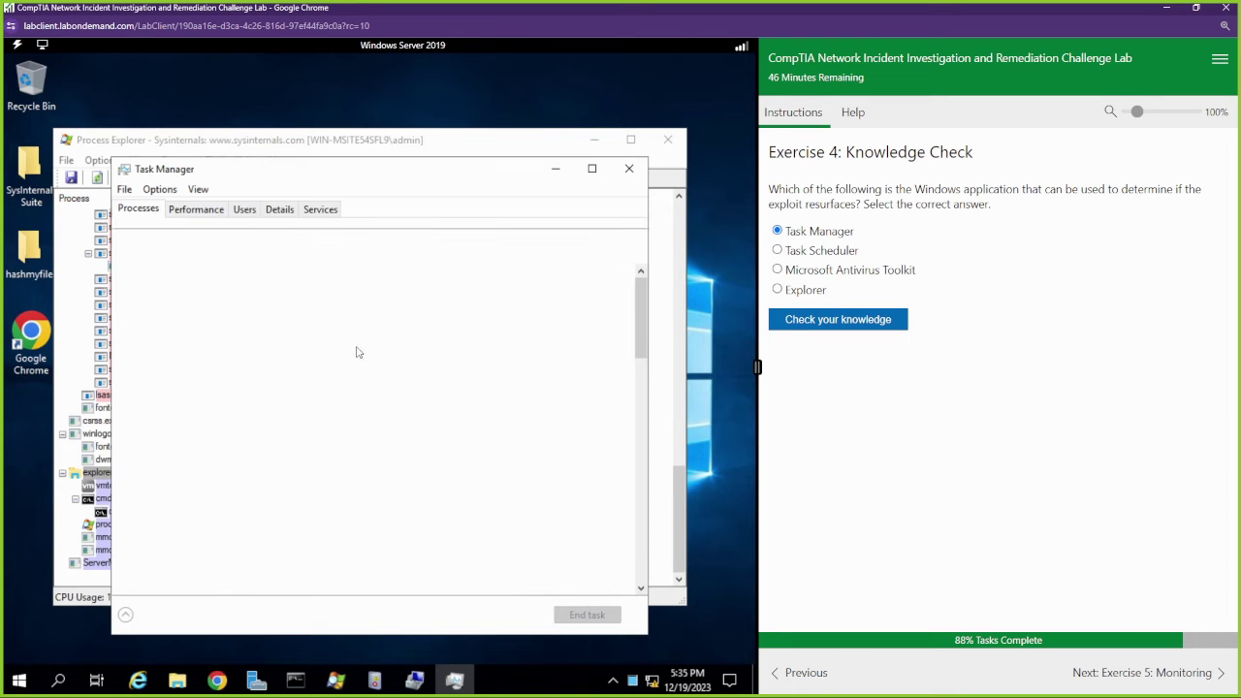
scroll(417, 401, down, 10)
scroll(416, 400, down, 2)
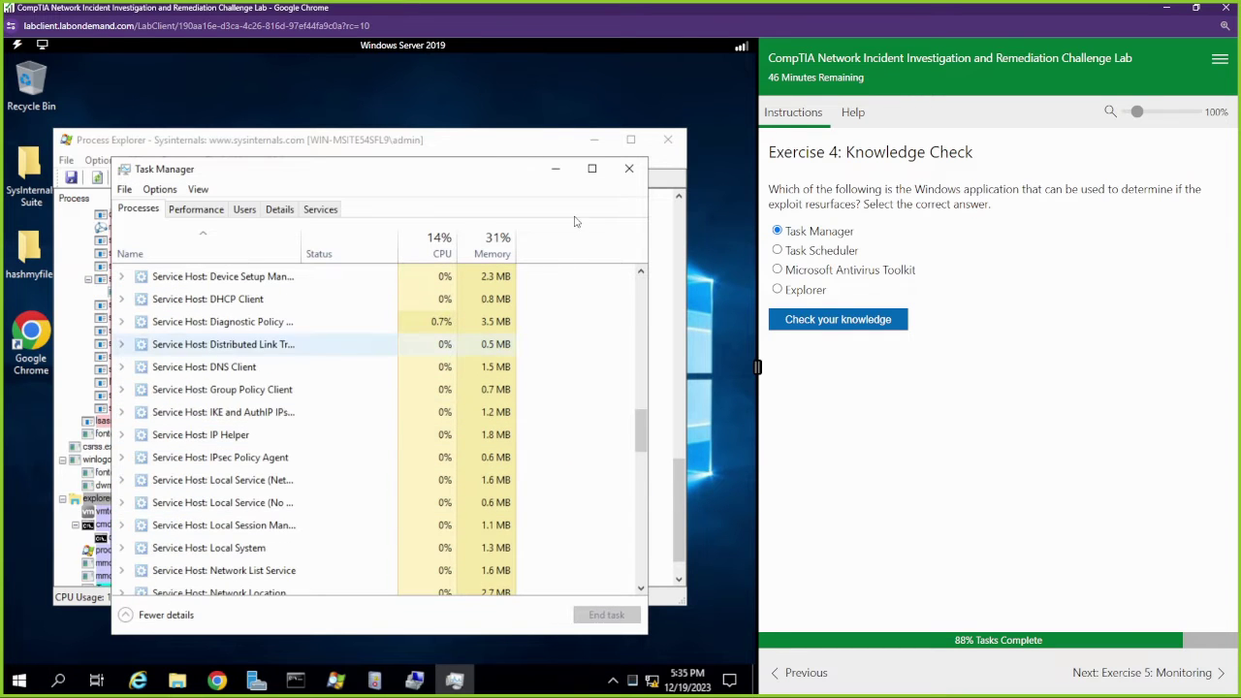
click(556, 168)
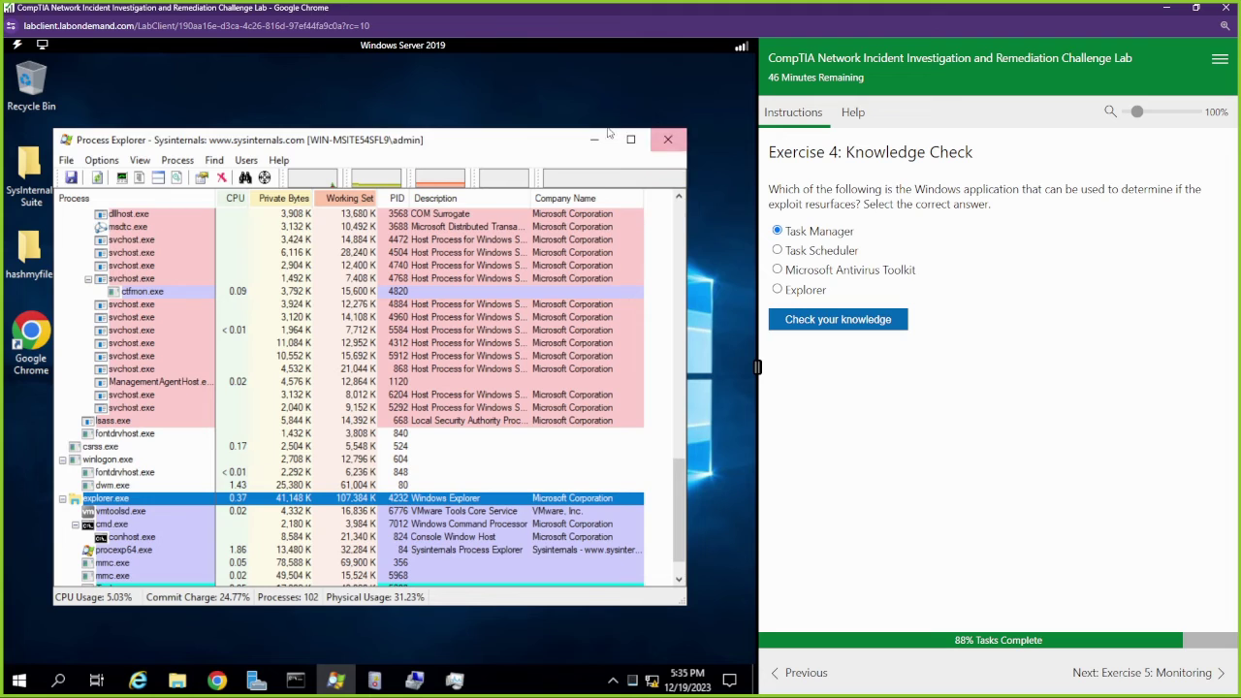
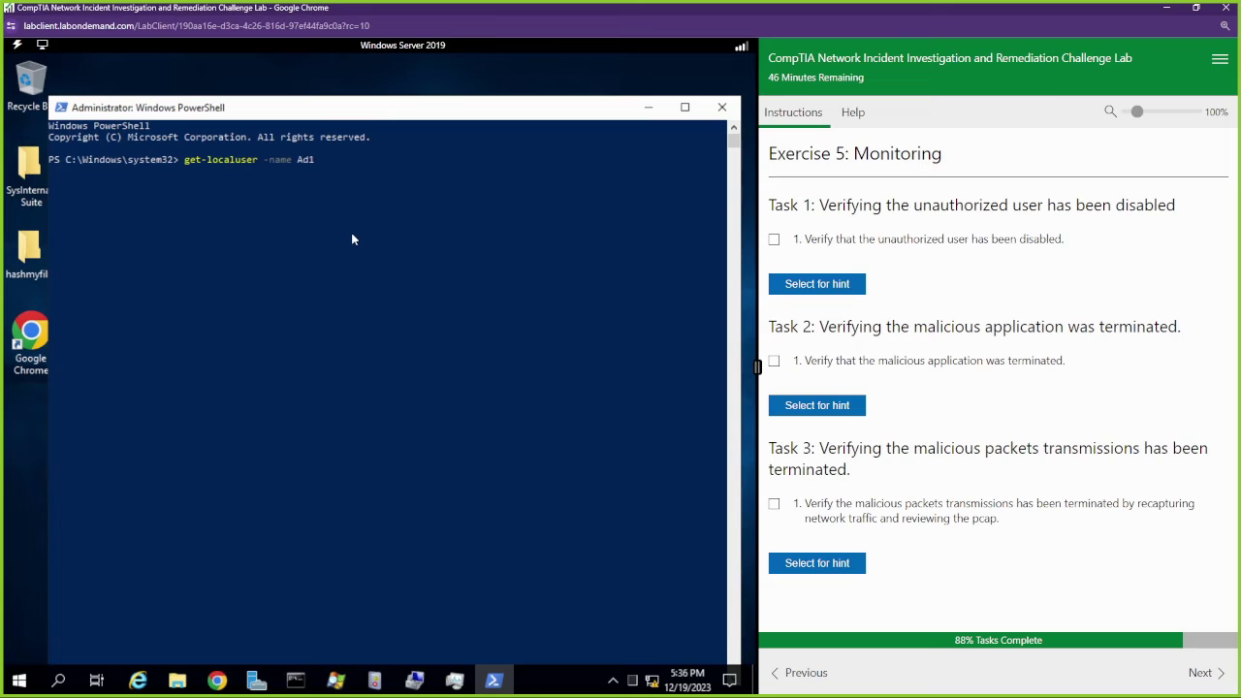
Step: Query whether the rogue account is enabled by running (get-localuser -name Adm1nistrator).enabled in PowerShell
text(m)
key(BackSpace)
key(BackSpace)
text(ministrator).enabled)
key(Left)
key(Left)
key(Left)
key(Left)
key(Left)
key(Left)
key(Left)
key(Left)
key(Left)
key(Left)
key(Left)
key(Left)
key(Left)
key(Left)
key(Left)
key(Left)
key(Left)
key(Left)
key(Left)
key(Left)
key(Left)
key(Left)
key(Left)
text(()
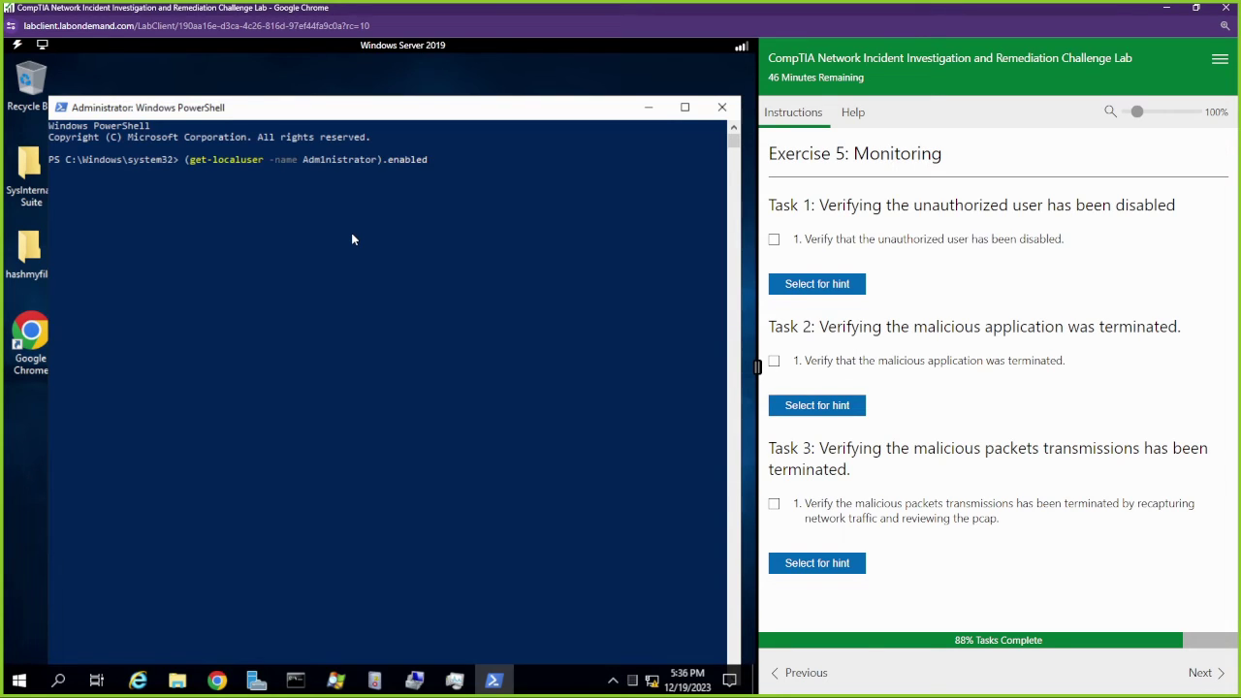
key(Return)
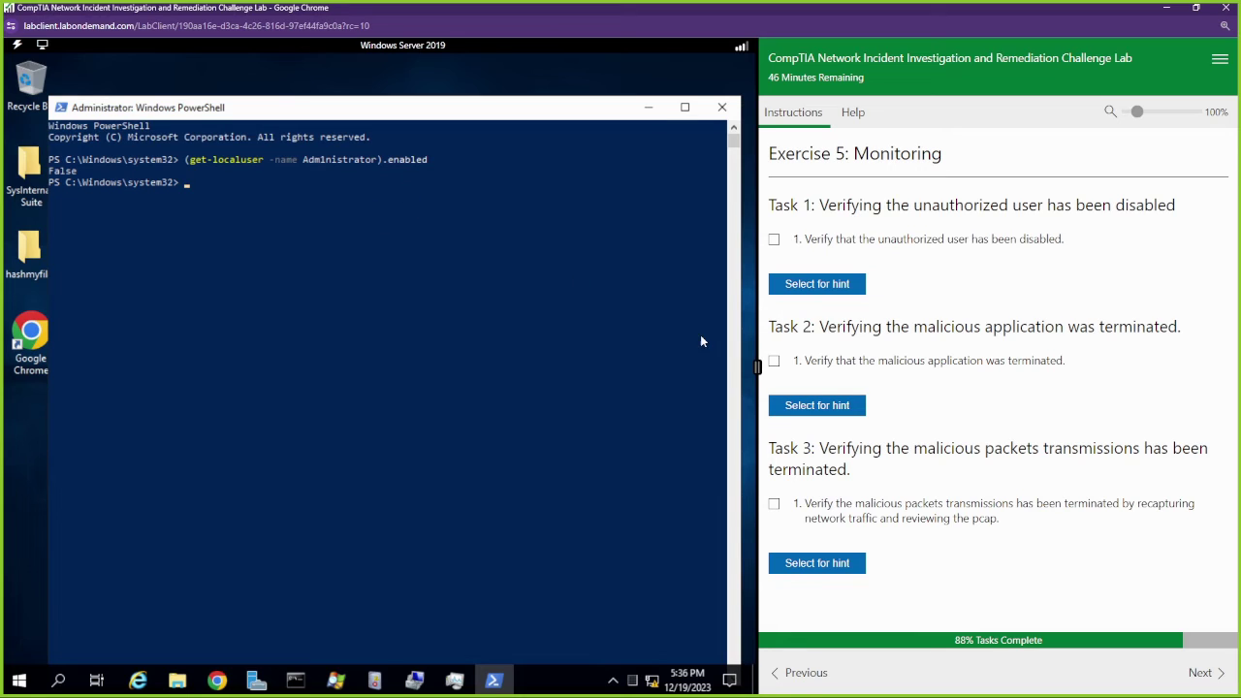
Step: Begin a Get-Process -Name command at the PowerShell prompt, leaving the process name blank
click(243, 341)
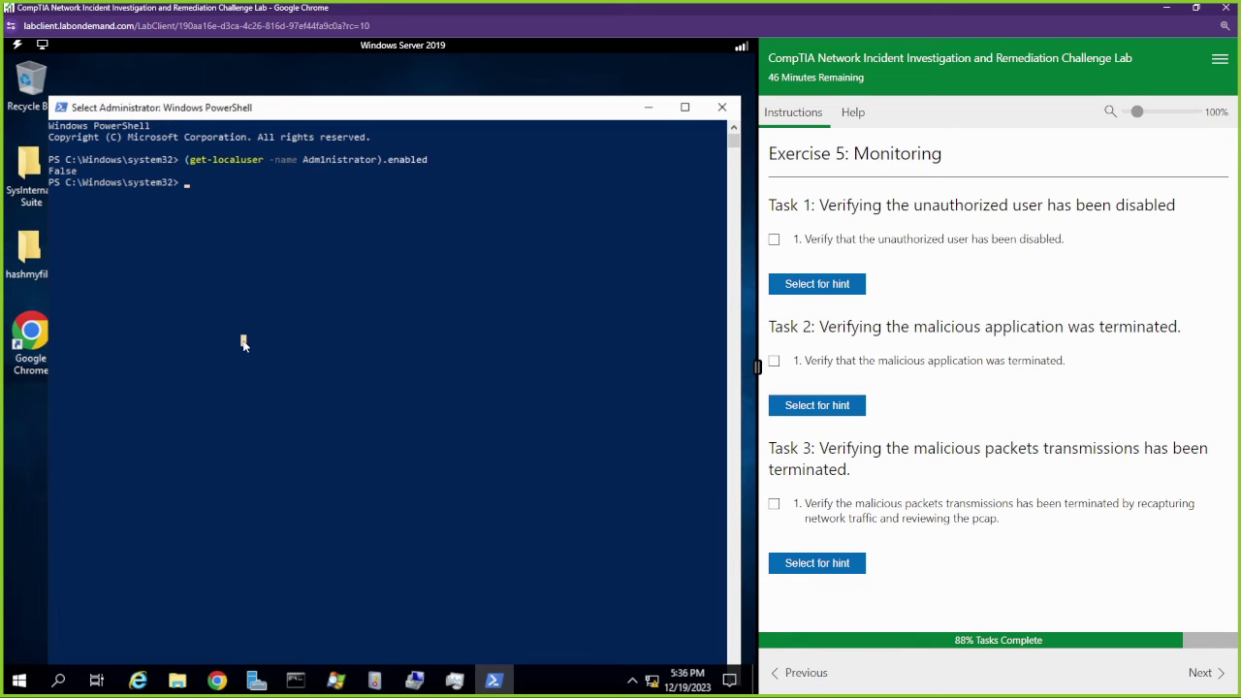
text(Get)
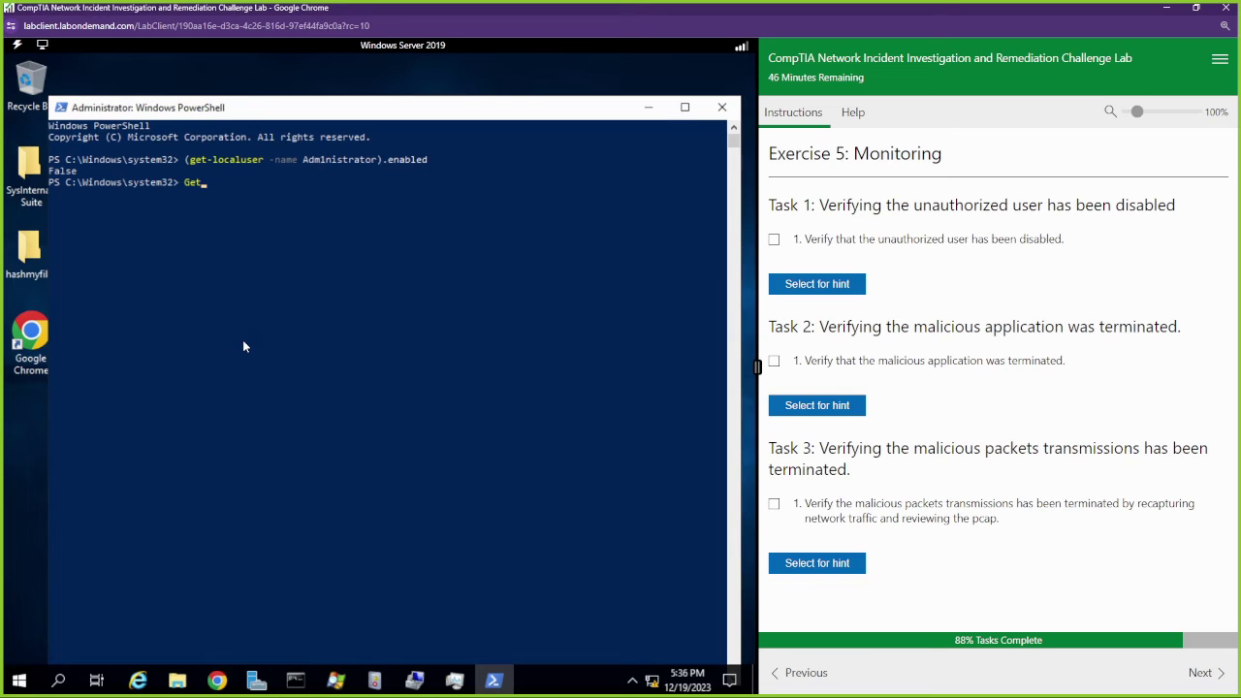
text(-Process -Name back)
key(BackSpace)
key(BackSpace)
key(BackSpace)
key(BackSpace)
Step: Look through the running processes in Task Manager for the malicious application and minimize the window
click(419, 681)
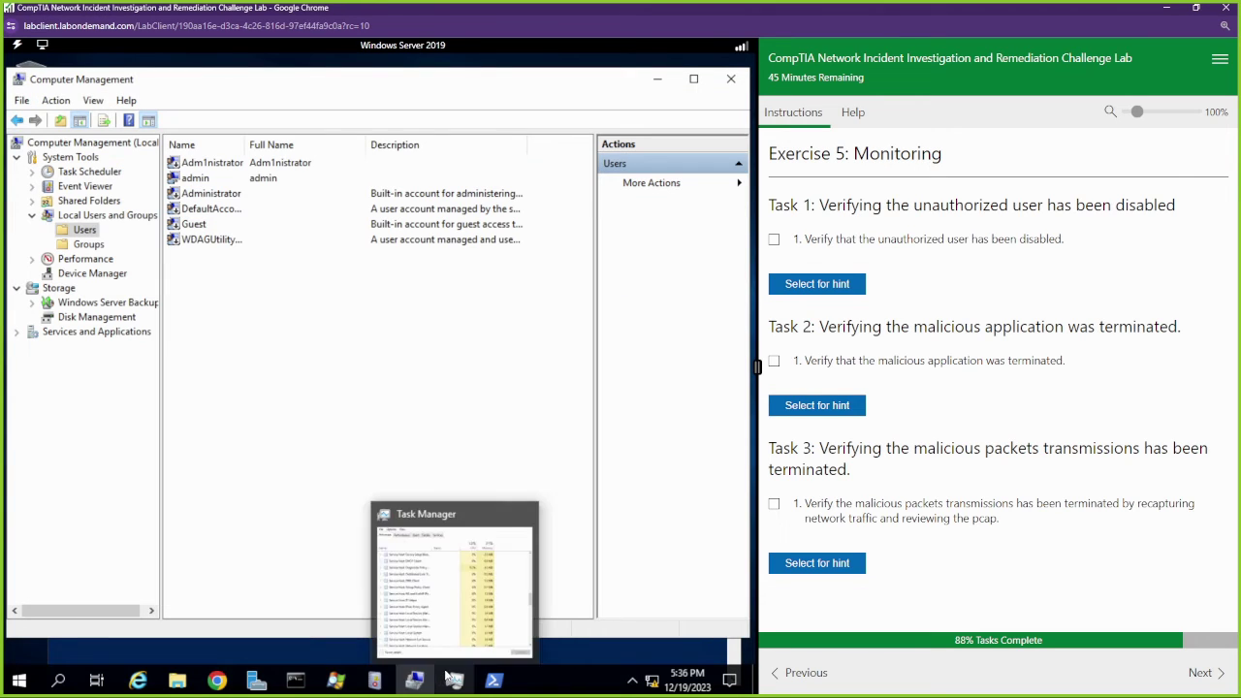
click(452, 680)
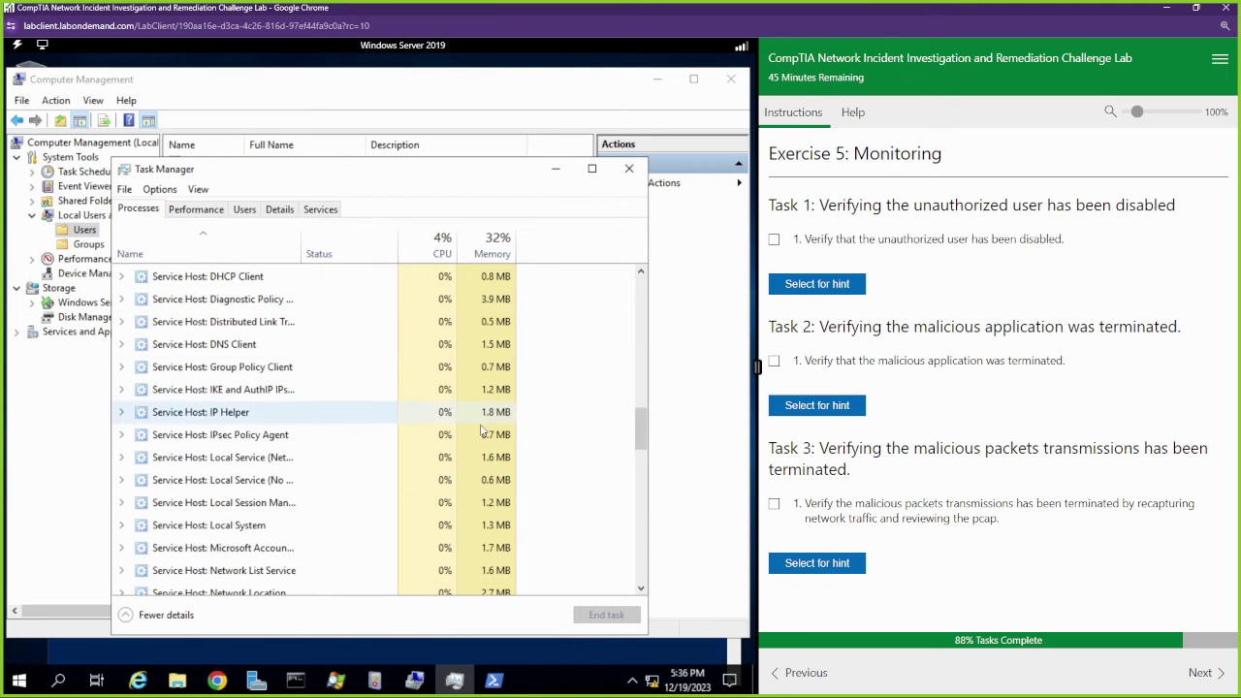
scroll(482, 429, down, 10)
scroll(482, 429, up, 20)
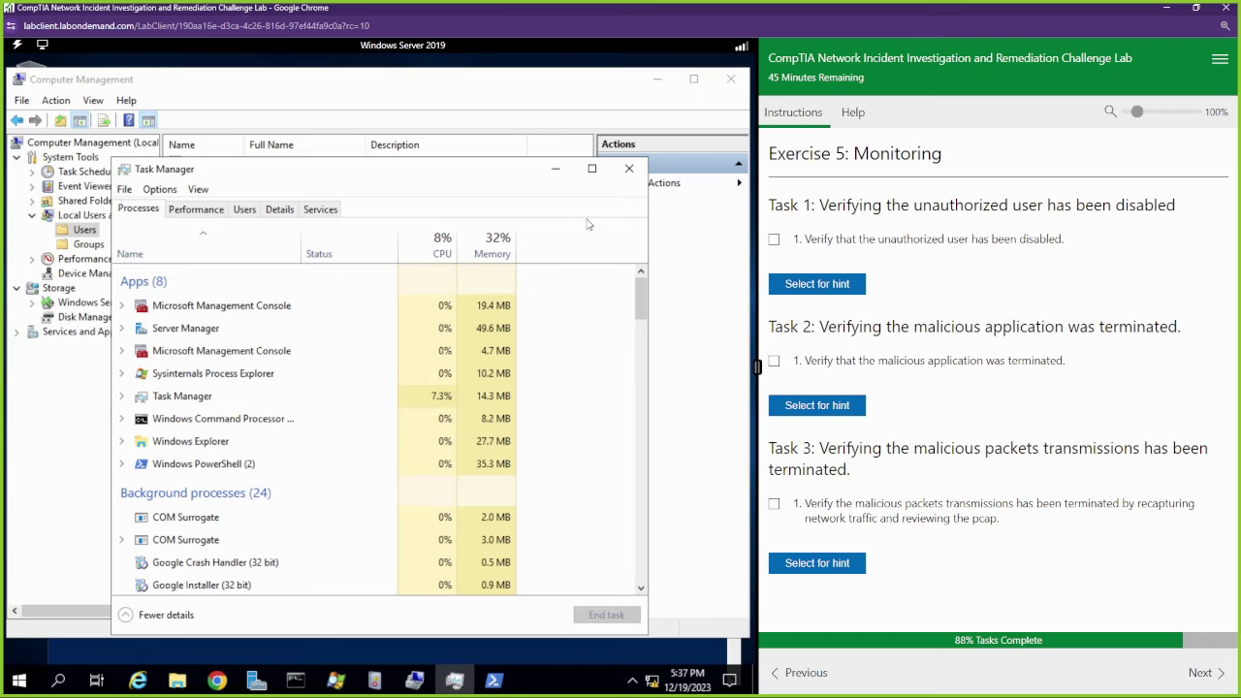
click(556, 168)
Step: Copy the malware name from the Exercise 3 Knowledge Check, return to Exercise 5, and bring the PowerShell window back
click(832, 671)
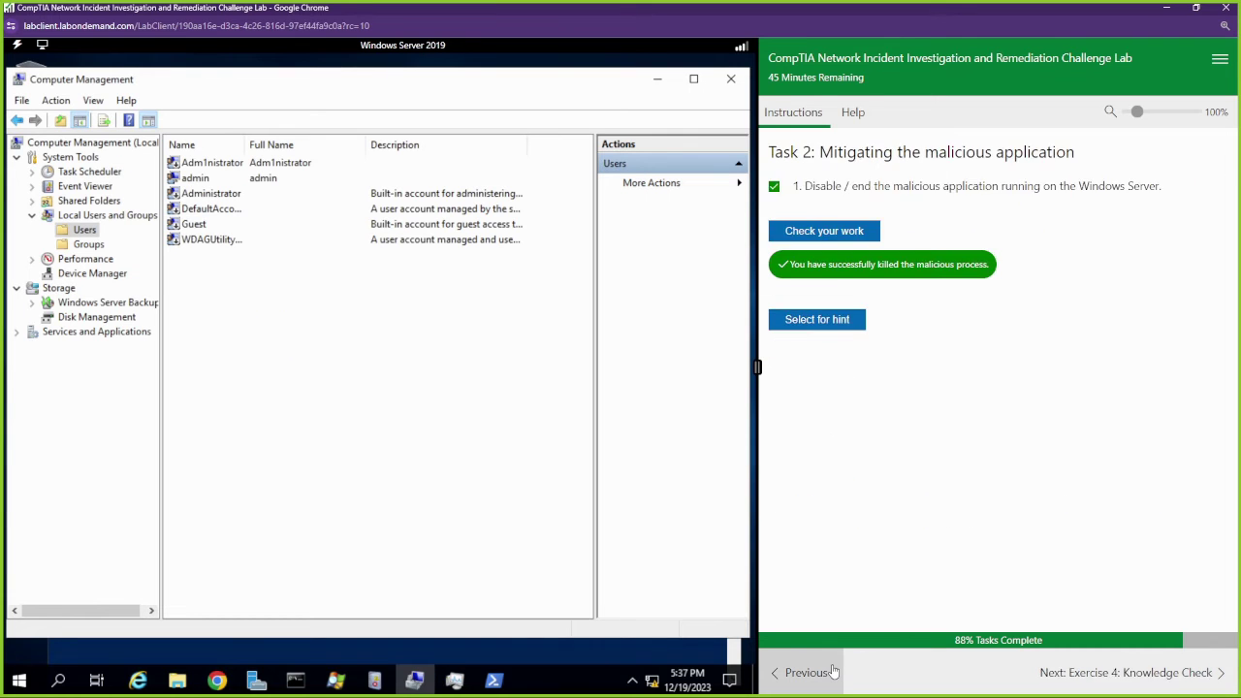
click(832, 671)
click(831, 672)
click(1086, 662)
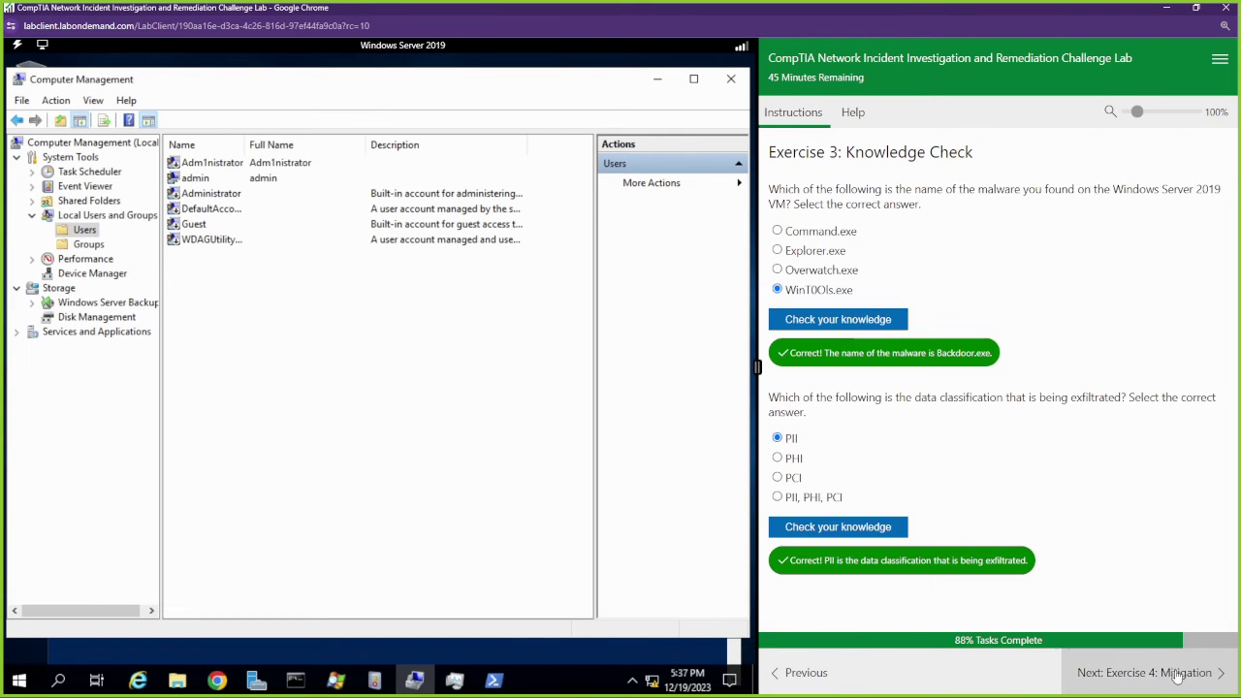
drag(852, 290, 779, 290)
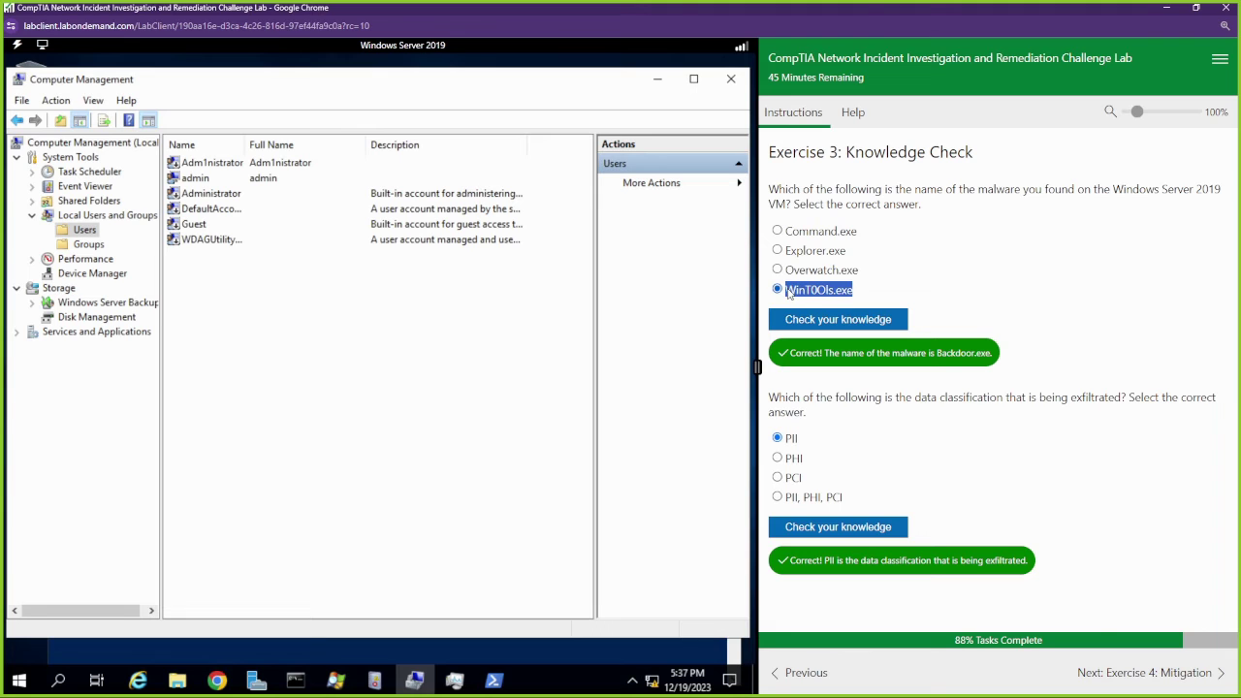
right_click(794, 290)
click(824, 301)
click(1163, 676)
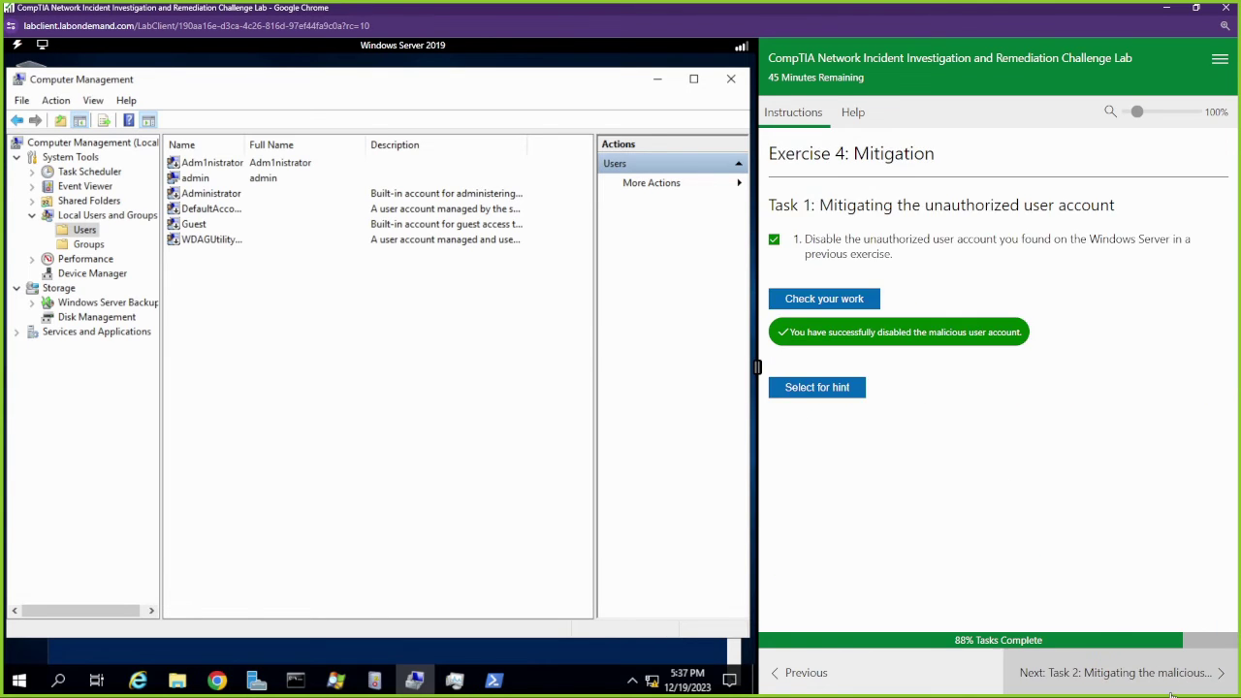
click(1172, 690)
click(1172, 690)
click(1172, 690)
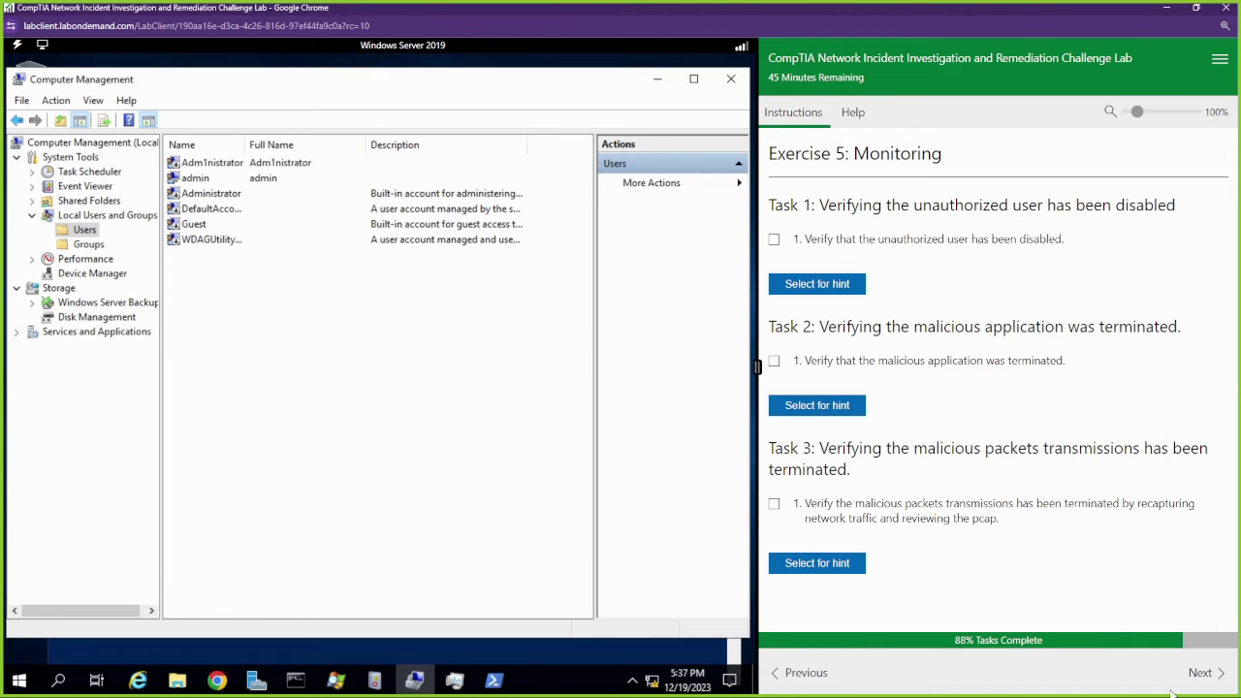
click(493, 680)
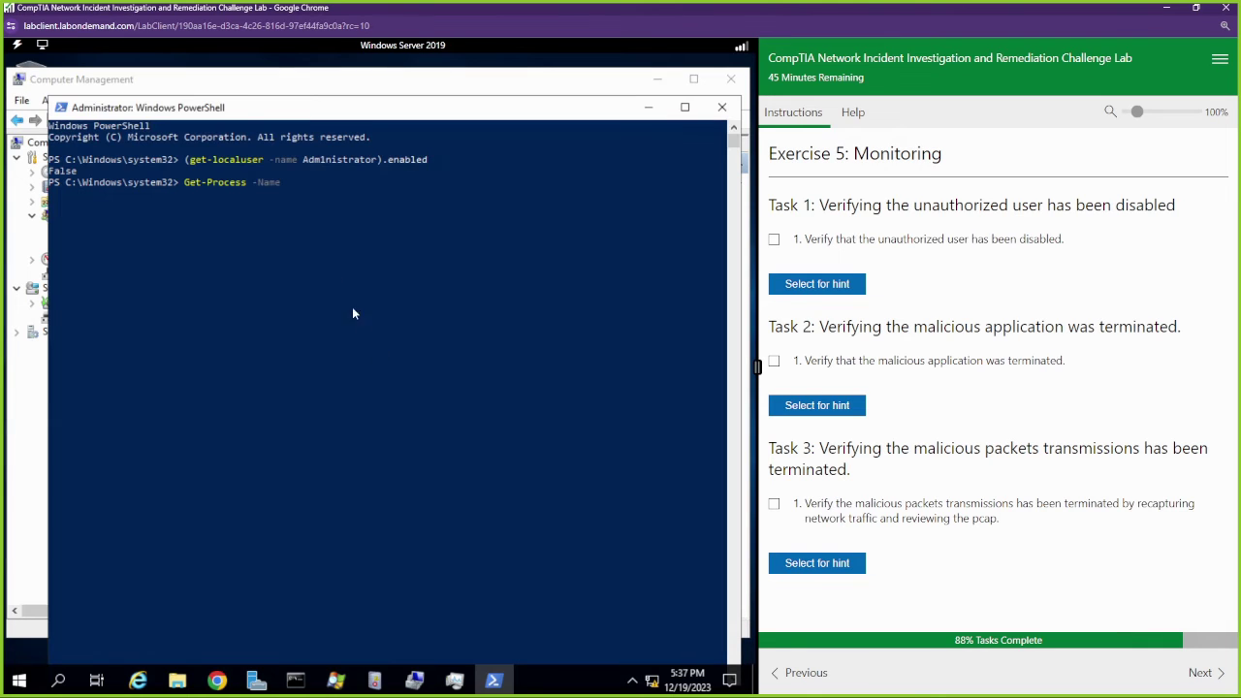
click(325, 243)
Step: Recheck the malware name's spelling in the Exercise 3 Knowledge Check and return to the Exercise 5 instructions
click(812, 677)
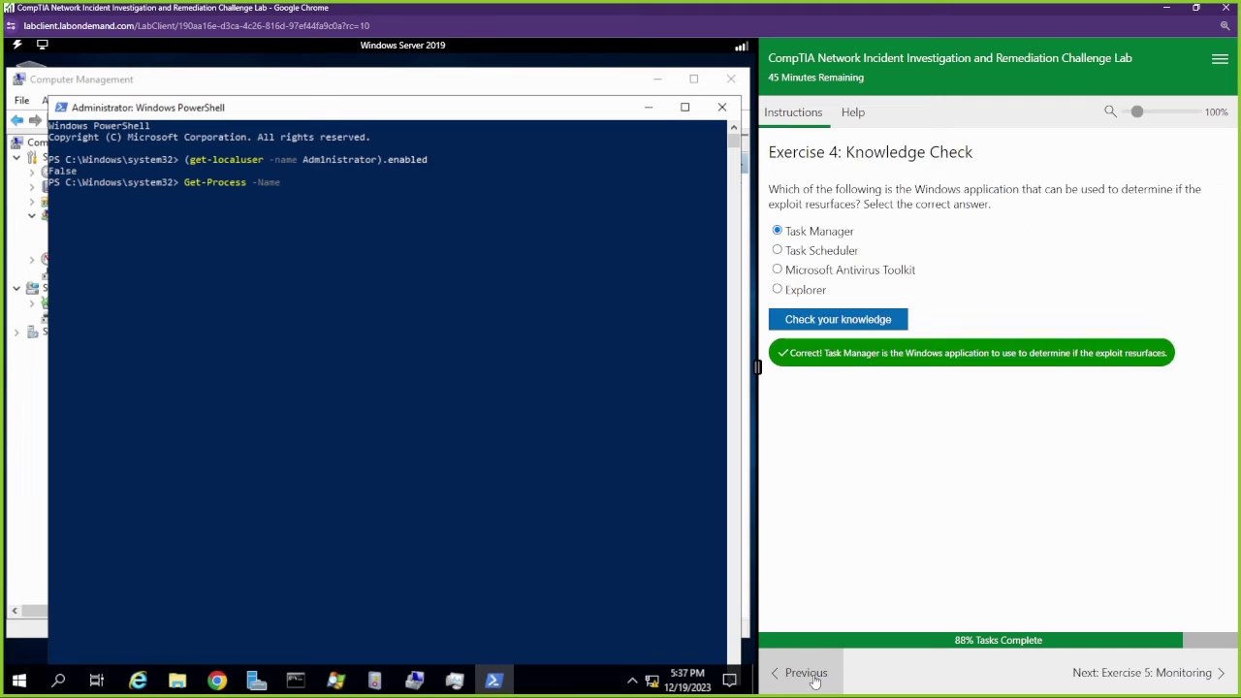
click(813, 679)
click(814, 682)
click(814, 681)
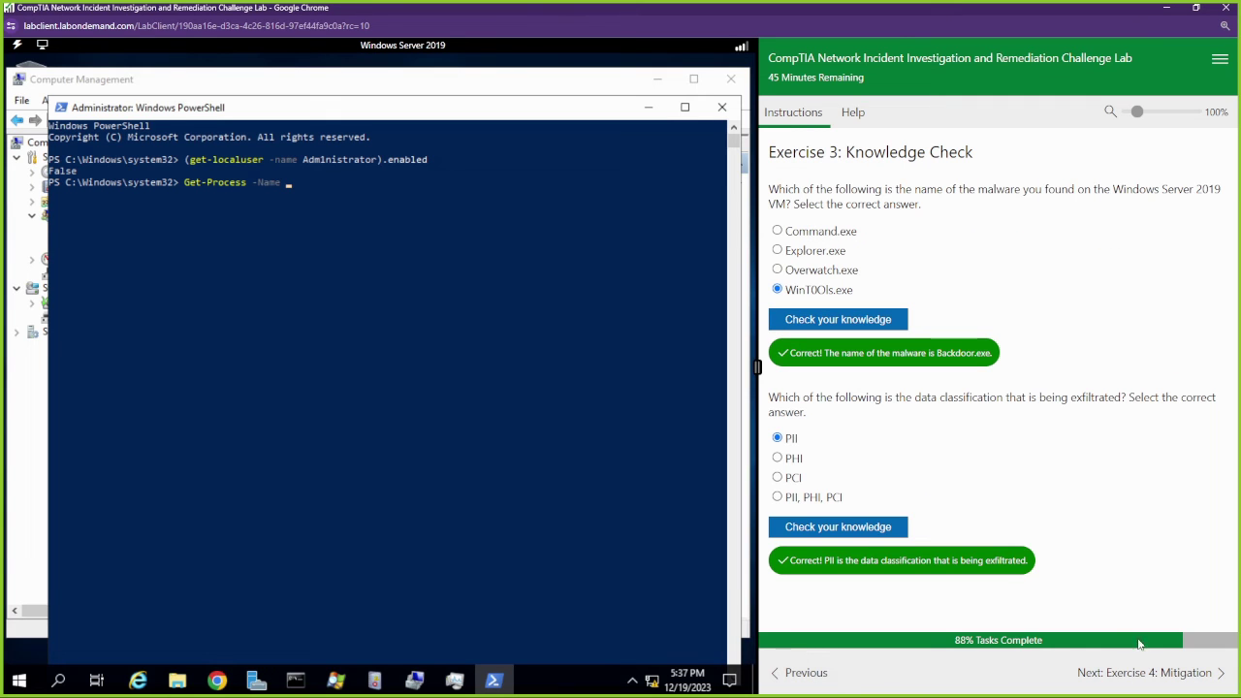
click(1197, 677)
click(1198, 676)
Step: Run Get-Process -Name WinT0Ols.exe in PowerShell and minimize the PowerShell and Computer Management windows
click(449, 272)
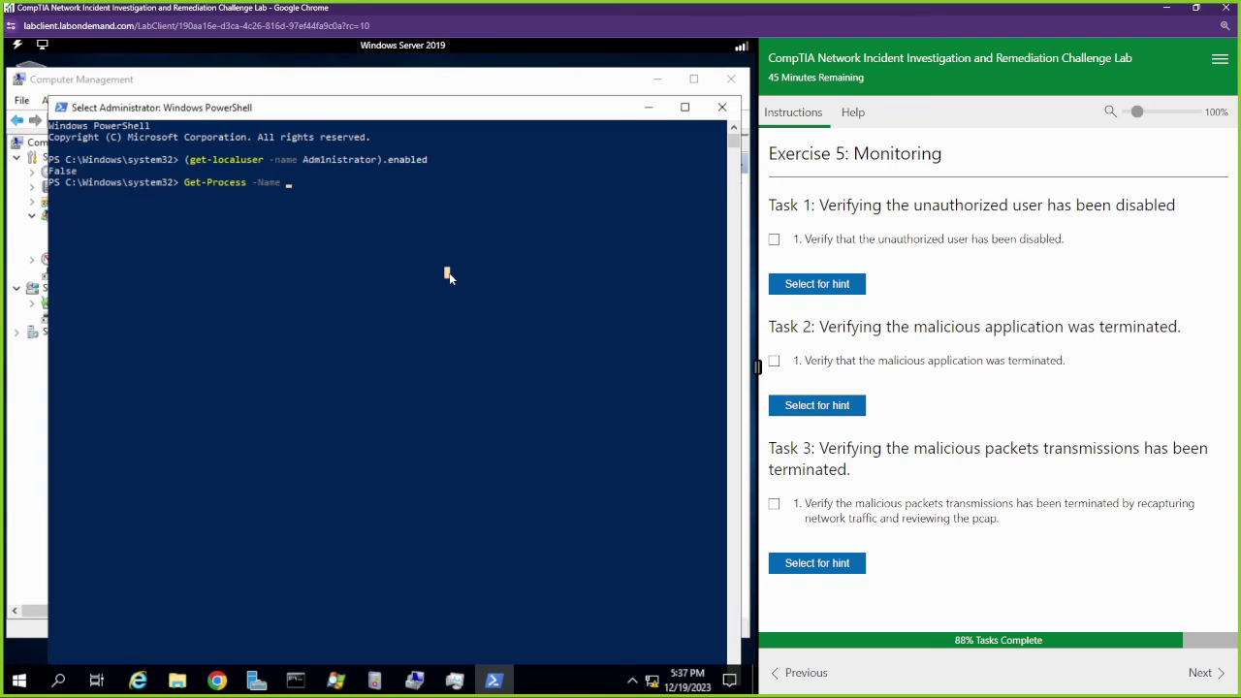
text(Win)
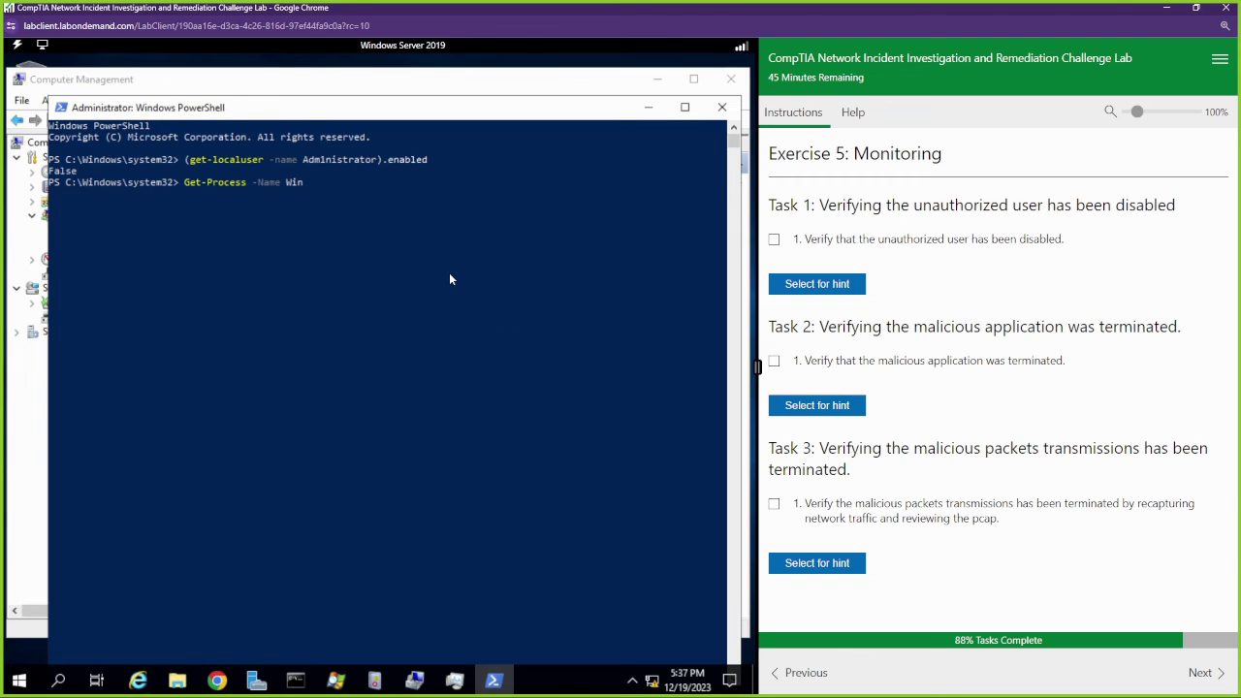
text(T0Ols.exe)
key(Return)
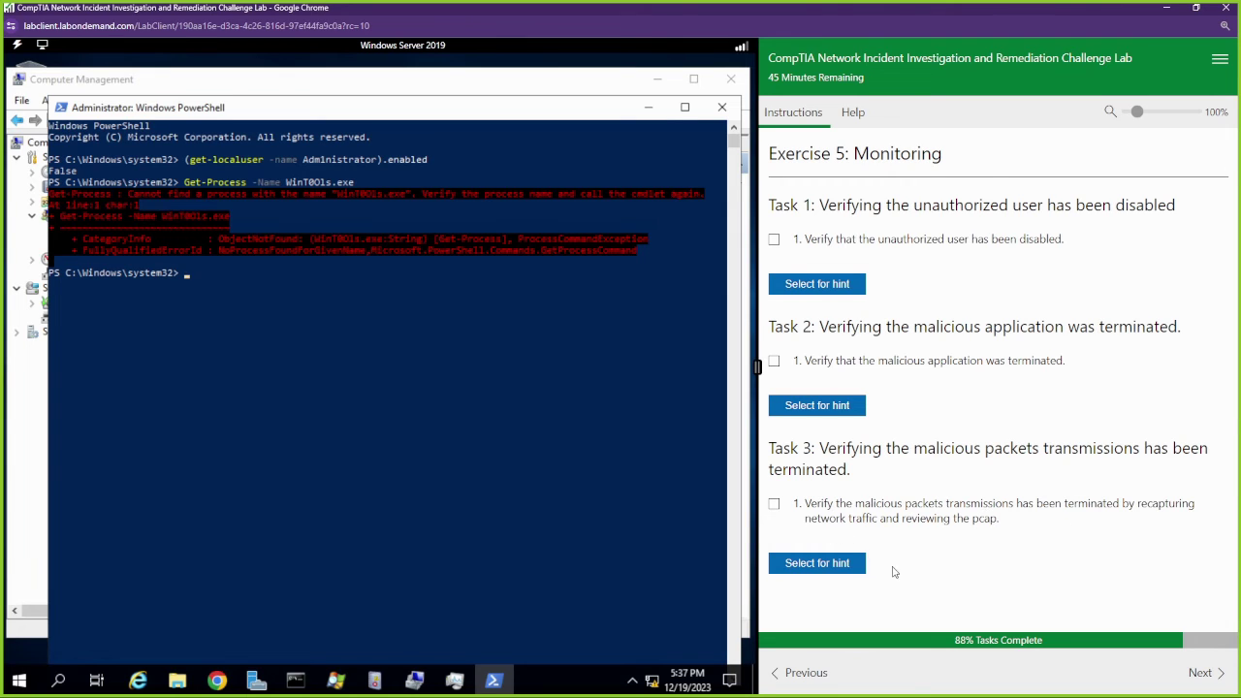
click(648, 107)
click(657, 78)
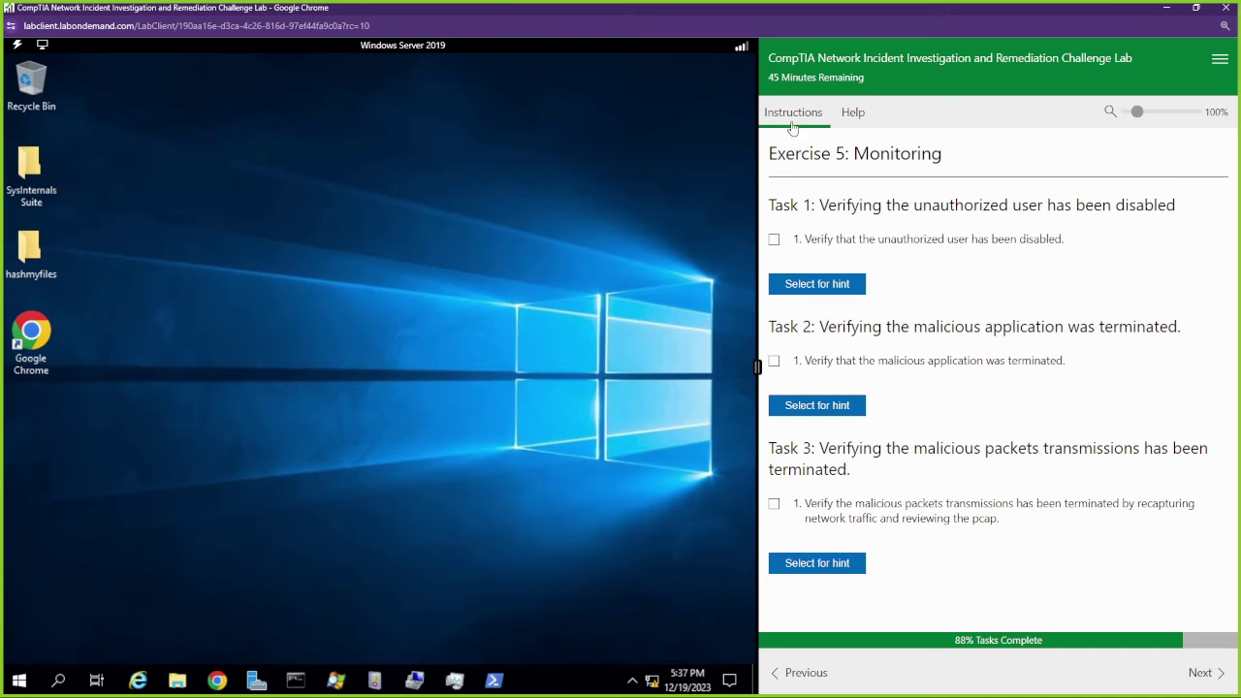
Step: Switch to the Security Onion 2.4.10 VM through its link in the earlier pcap comparison task and return to Exercise 5: Monitoring
click(830, 671)
click(830, 669)
click(830, 671)
click(829, 671)
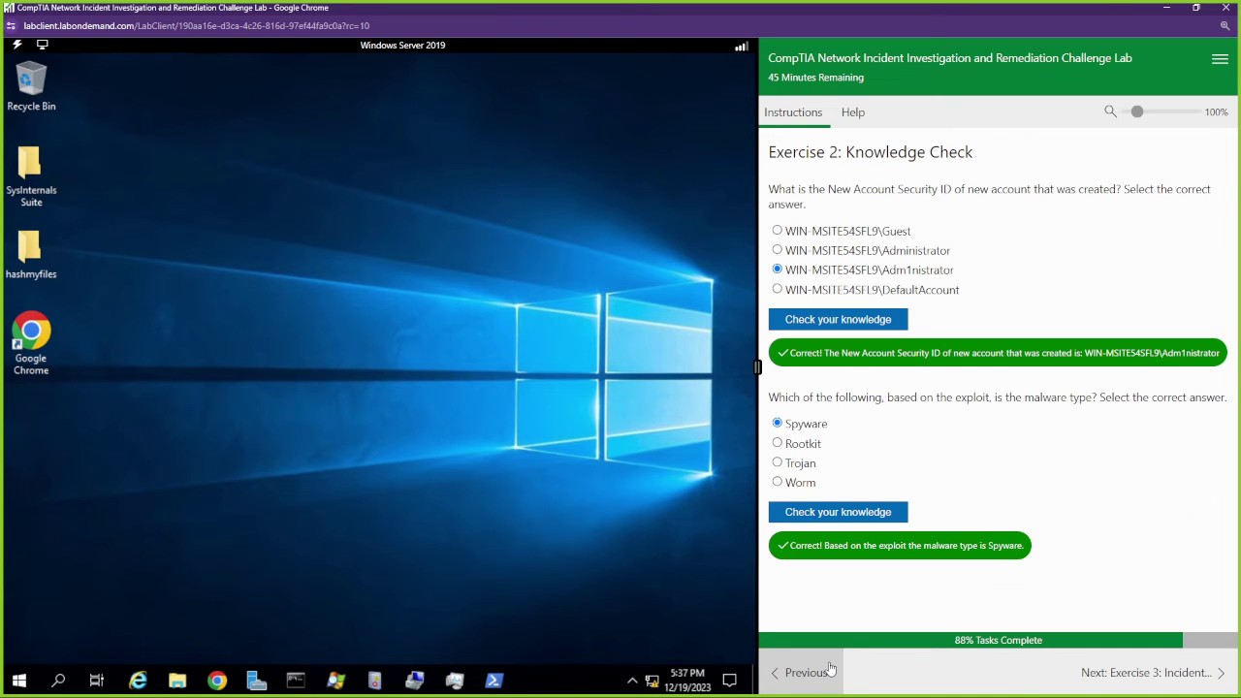
click(829, 670)
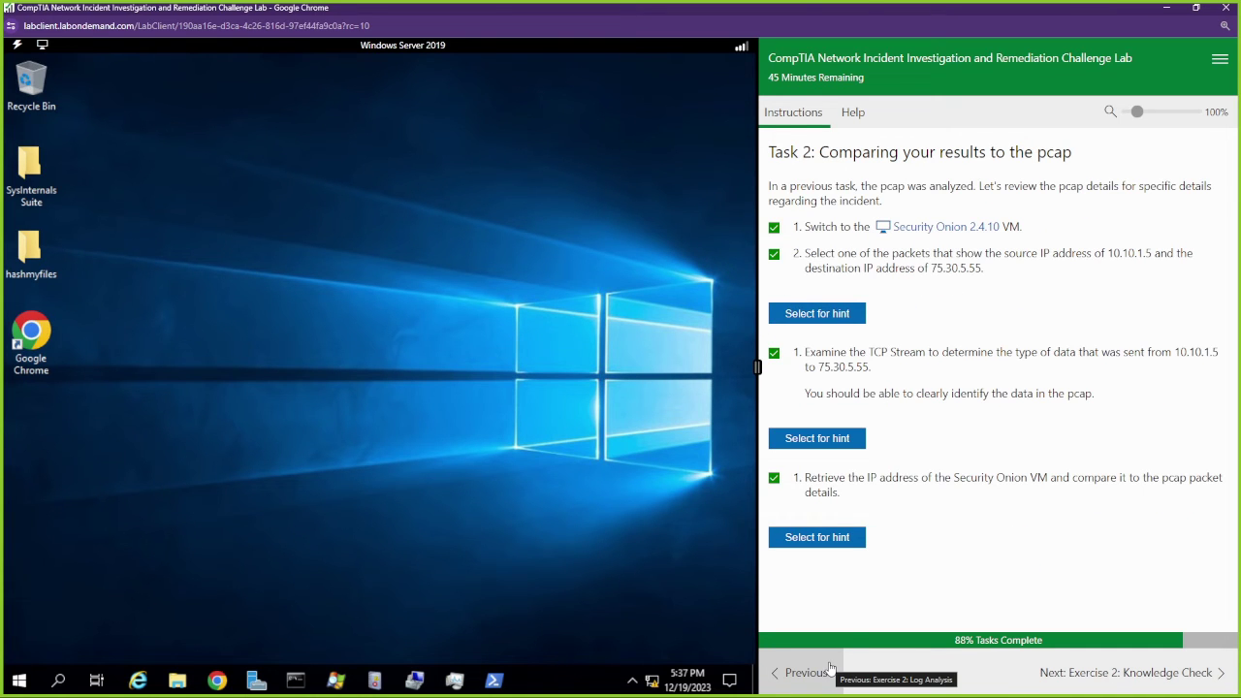
click(936, 228)
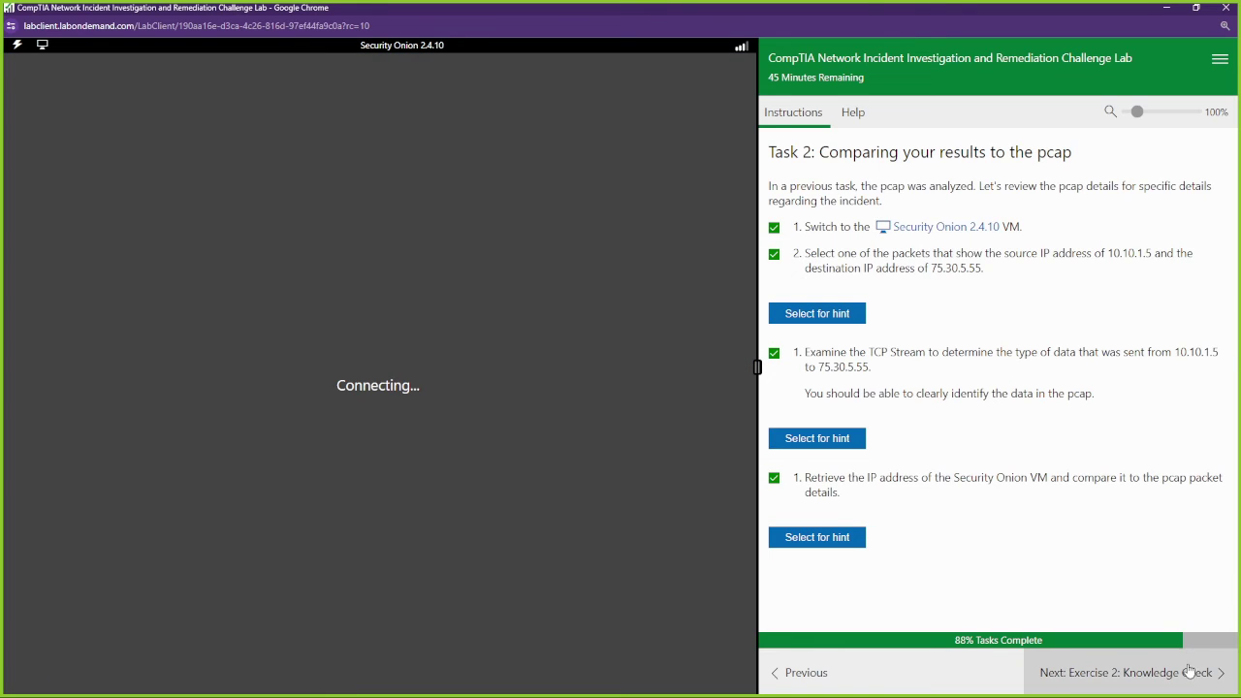
click(1189, 672)
click(1189, 672)
click(1189, 671)
click(1189, 672)
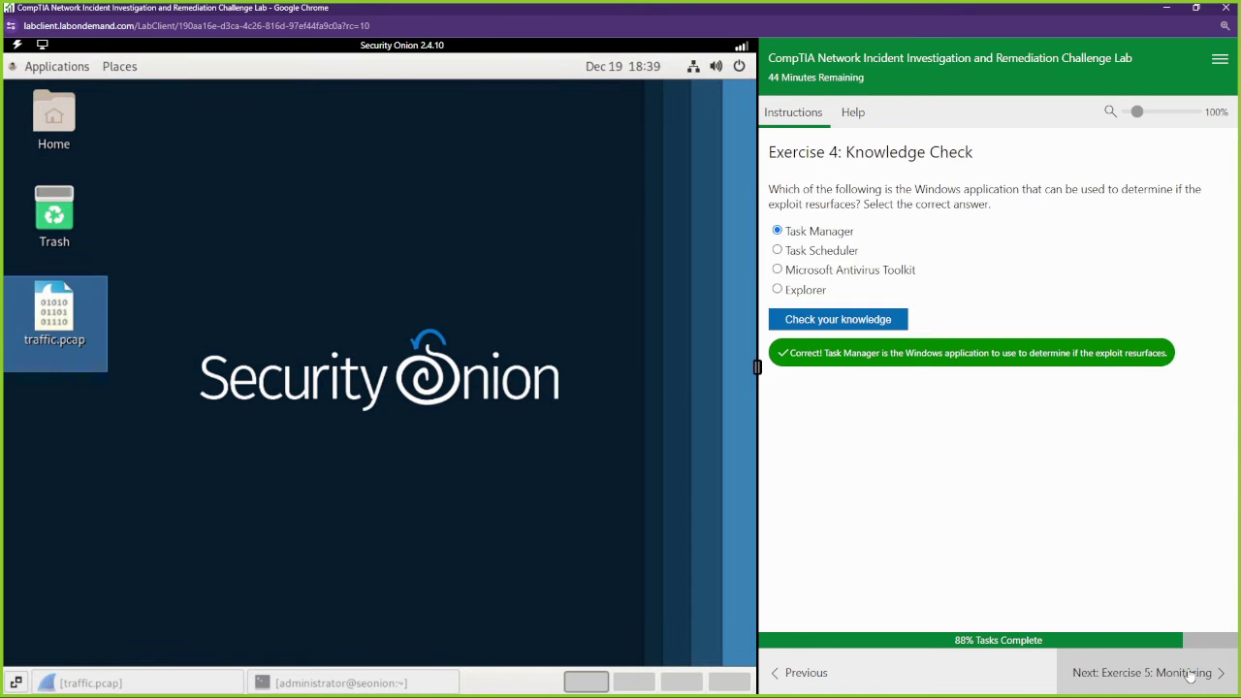
click(1189, 672)
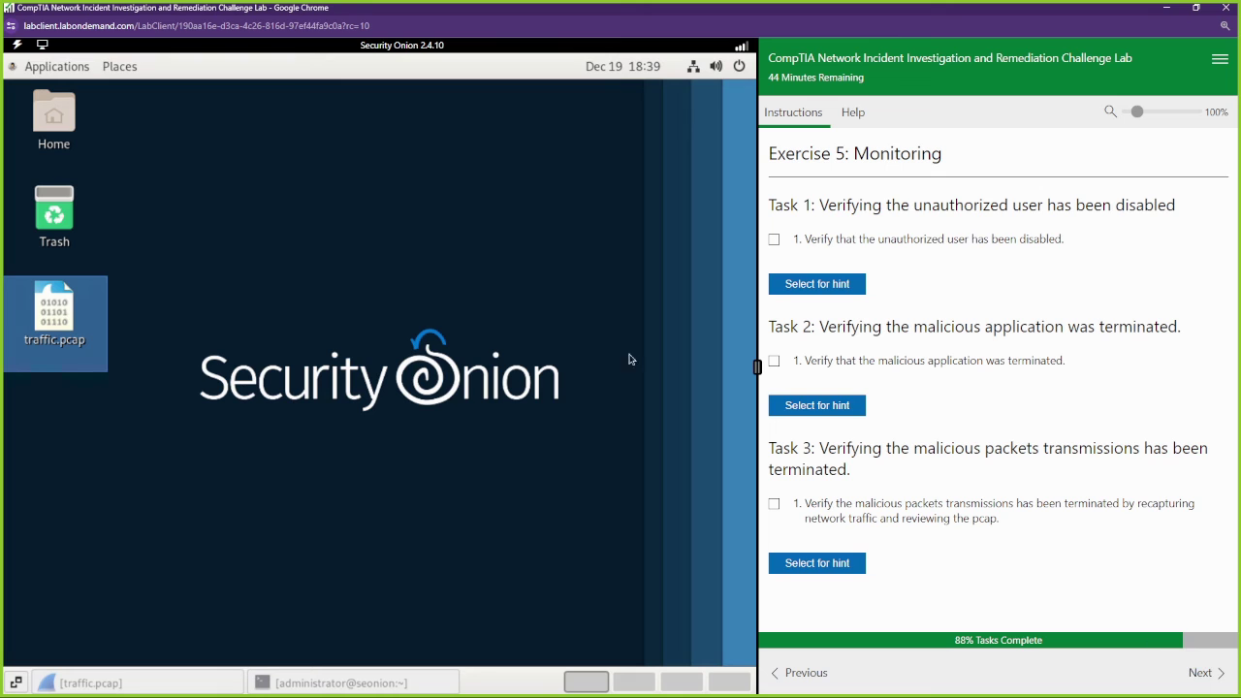
click(239, 261)
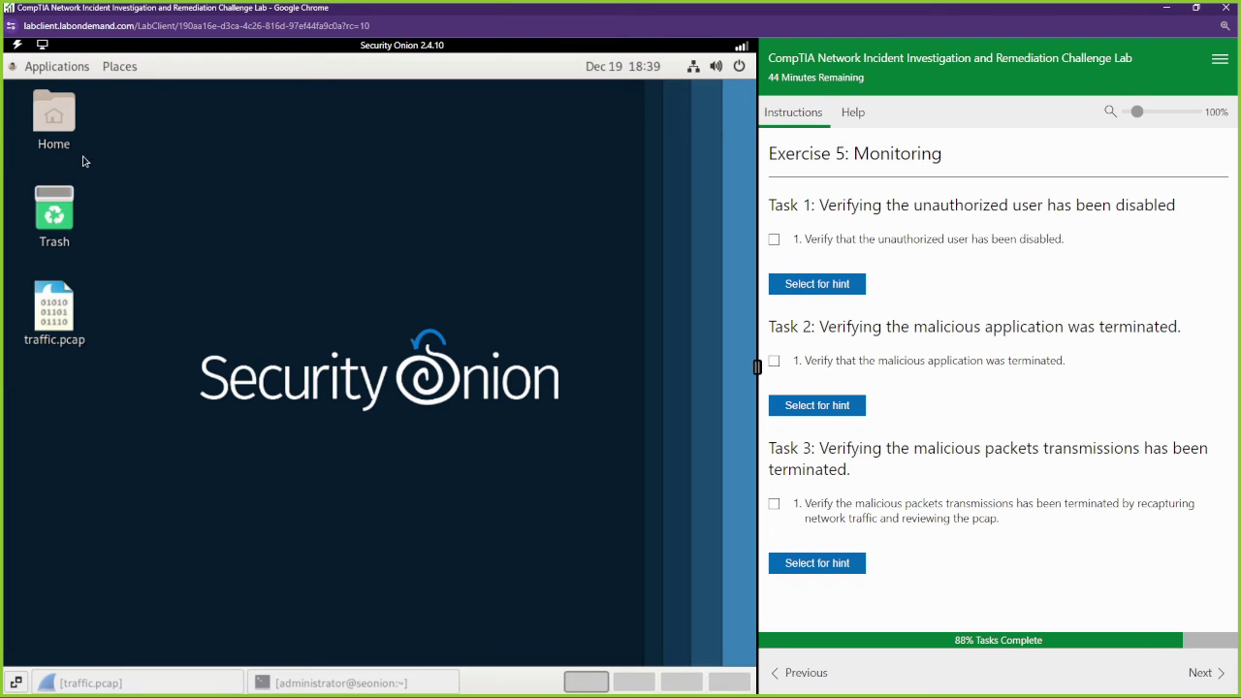
click(43, 68)
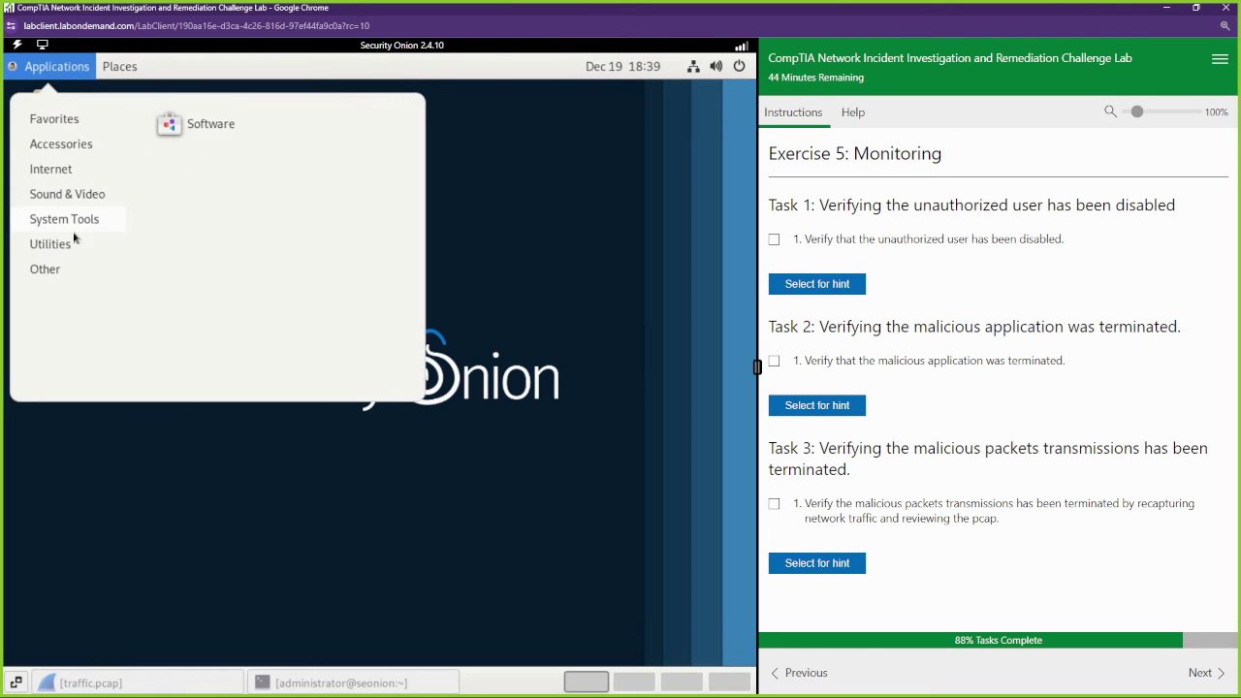
mouse_move(73, 141)
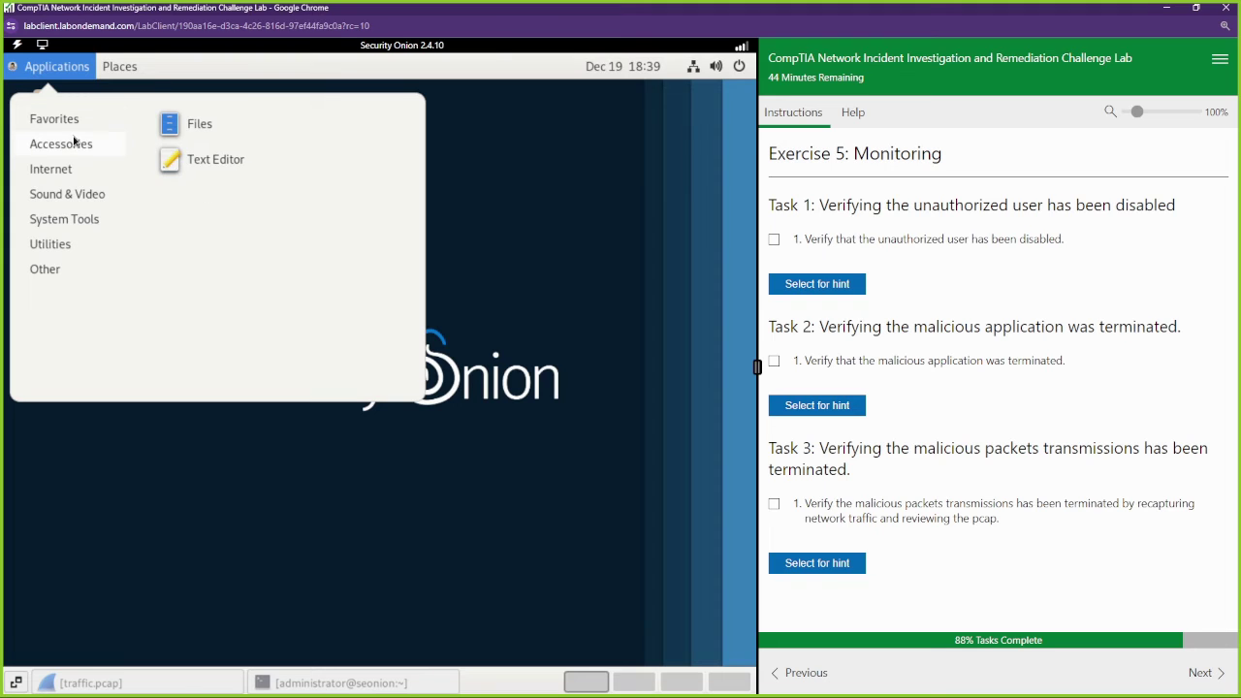
mouse_move(61, 246)
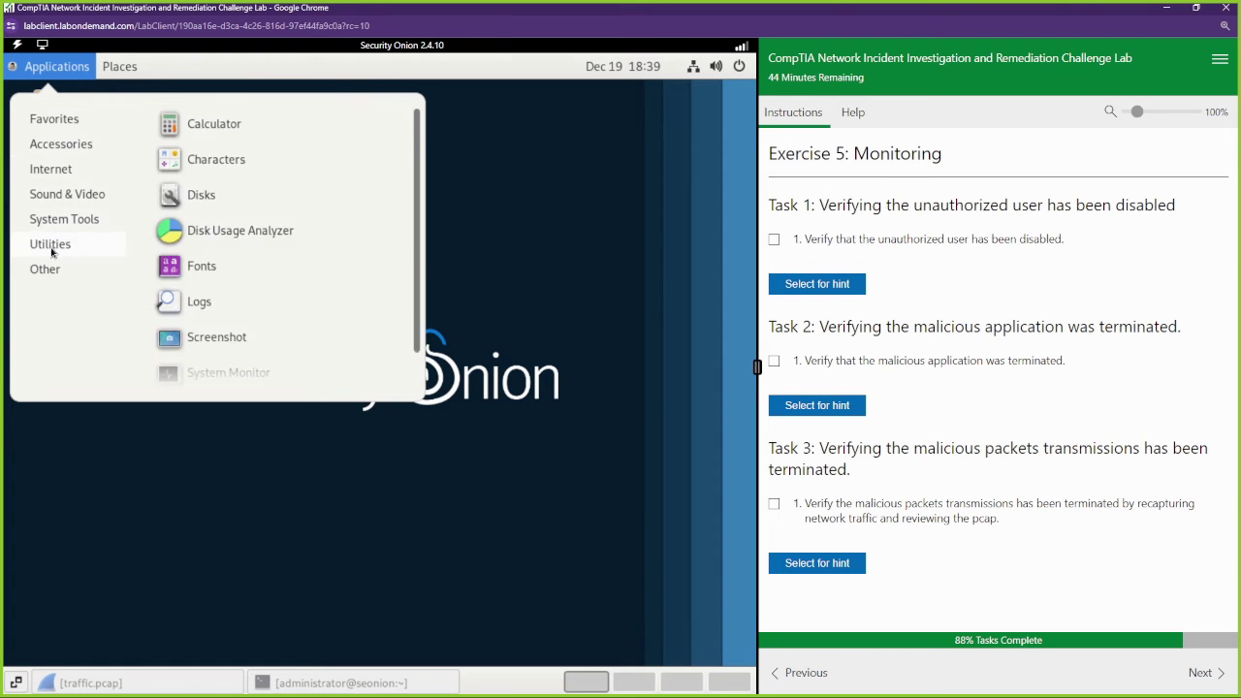
scroll(217, 268, down, 1)
click(188, 501)
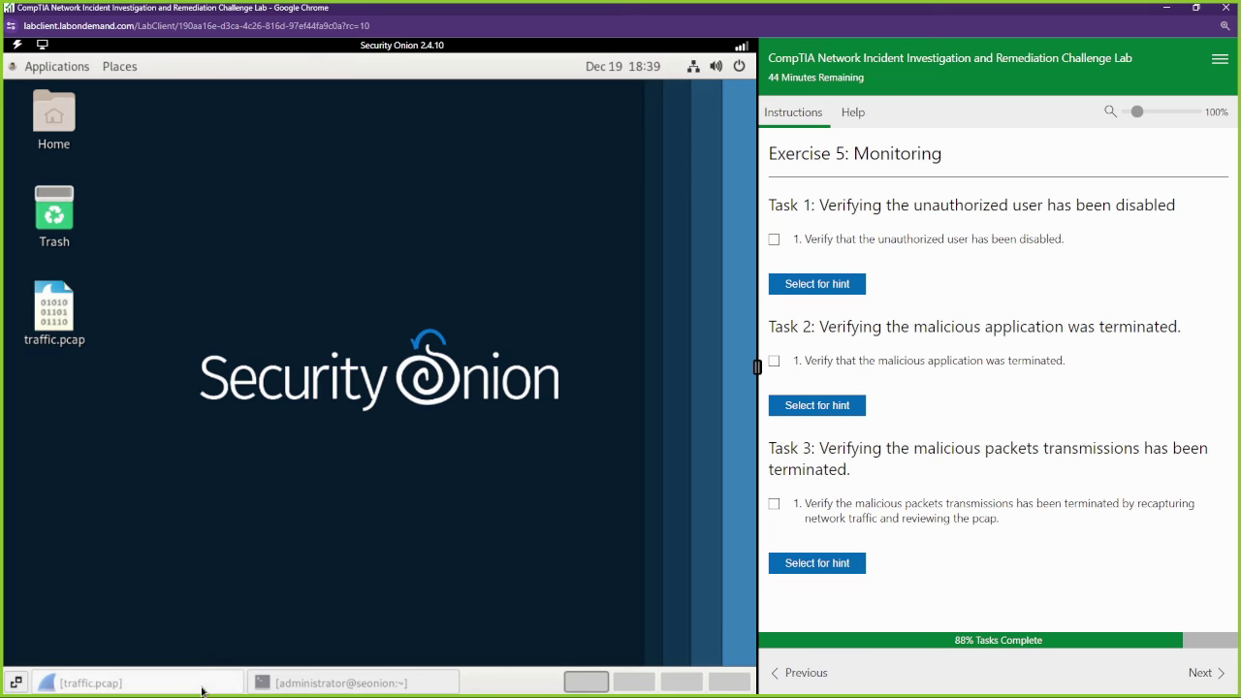
click(201, 688)
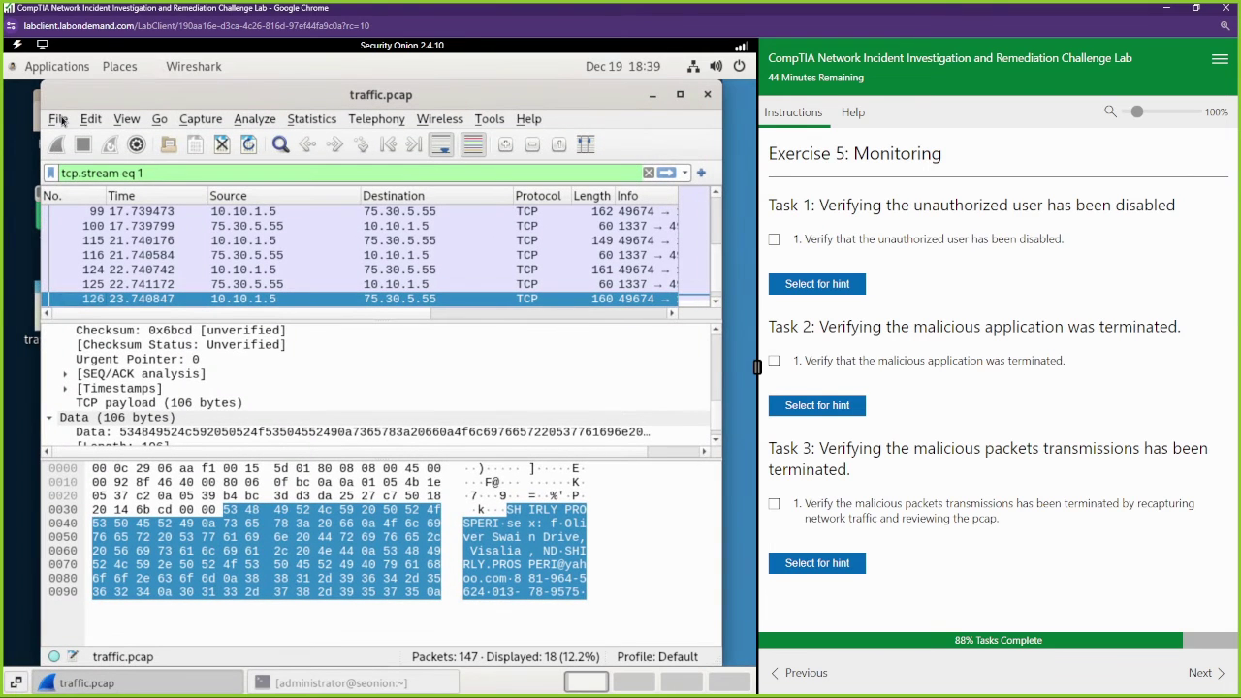
click(59, 119)
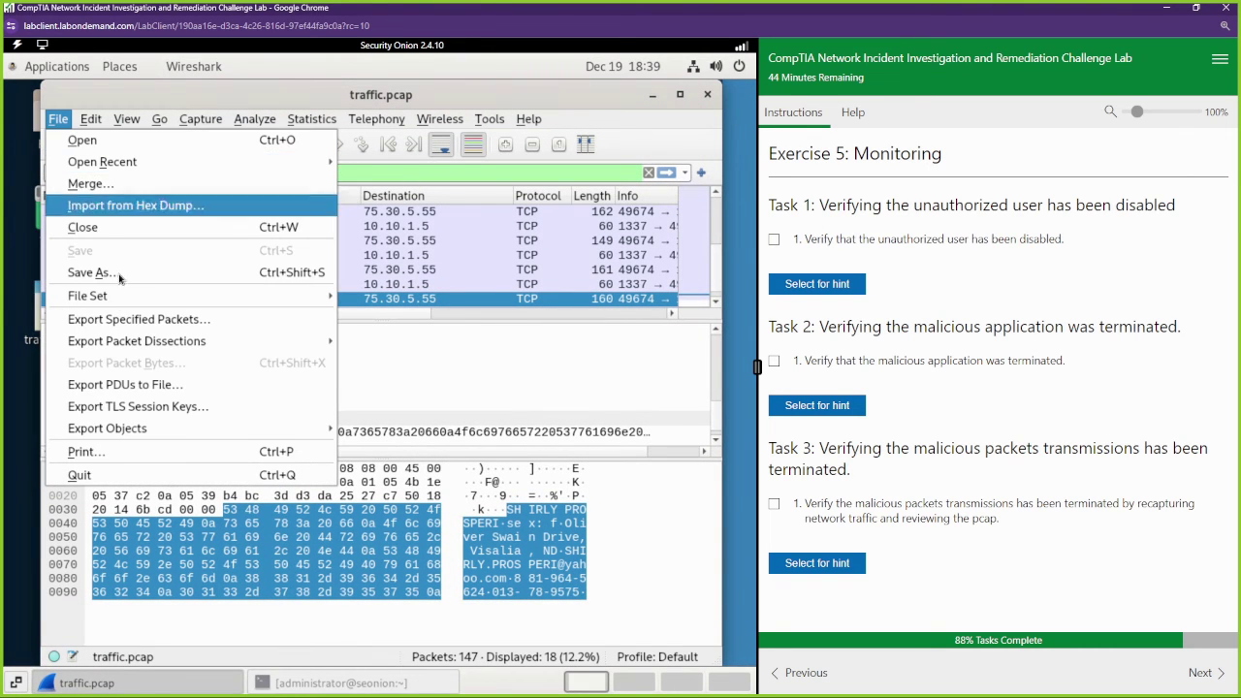
mouse_move(97, 124)
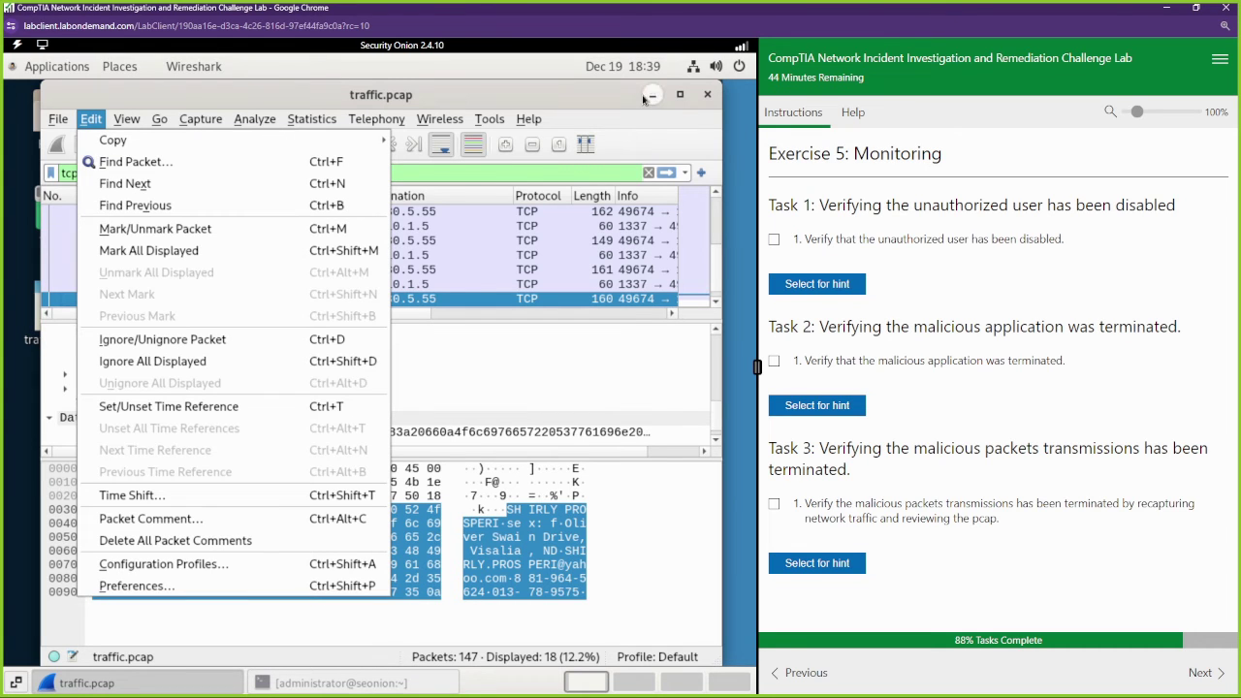
click(652, 94)
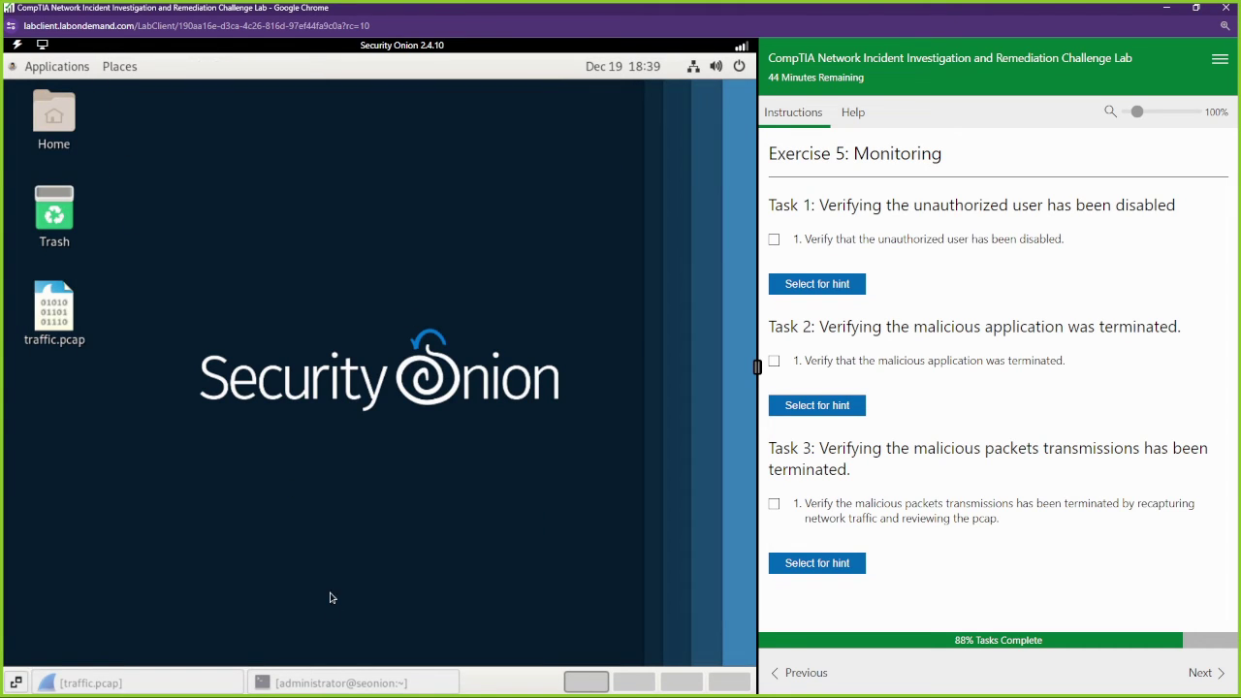
Step: Launch a new Wireshark window from the Security Onion terminal with the wireshark command
click(359, 681)
click(352, 433)
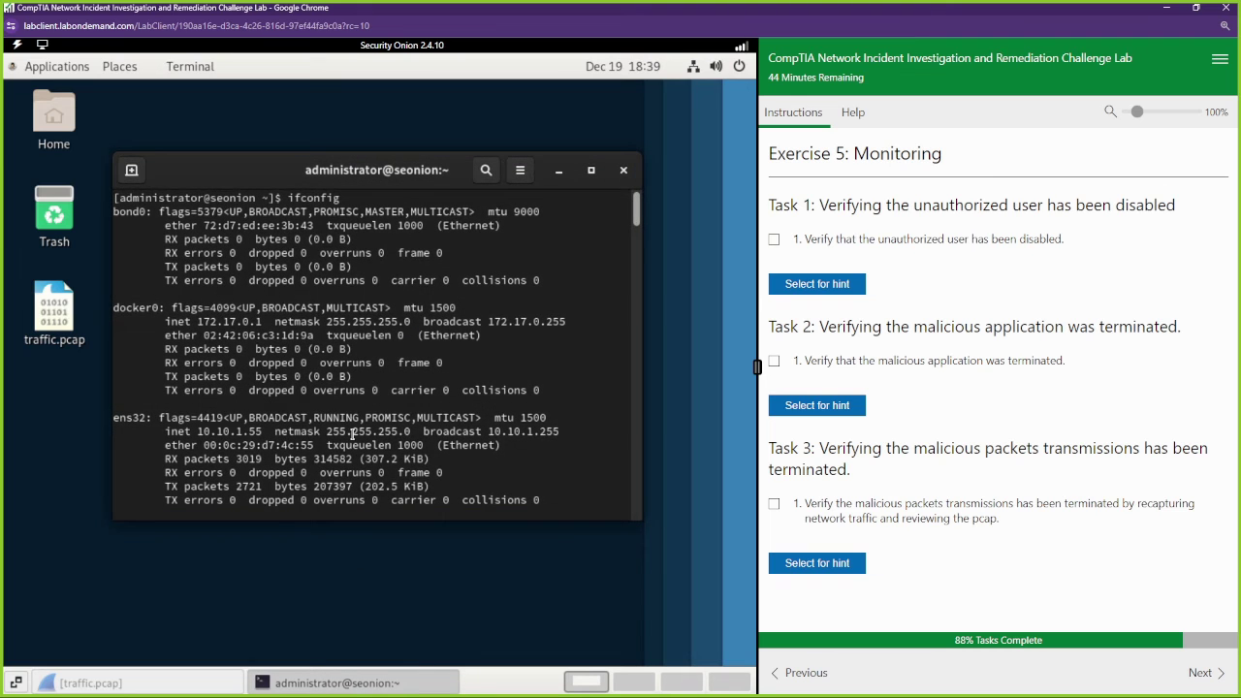
text(wireshark)
key(Return)
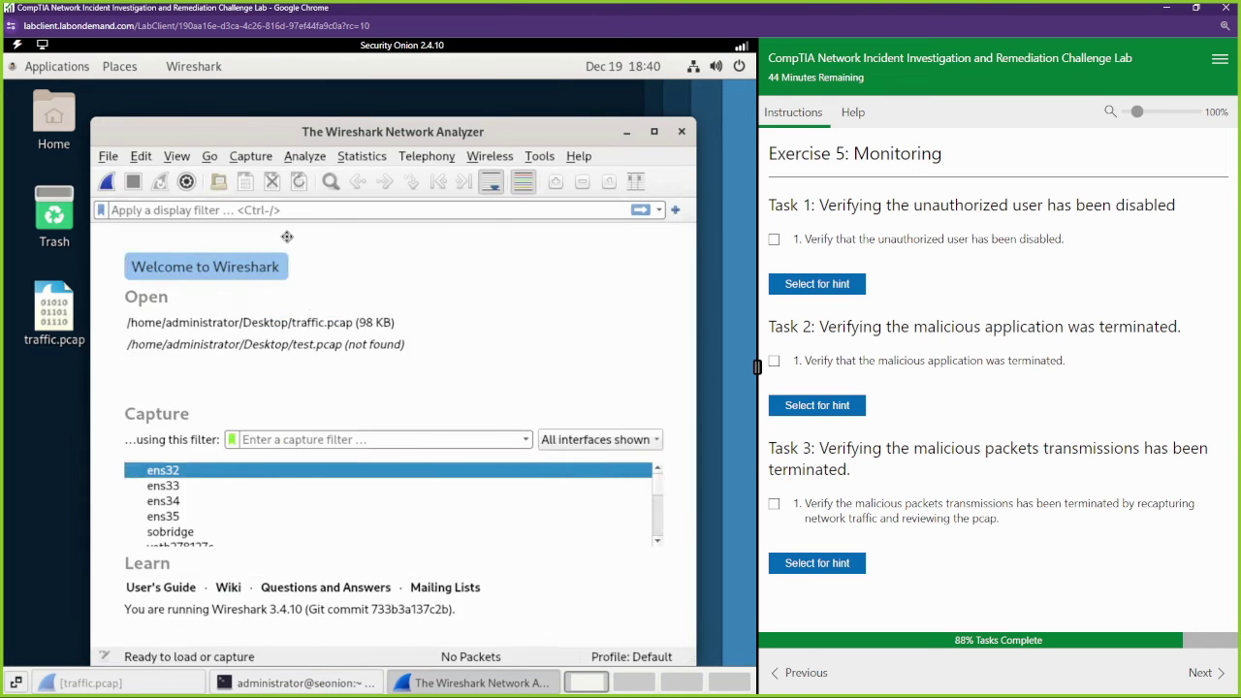
Step: Start a Wireshark capture on the ens32 interface and filter its packets with ip.addr==75.30.5.55
mouse_move(260, 138)
mouse_down()
mouse_move(323, 349)
mouse_move(352, 546)
mouse_move(286, 596)
mouse_move(249, 146)
mouse_up()
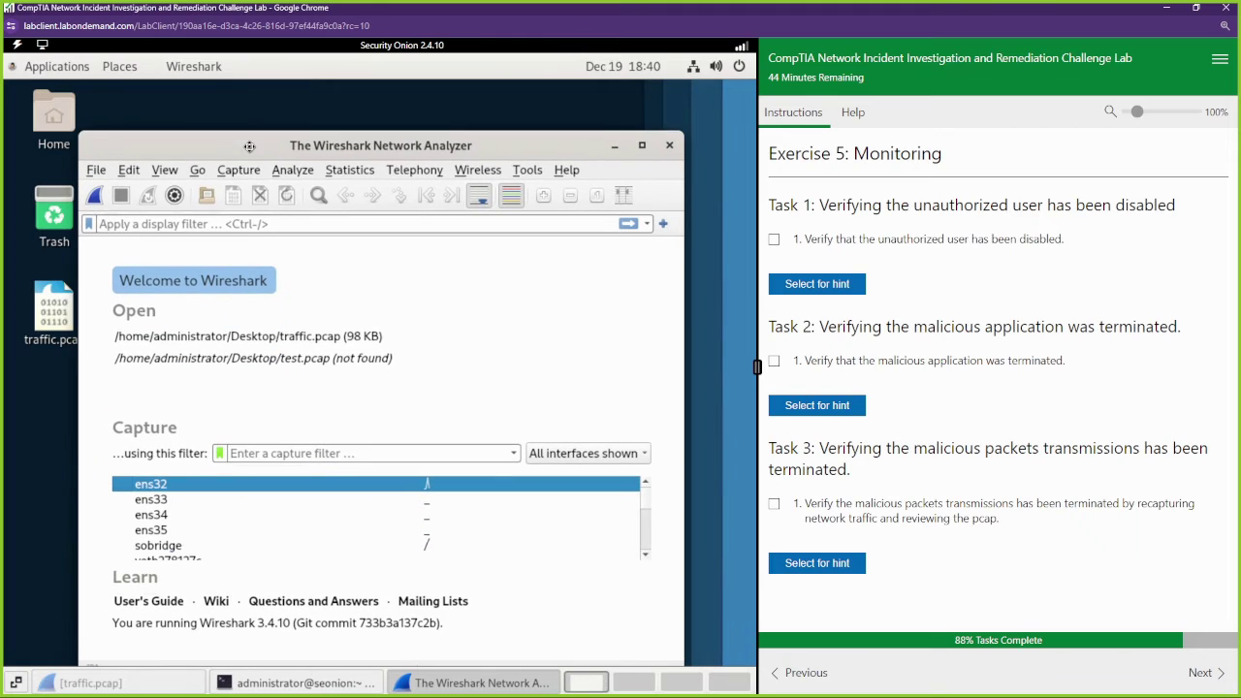
double_click(164, 488)
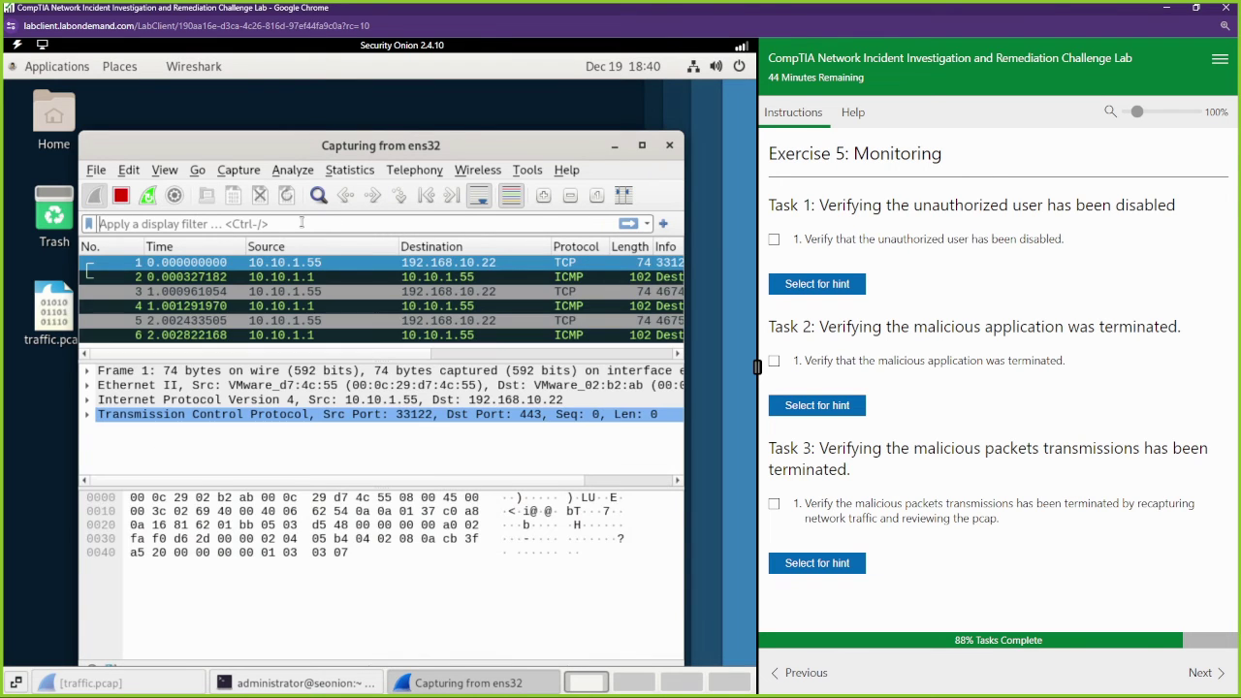
text(ip.ad)
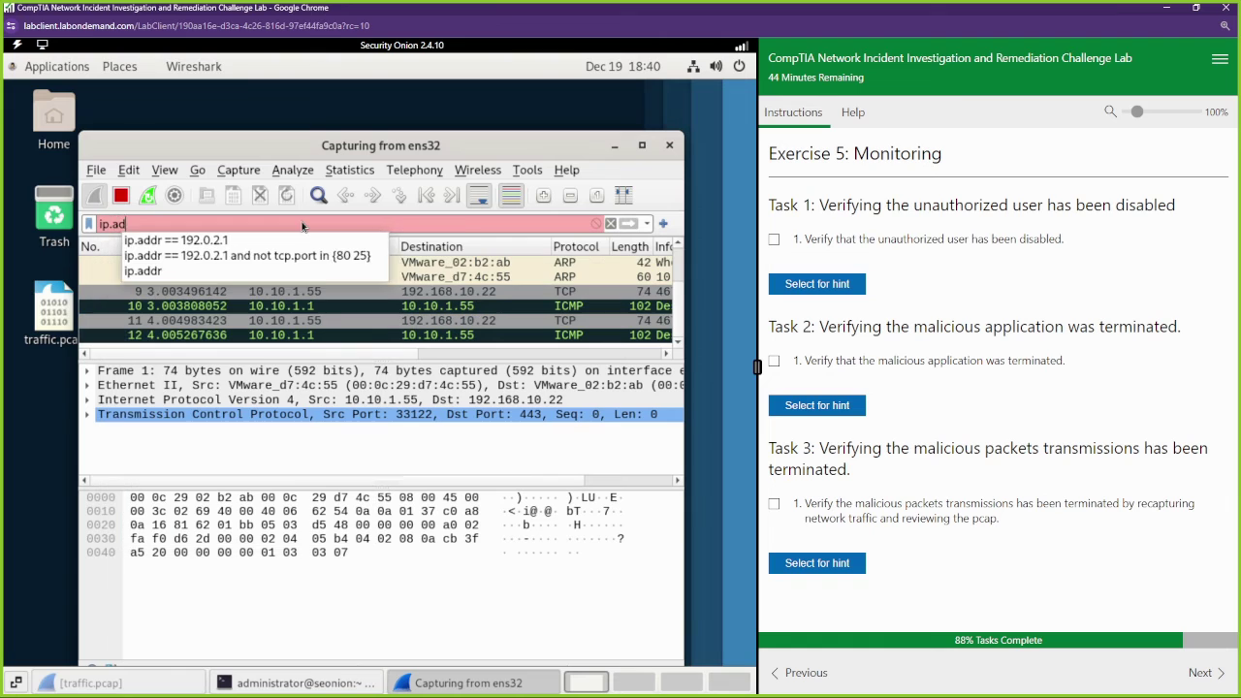
text(dr==)
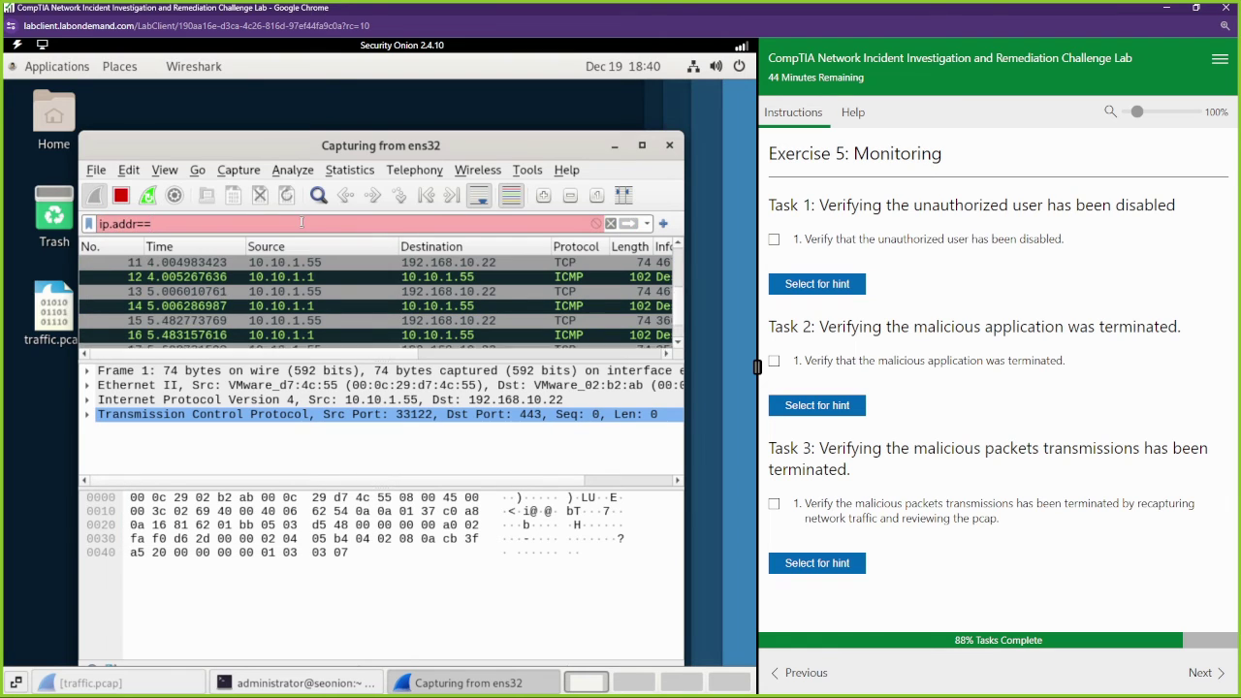
text(75.30.)
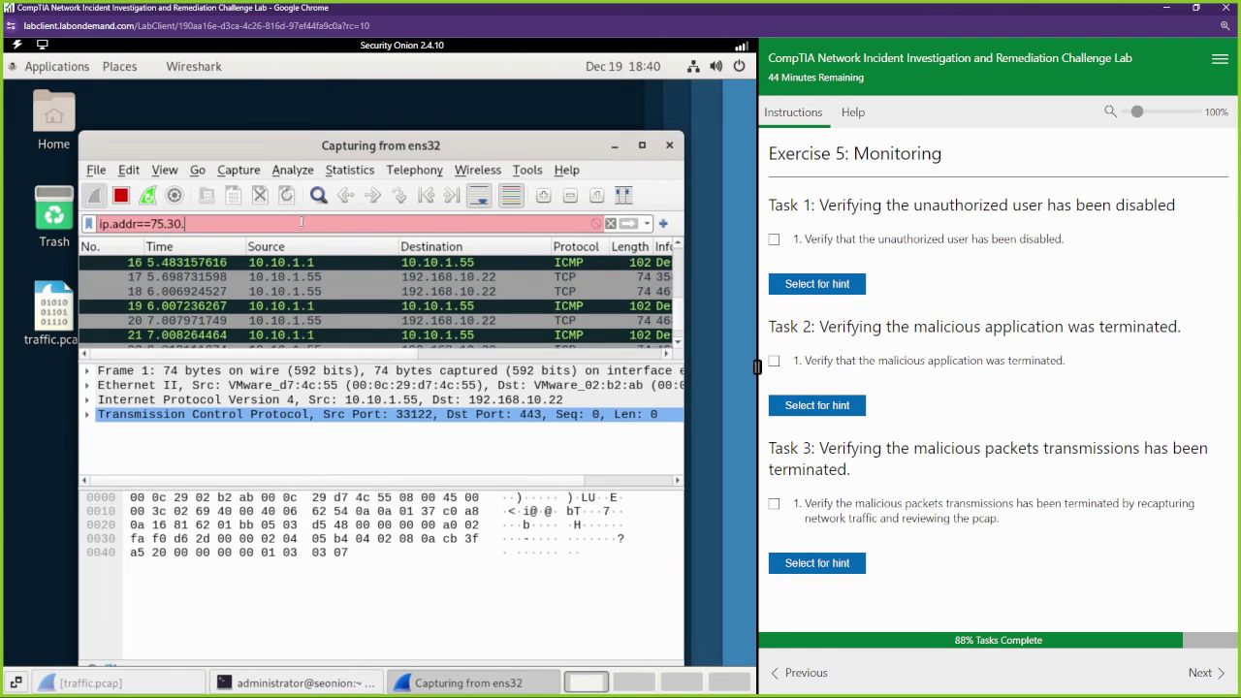
text(5.55)
key(Return)
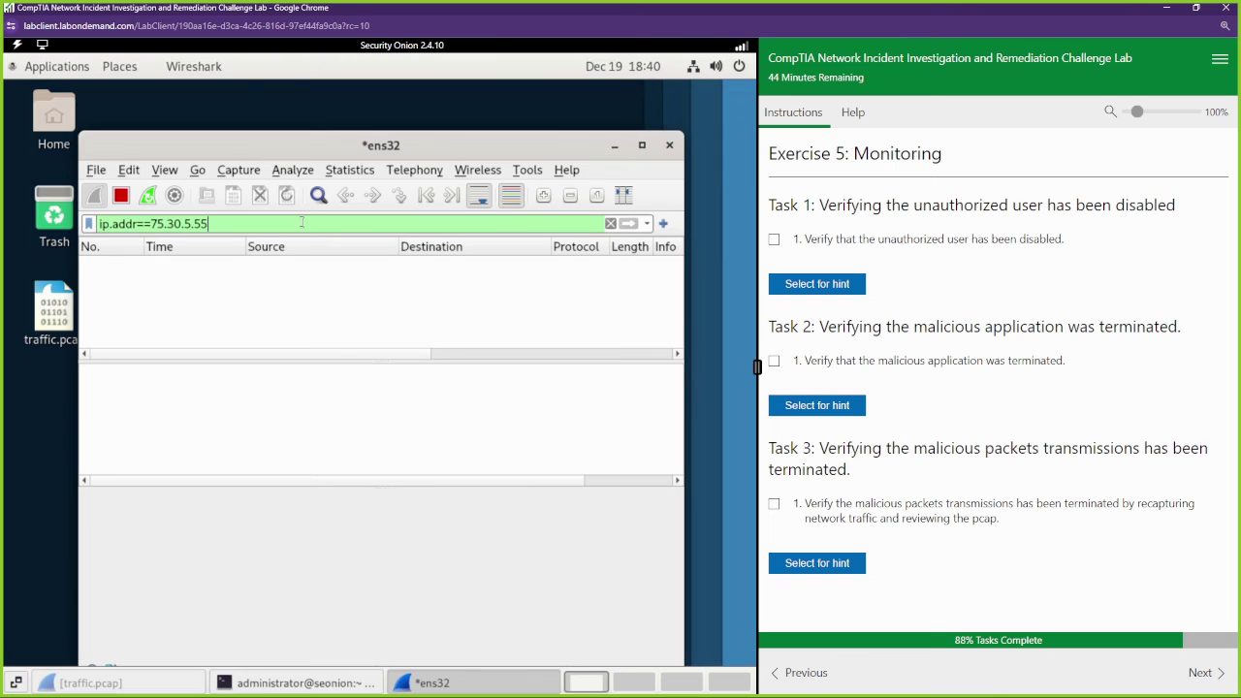
click(616, 147)
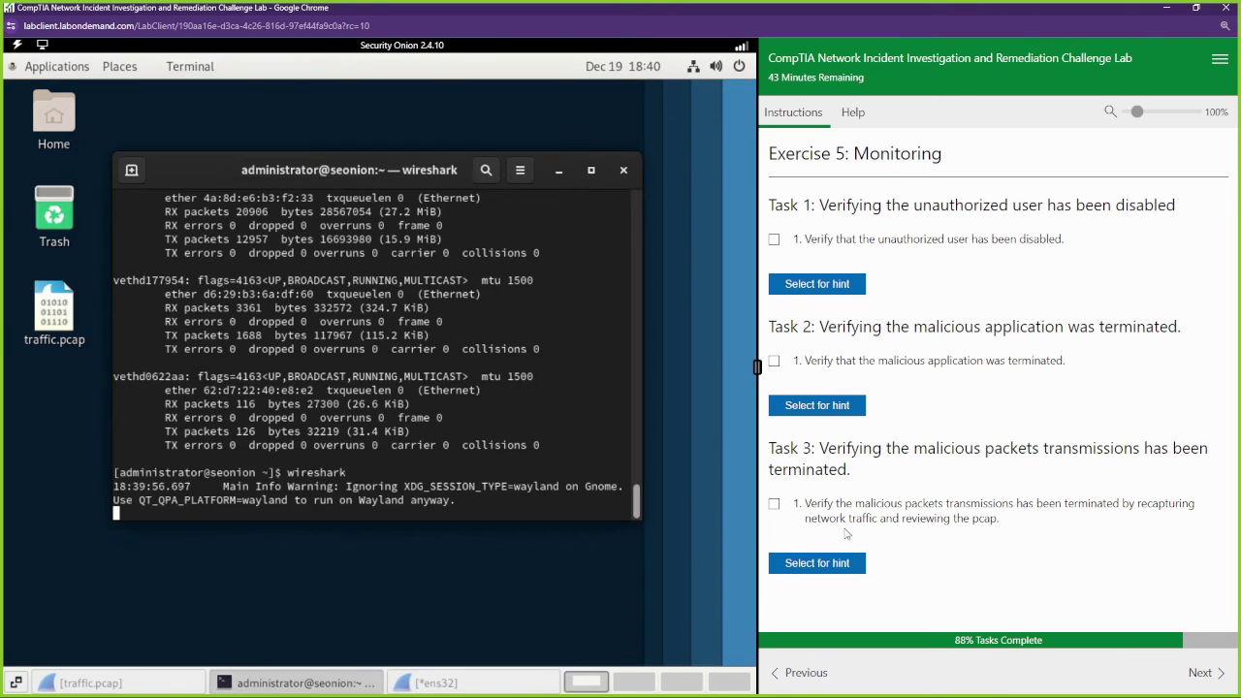
Step: Mark the three Exercise 5: Monitoring tasks as complete and submit the lab for grading
click(774, 504)
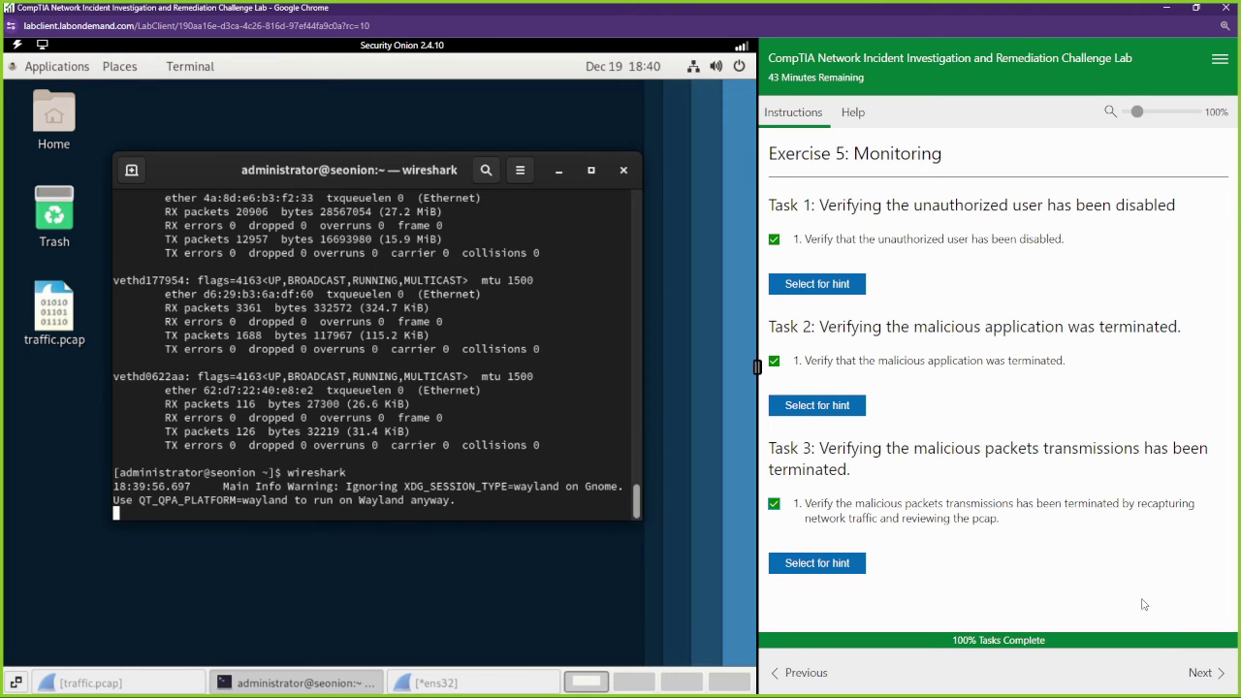
click(1194, 678)
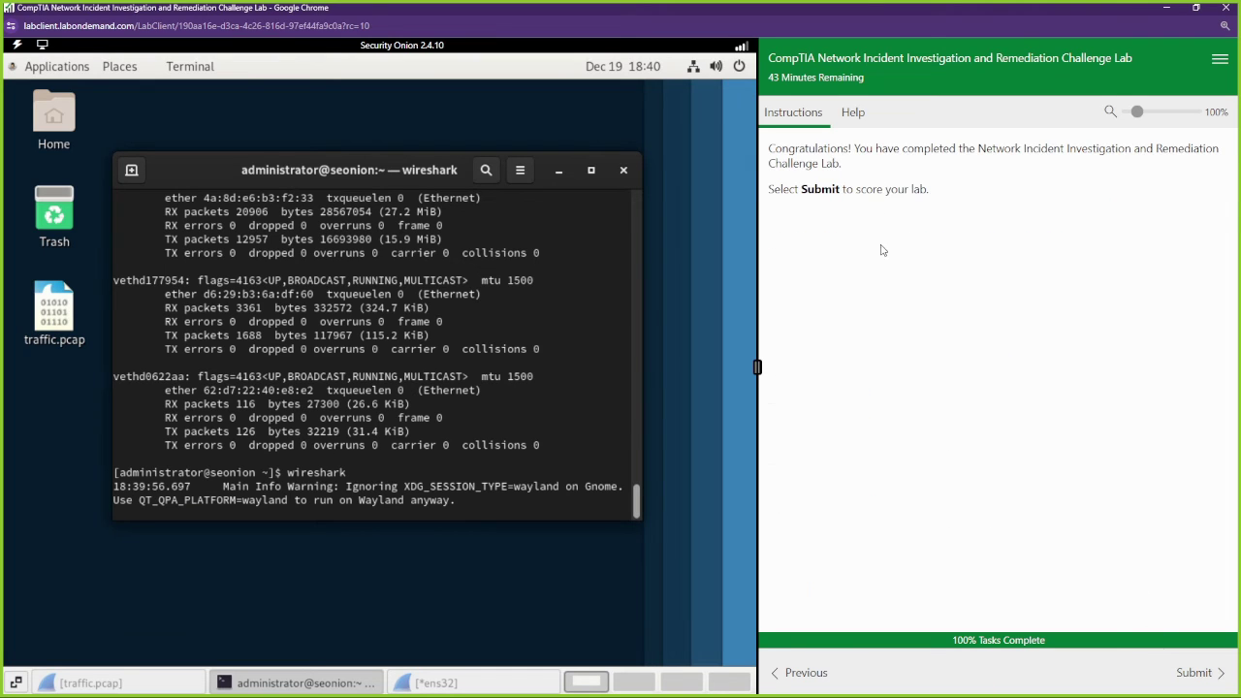
click(804, 673)
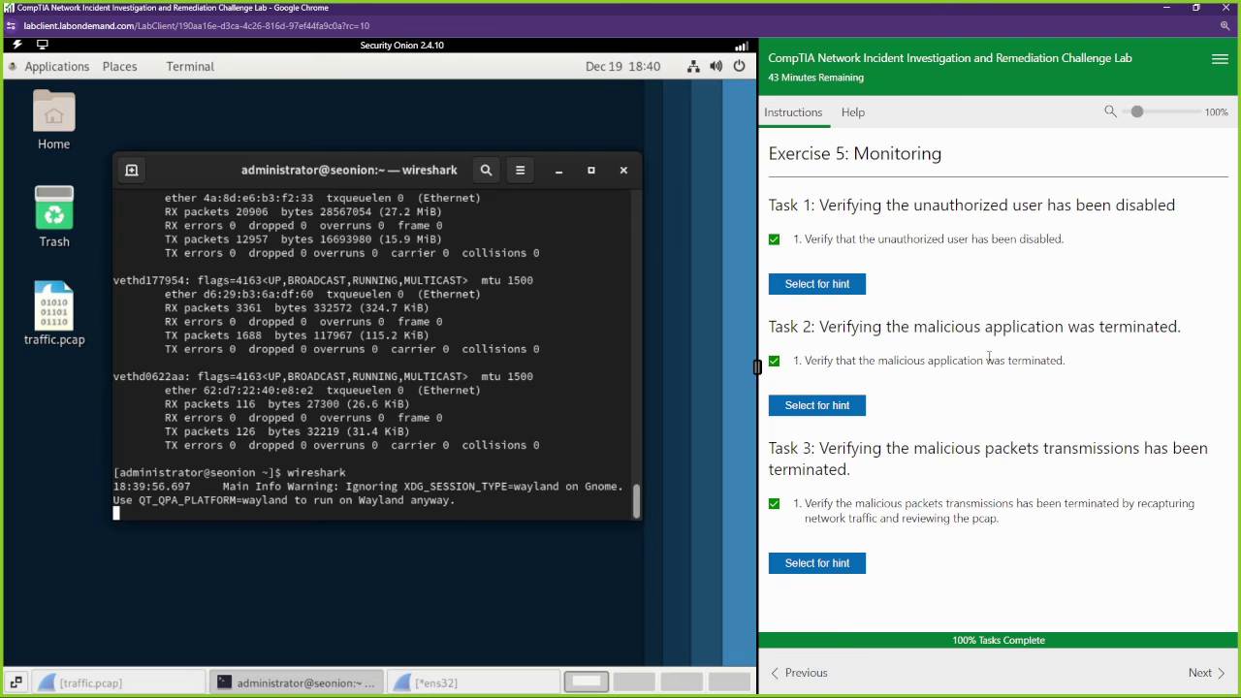
click(1194, 675)
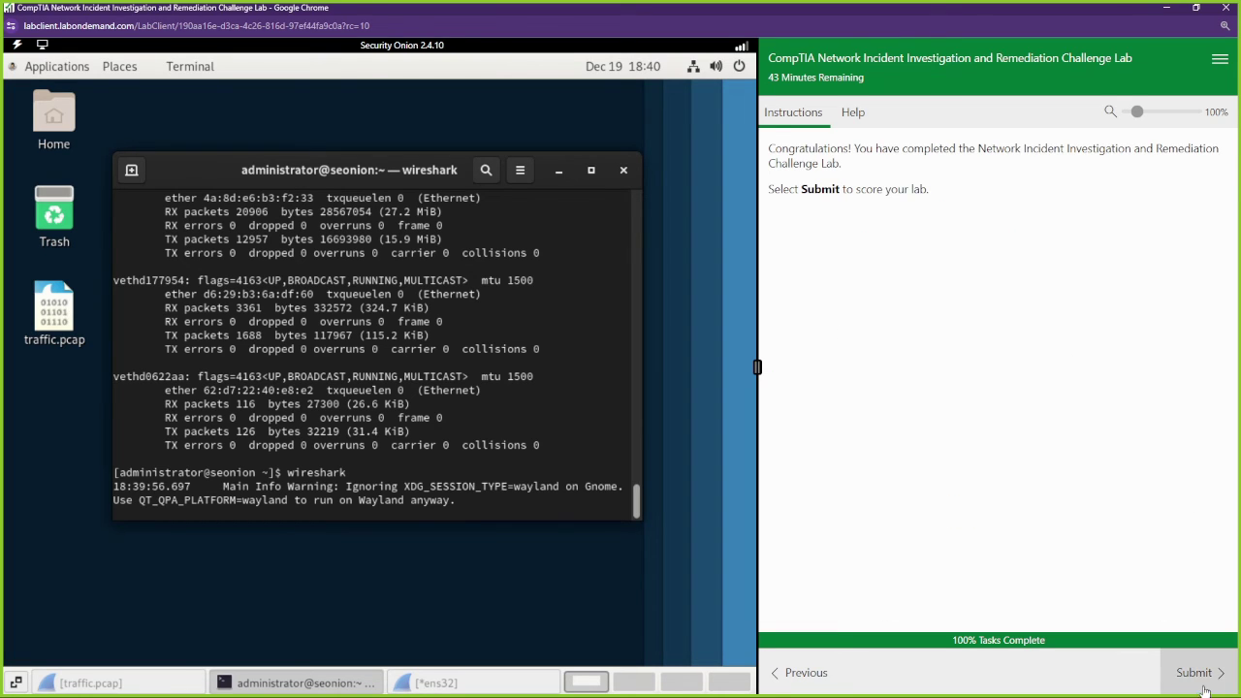
click(1194, 675)
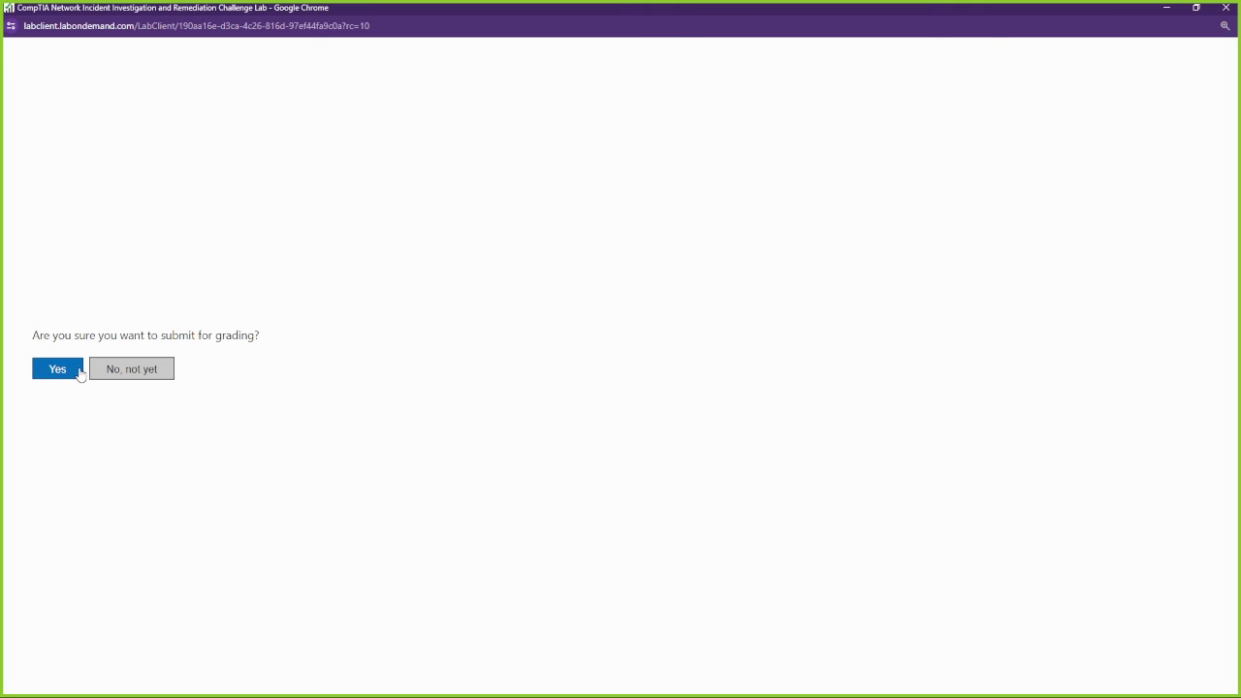
click(44, 376)
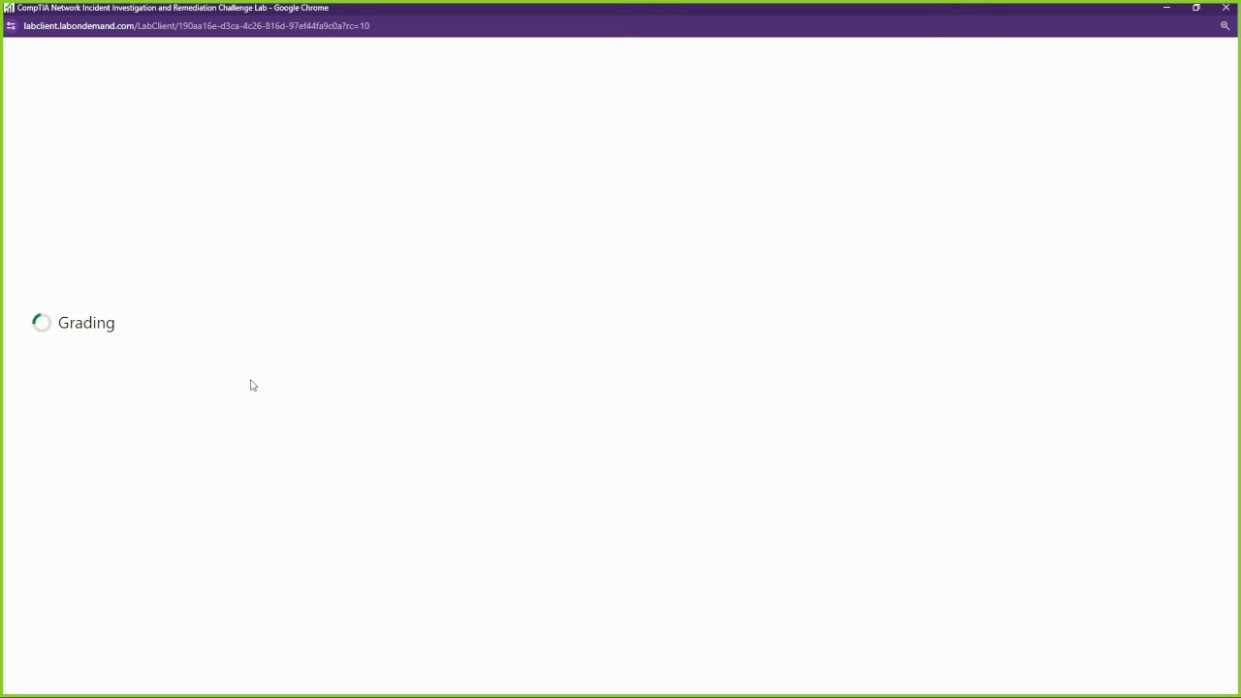